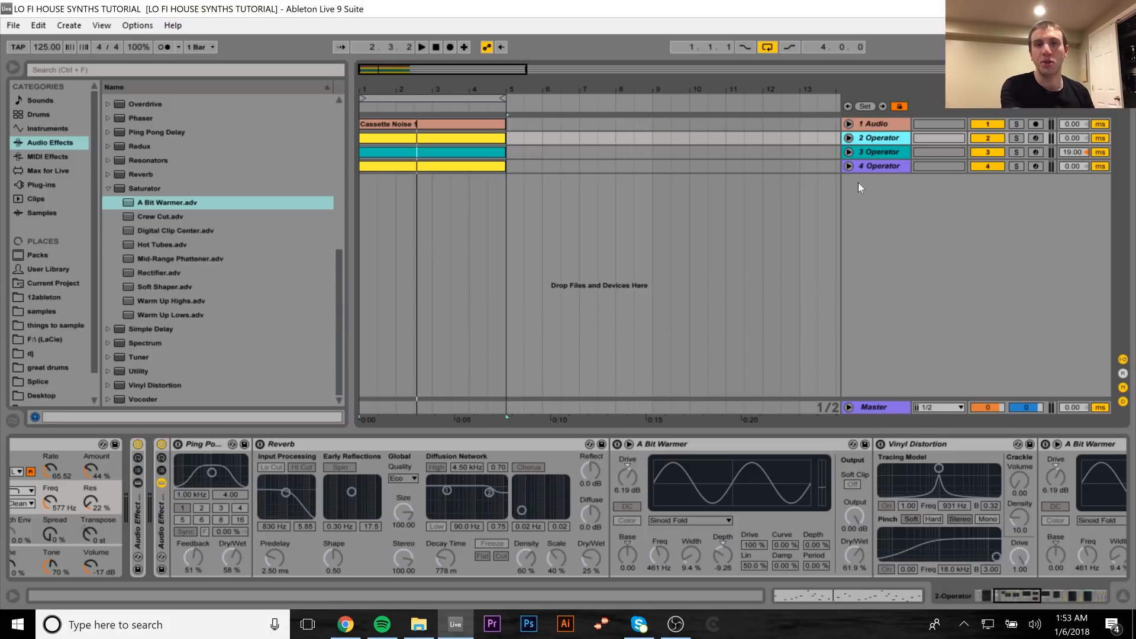
Step: Play the full four-track loop, and play the Cassette Noise audio track soloed
key(space)
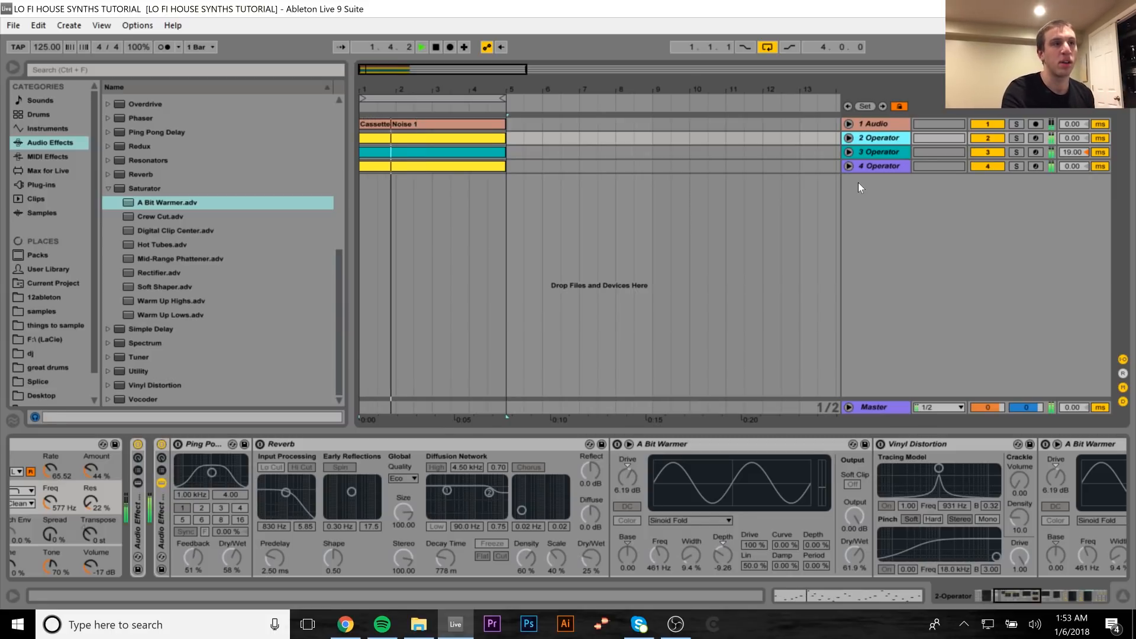
key(space)
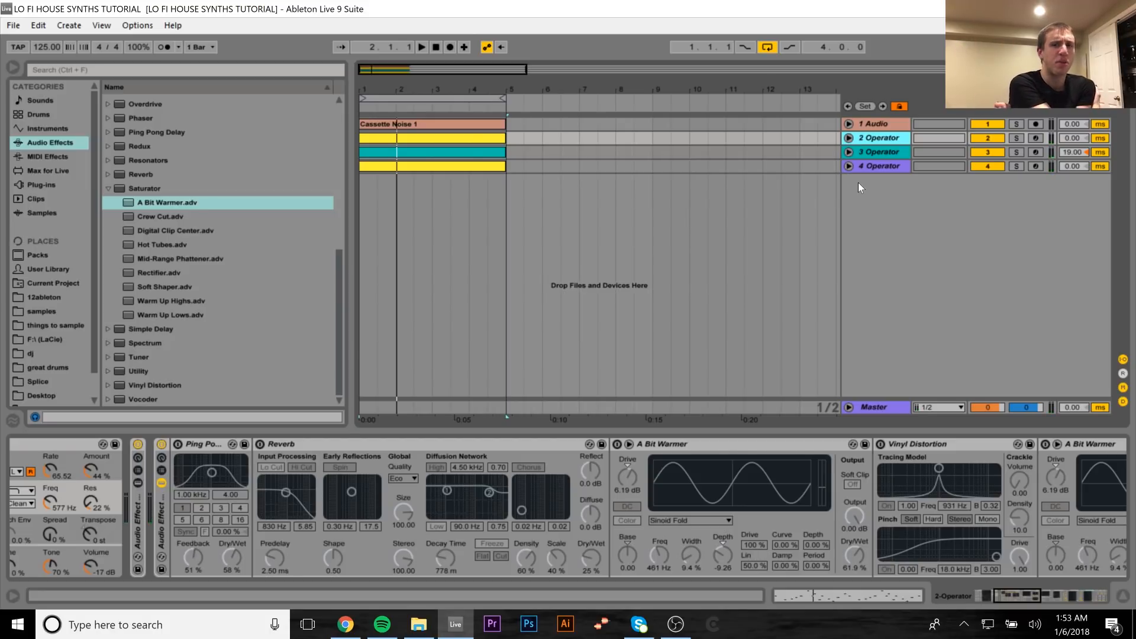
click(897, 121)
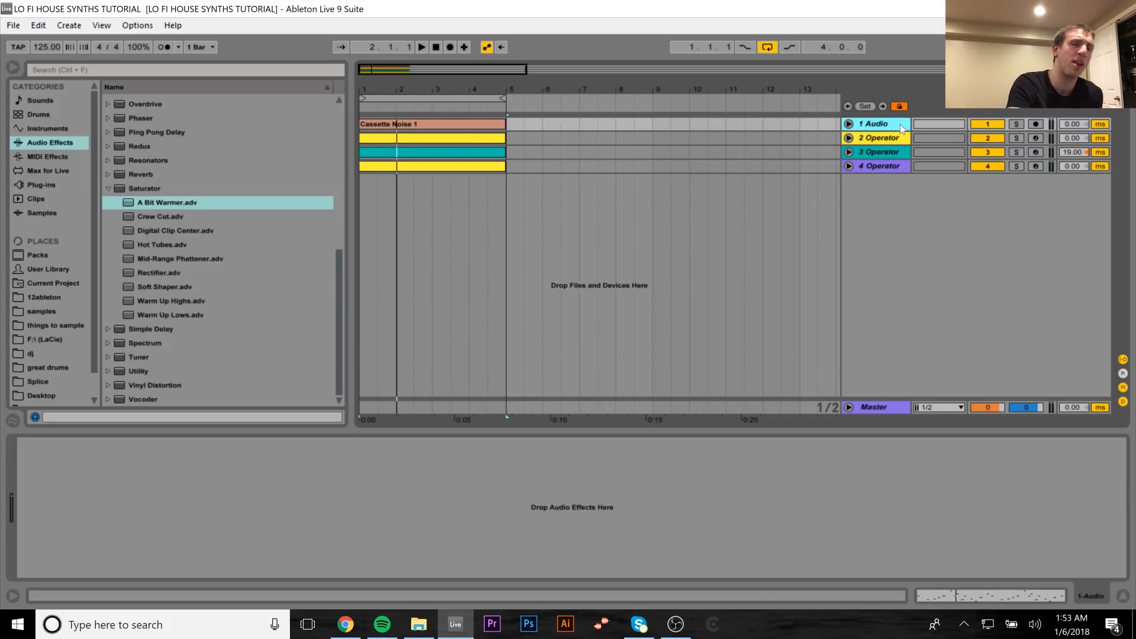
click(1017, 124)
key(space)
Step: Solo the 2 Operator and 3 Operator tracks one after the other and listen to each
click(1017, 138)
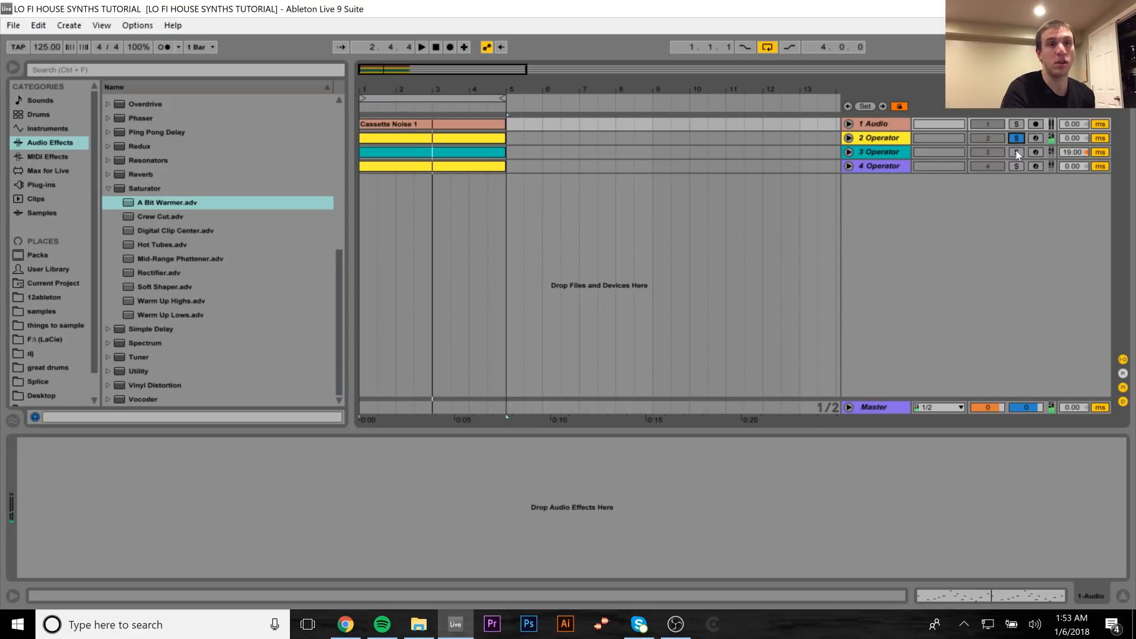
click(1017, 152)
key(space)
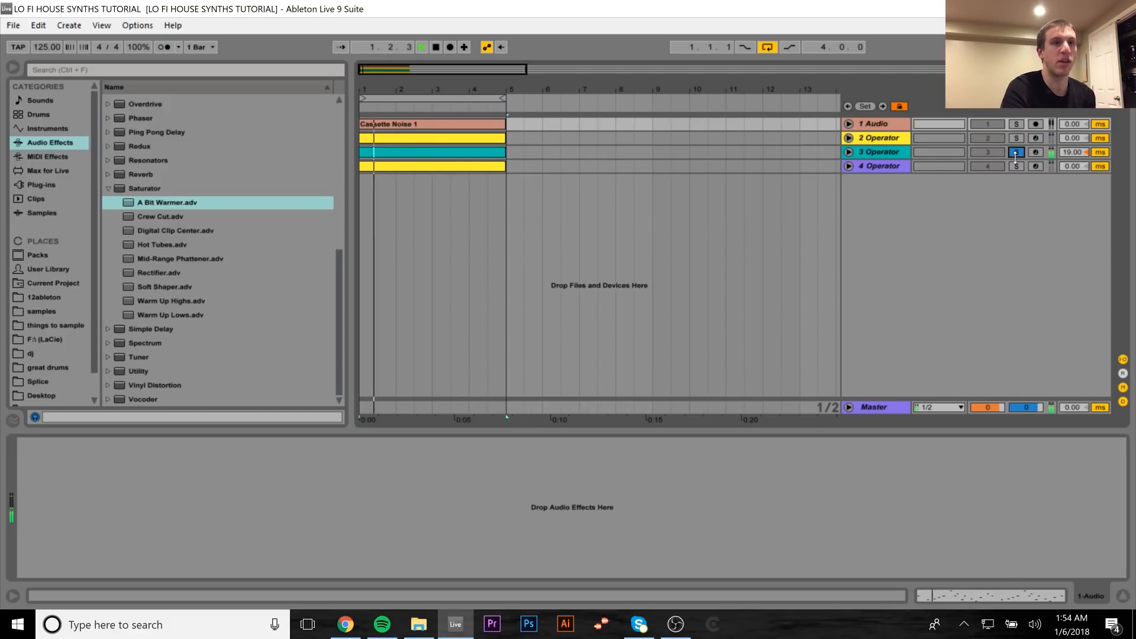
key(space)
Step: Solo the 4 Operator track, listen to it with its devices shown, and remove the solo
click(1016, 166)
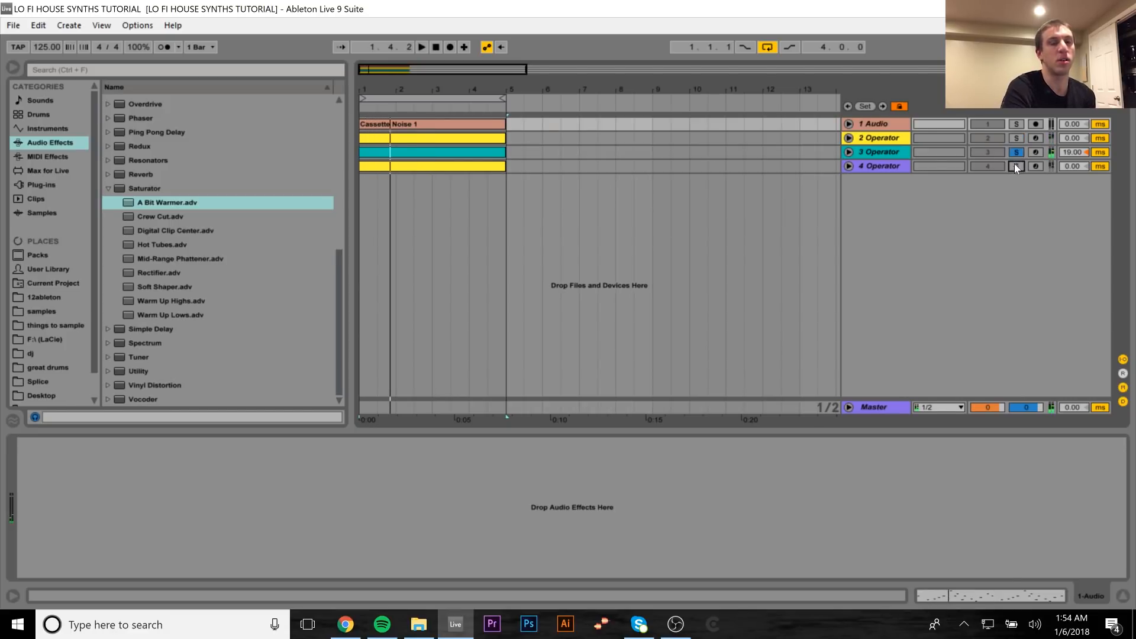
key(space)
click(889, 166)
key(space)
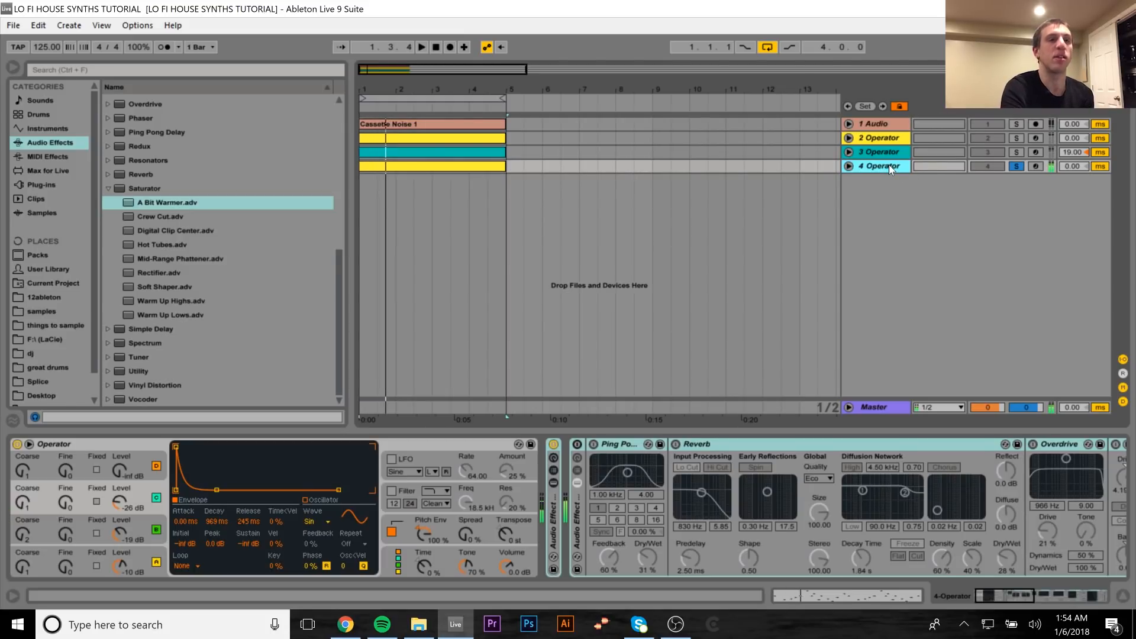
click(1017, 165)
Step: Solo the 2 Operator track and open its MIDI clip in the piano roll
click(859, 139)
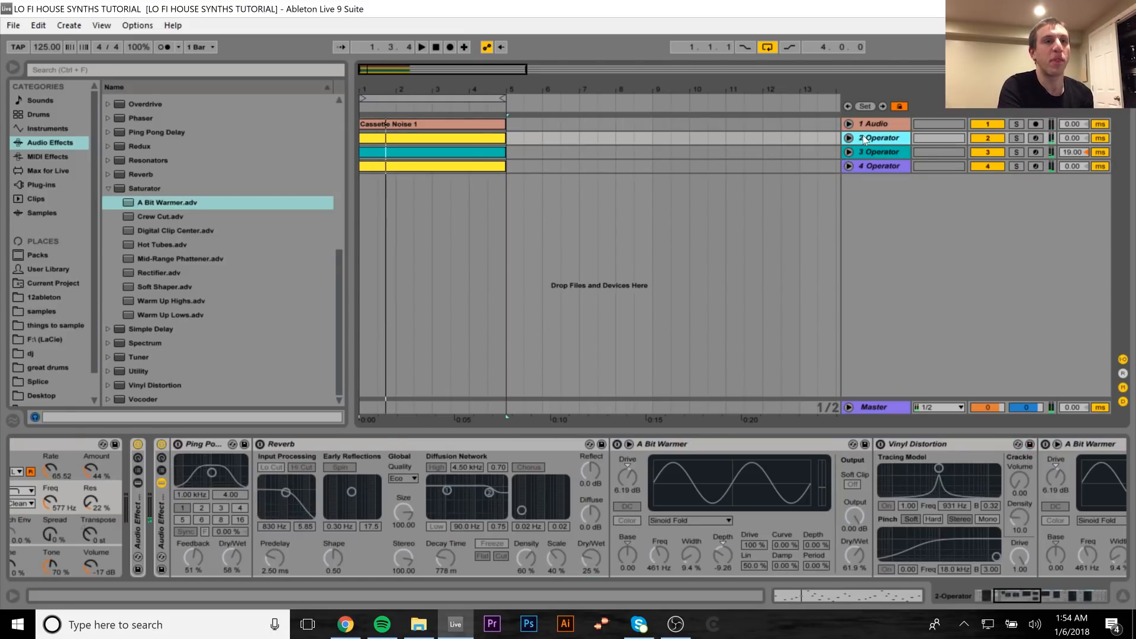
click(1017, 138)
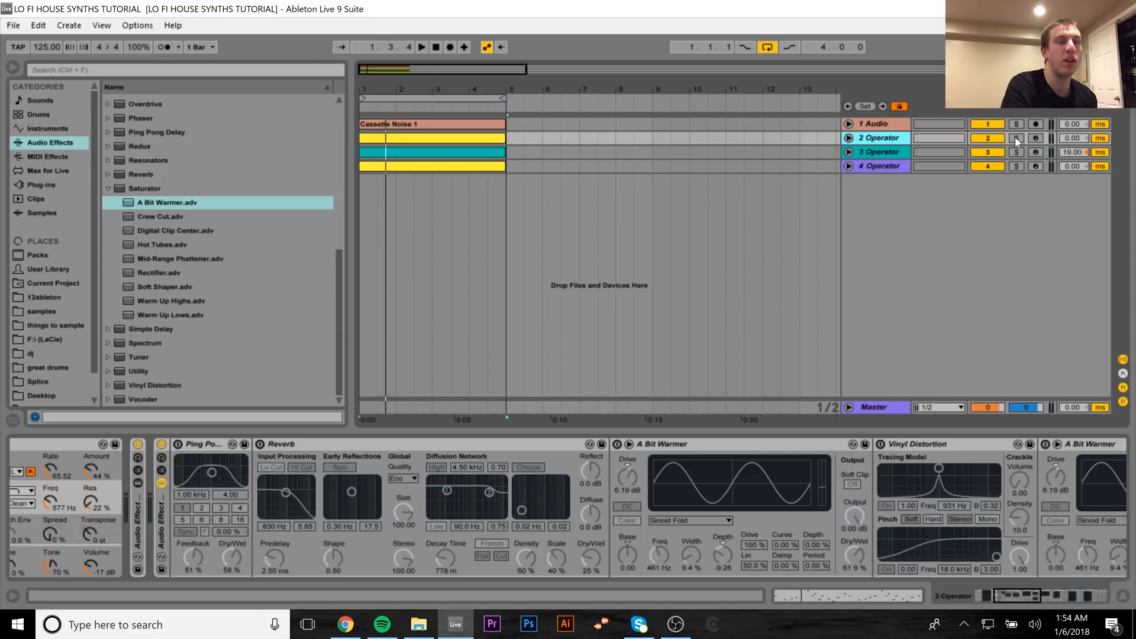
click(437, 152)
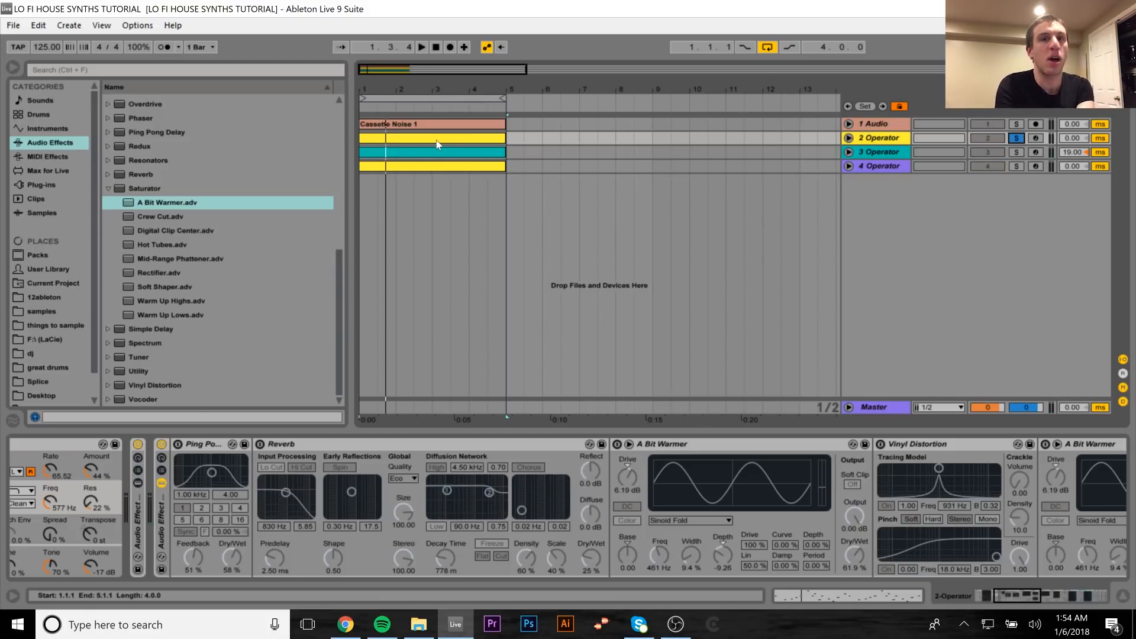
double_click(435, 139)
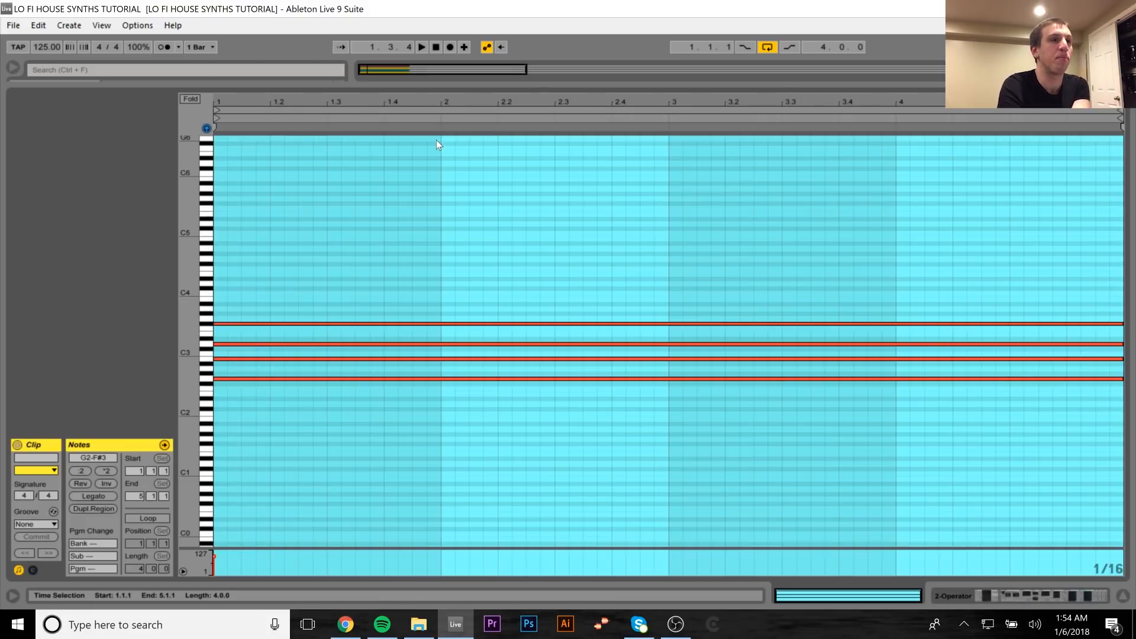
Step: Examine the sustained chord in the 2 Operator clip and select all of its notes
click(371, 421)
key(ctrl+a)
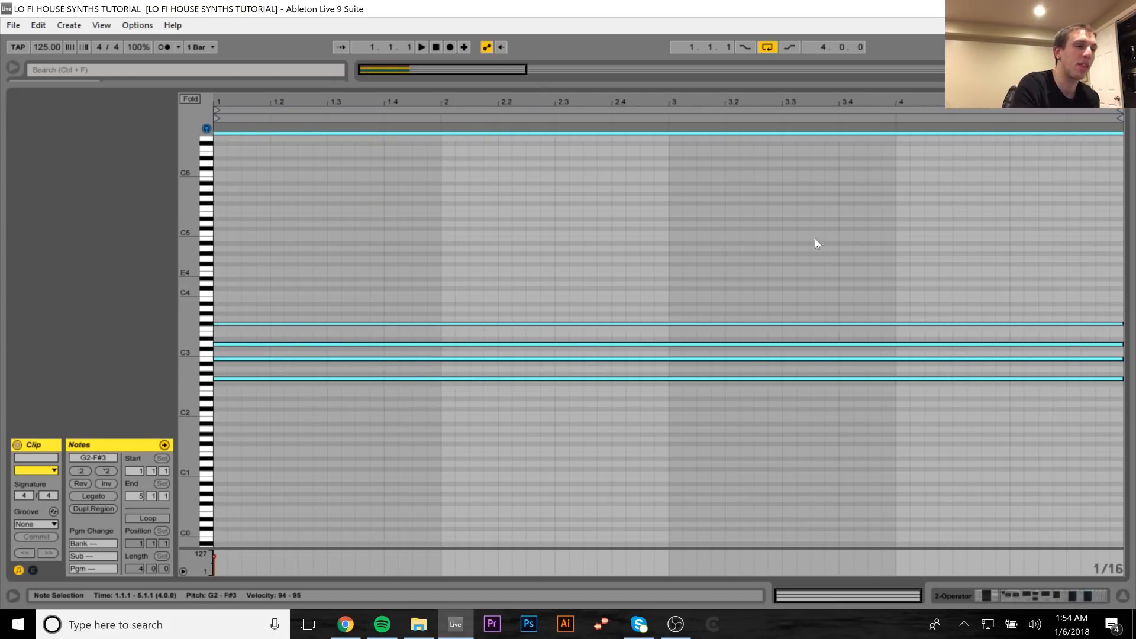
click(550, 336)
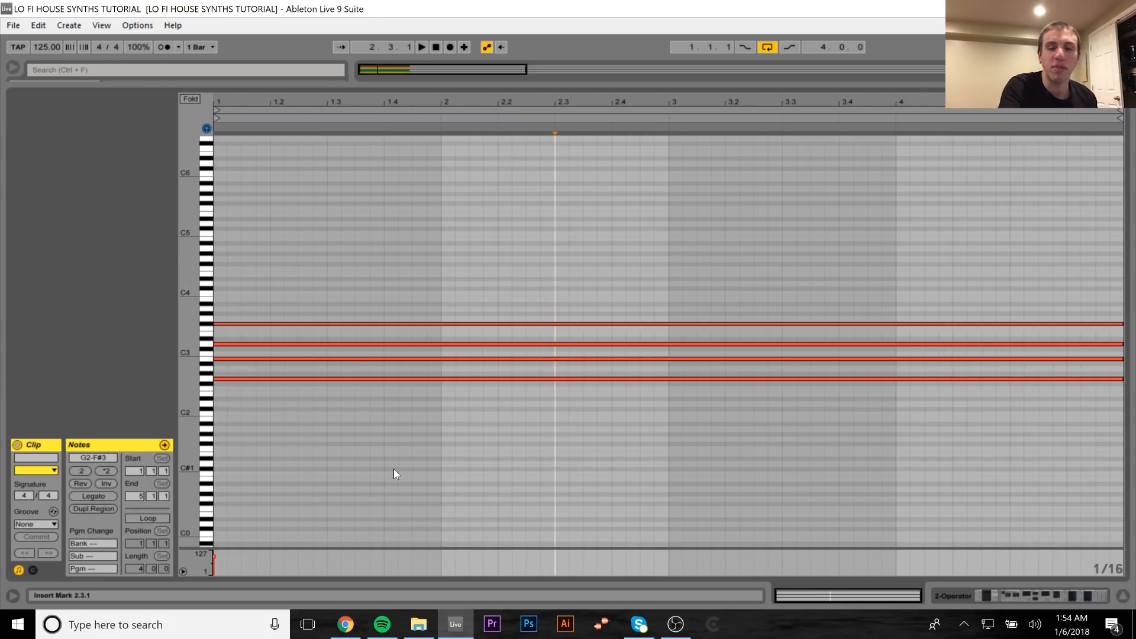
key(ctrl+a)
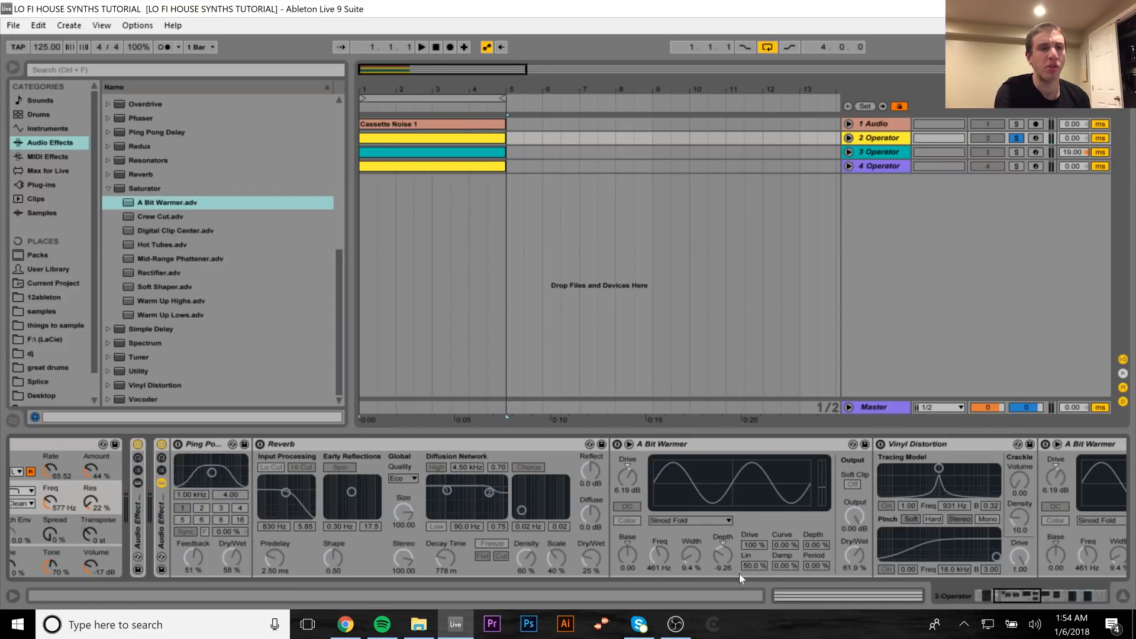
Step: Turn off the first Audio Effect Rack after Operator on the 2 Operator track and play the dry synth
drag(1051, 593, 835, 596)
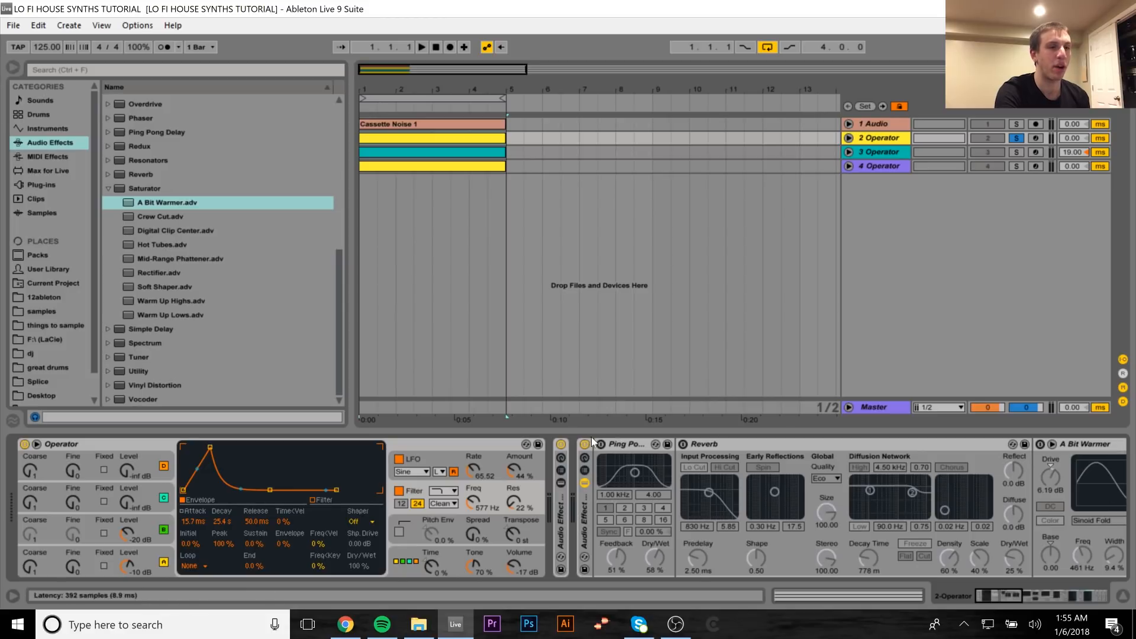
click(561, 444)
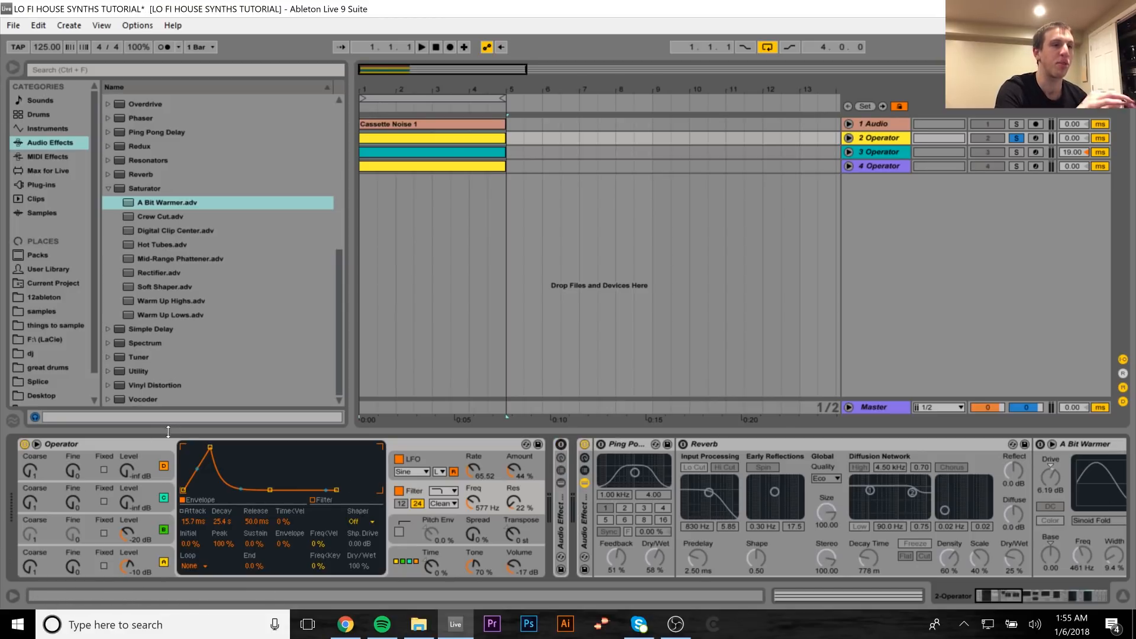
click(144, 446)
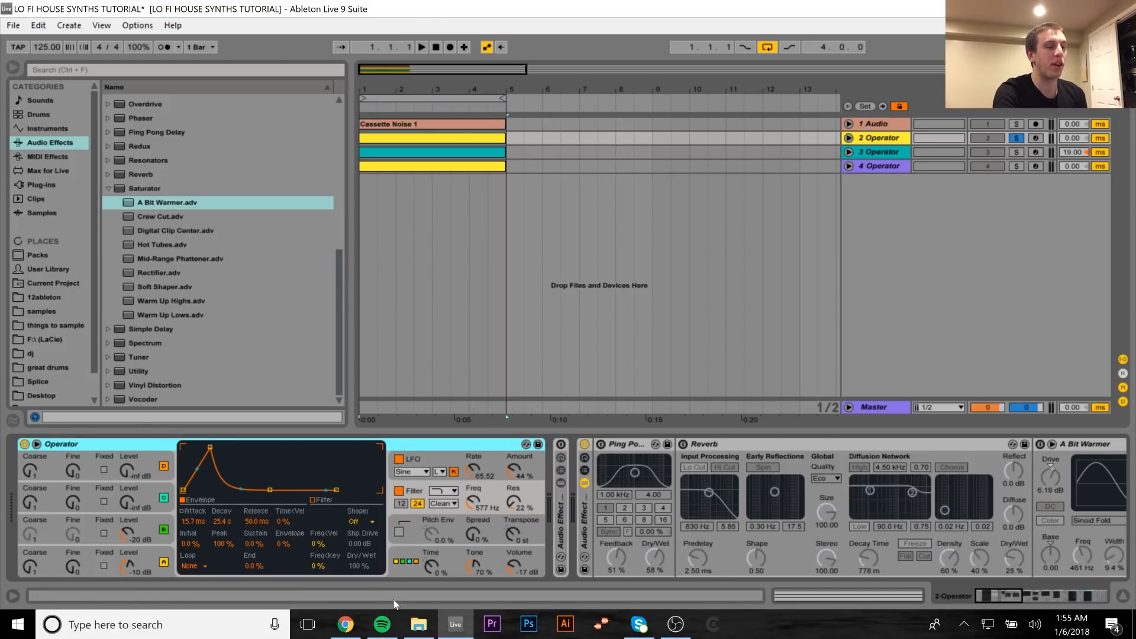
key(space)
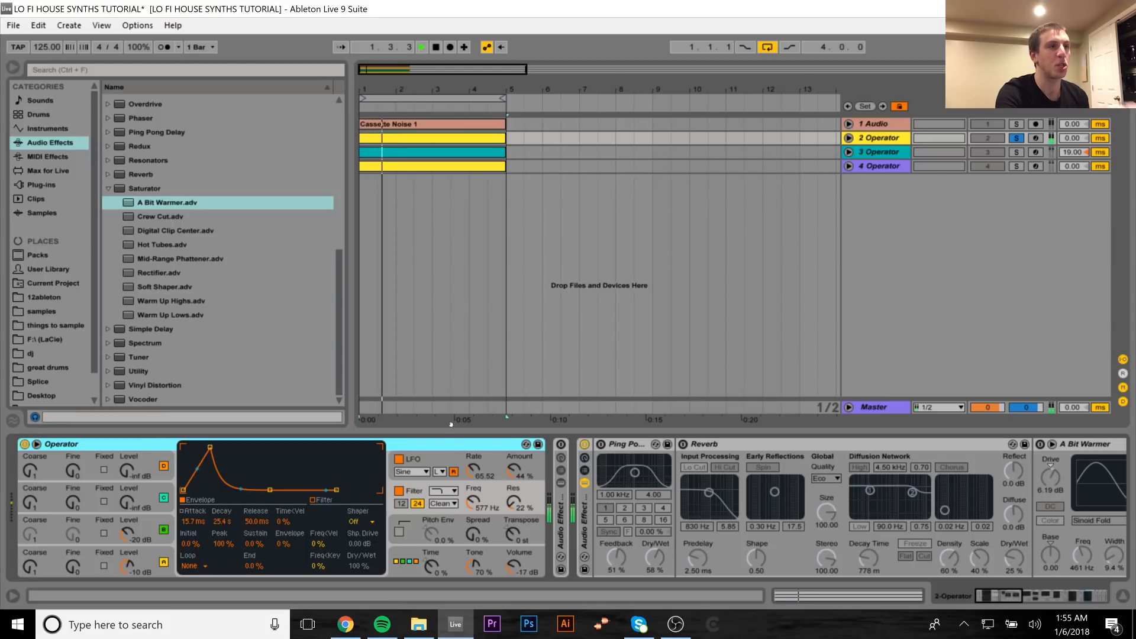
key(space)
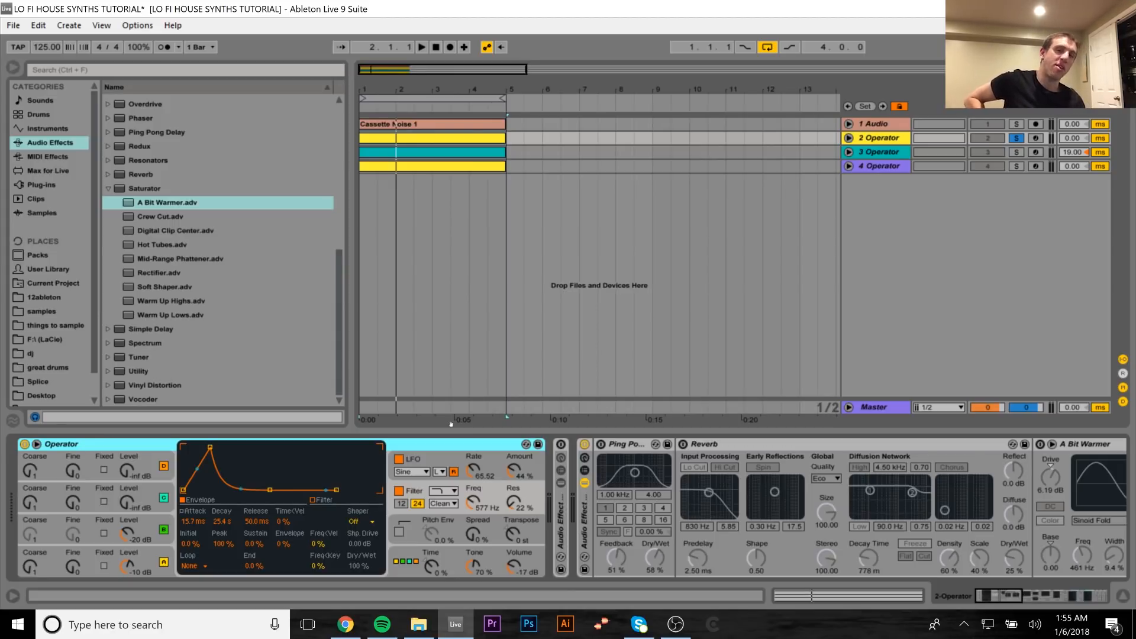
Step: Switch off Operator's filter, LFO and oscillator B, and play oscillator A on its own
click(399, 490)
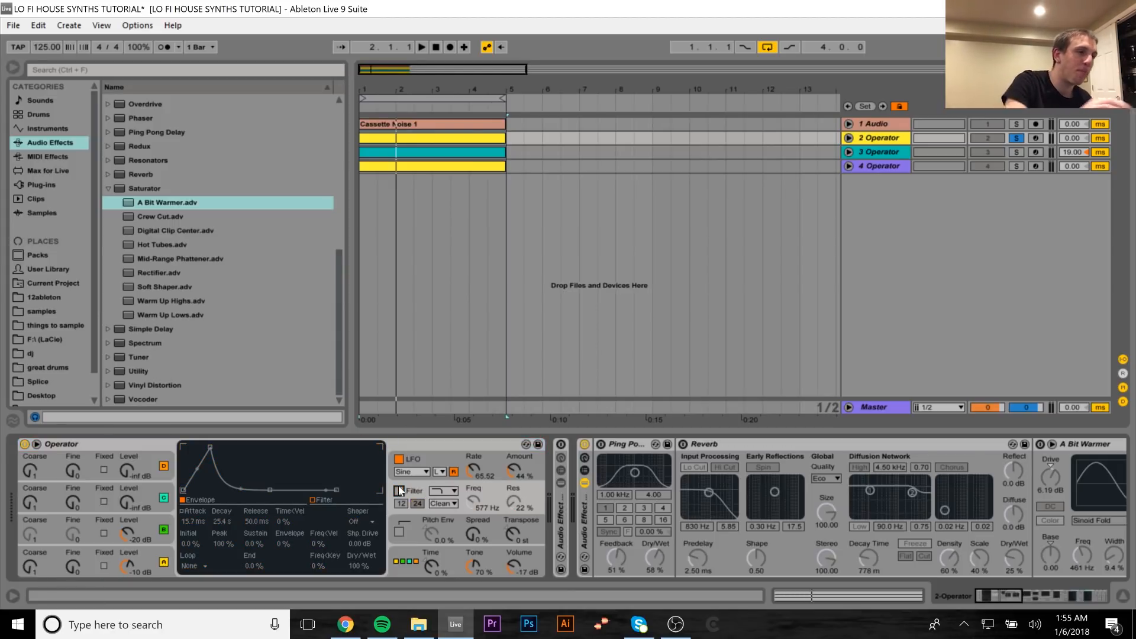
click(399, 460)
click(159, 542)
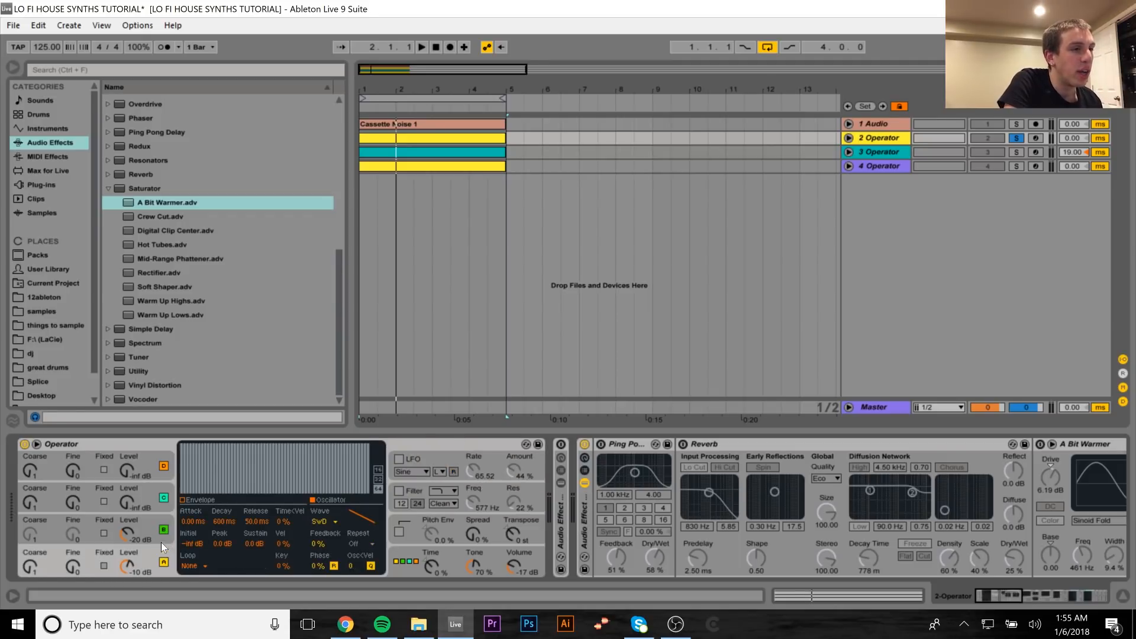
click(163, 529)
key(space)
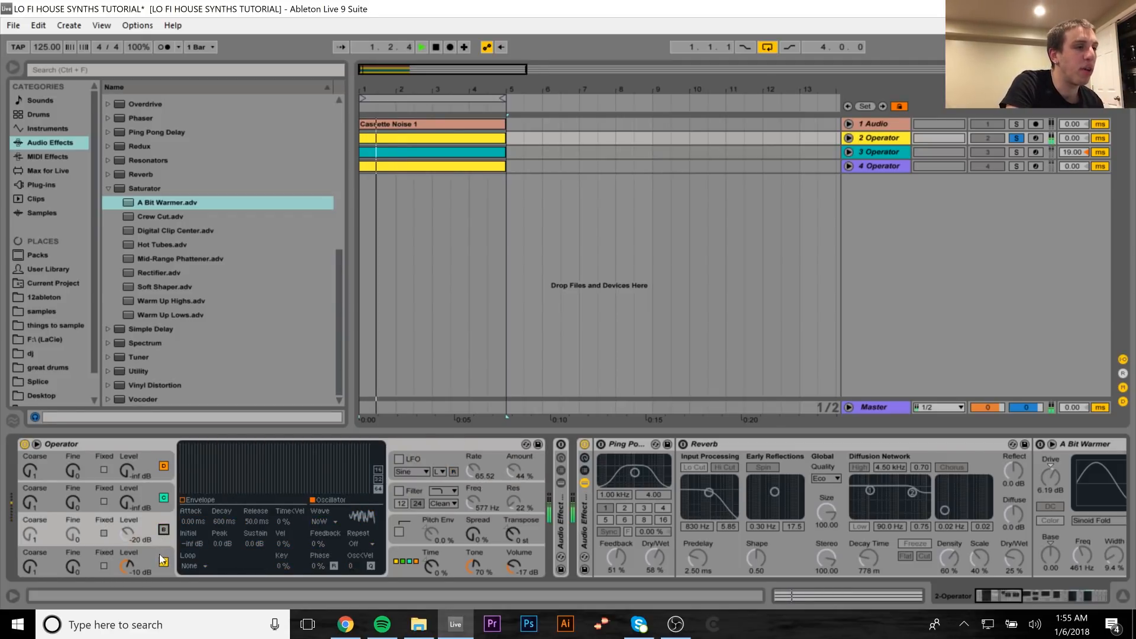
click(160, 550)
key(space)
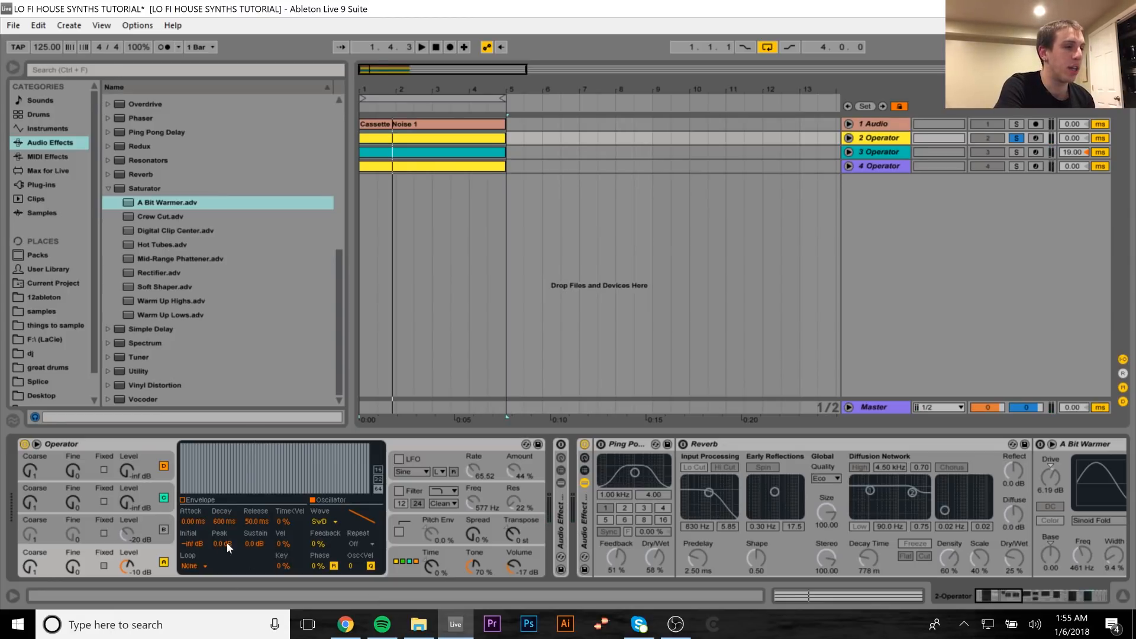
Step: Check oscillator A's waveform choices, keep SwD, and play the loop again
click(328, 523)
click(328, 376)
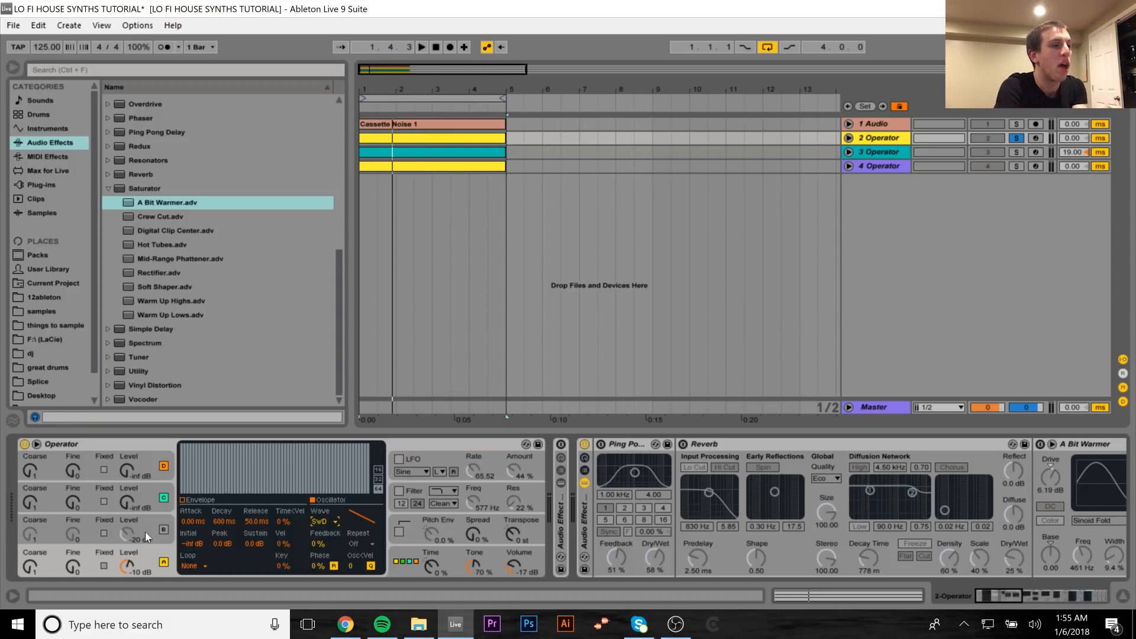
key(space)
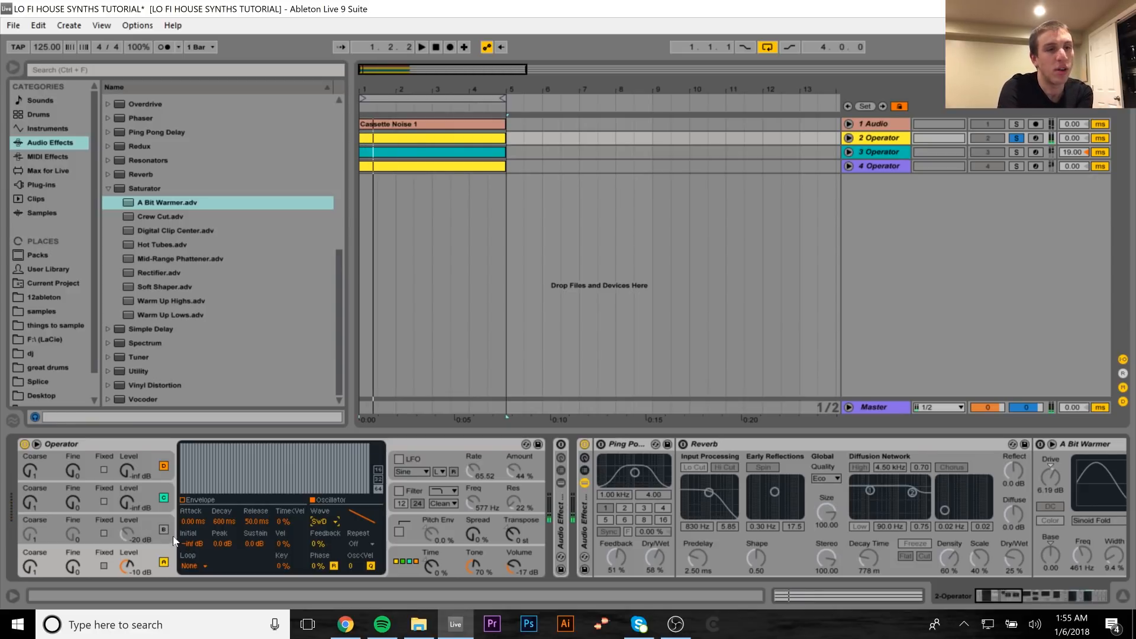
Step: Turn oscillator B back on, listen to it with oscillator A, and check its NoW waveform setting
click(159, 530)
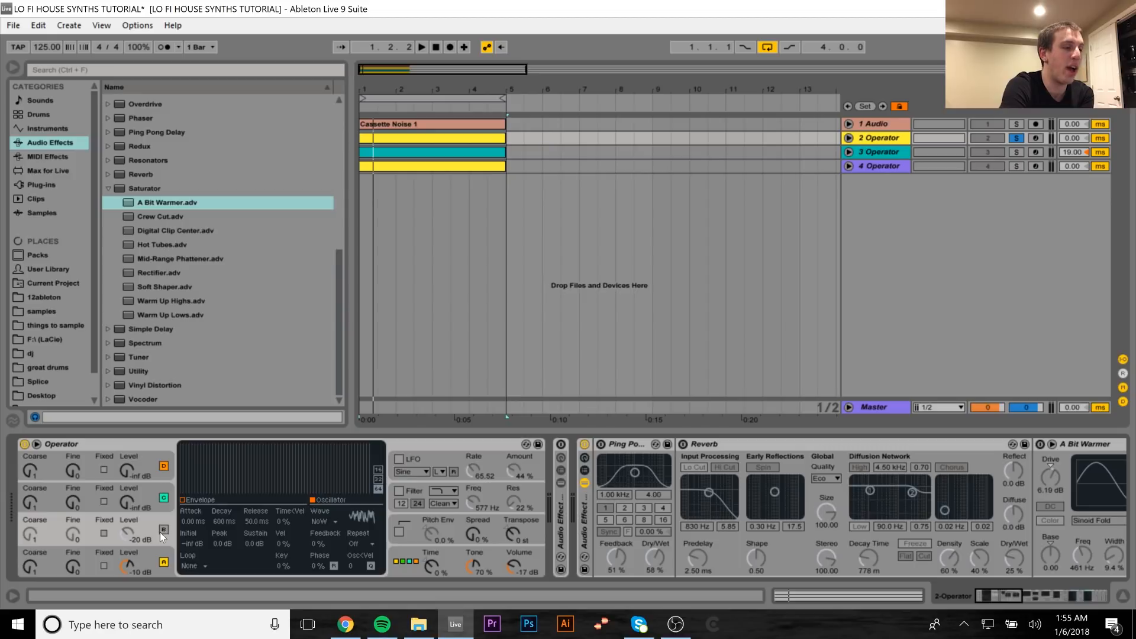
click(164, 530)
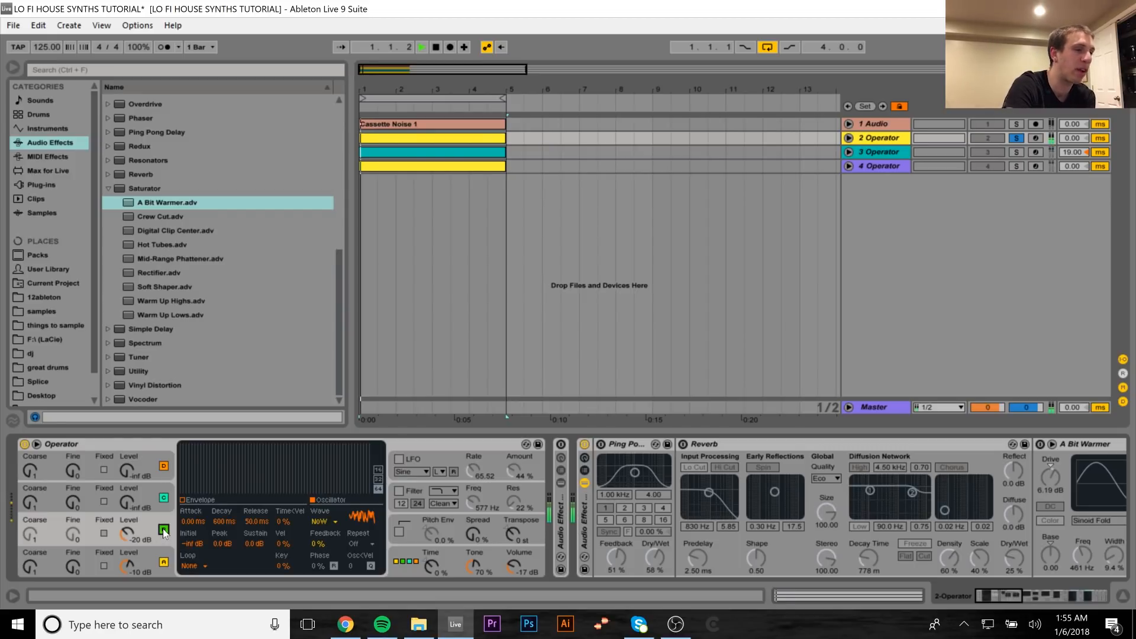
click(318, 521)
click(318, 520)
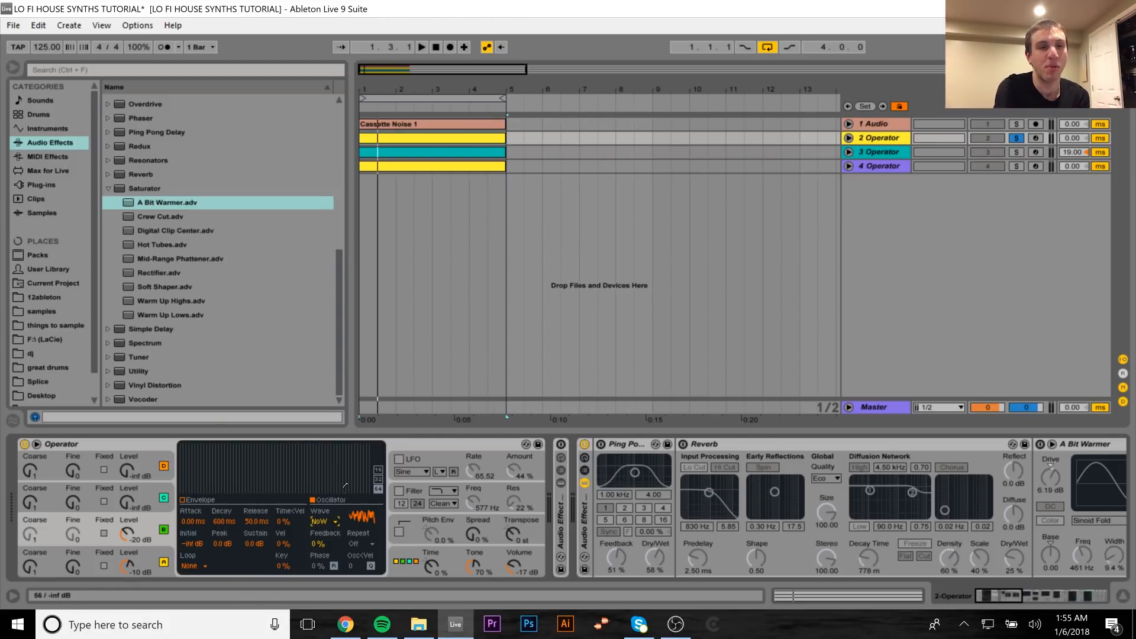
Step: Turn Operator's filter back on and compare the sound with resonance at 0 % and at 22 %
click(398, 491)
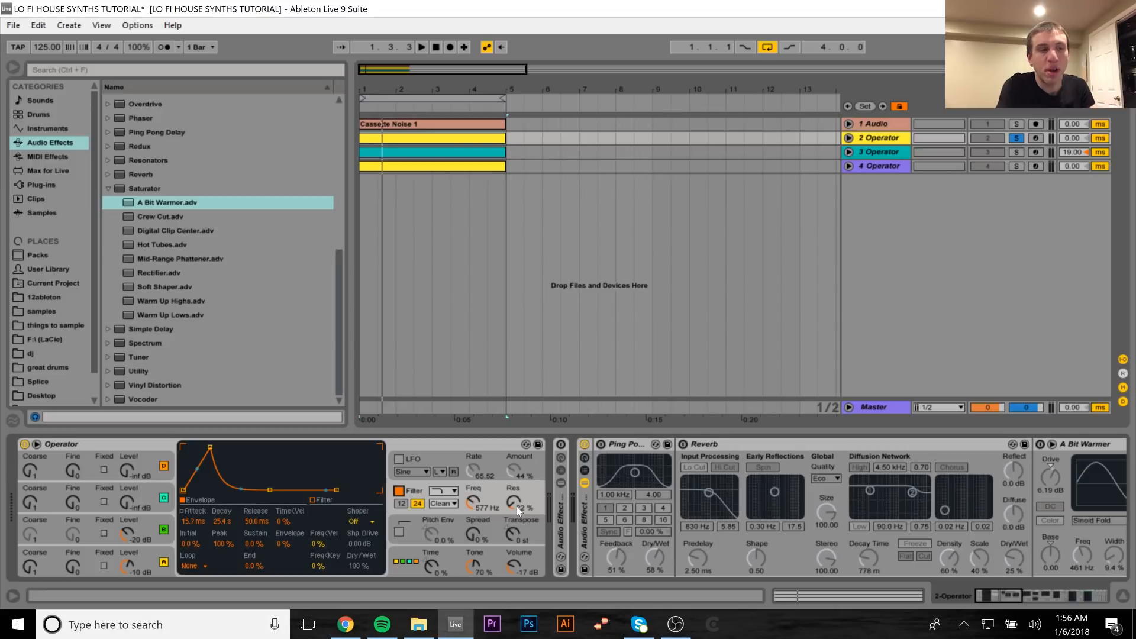
drag(511, 503, 519, 528)
key(space)
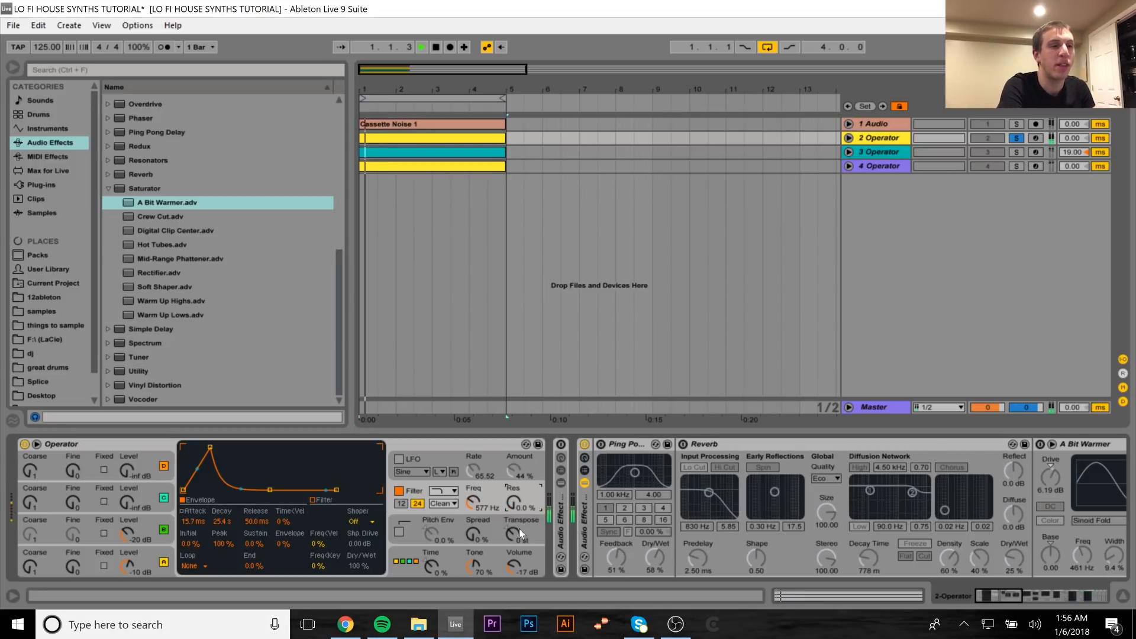
key(space)
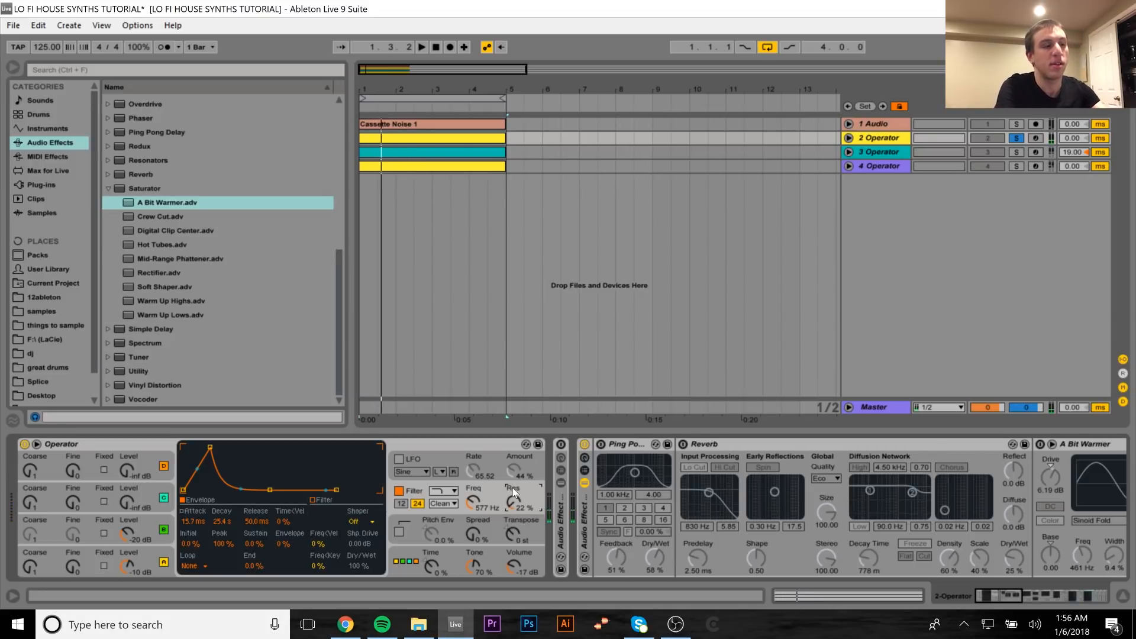
key(space)
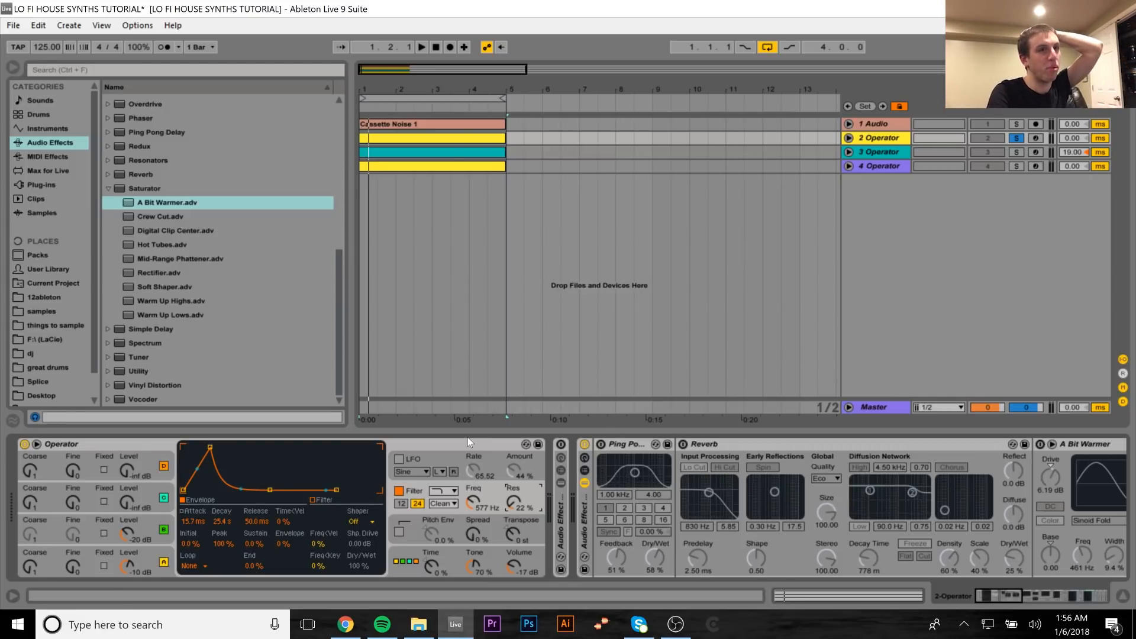
Step: Turn Operator's LFO on, check its waveform and frequency range choices without changing them, and play the loop
click(398, 459)
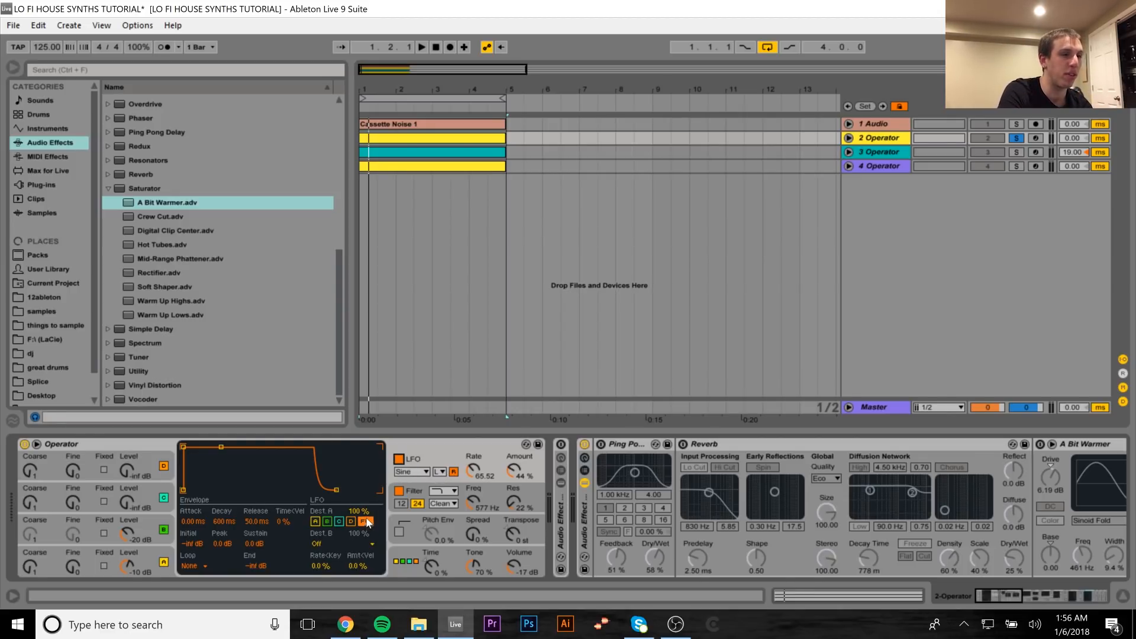
click(425, 472)
click(424, 471)
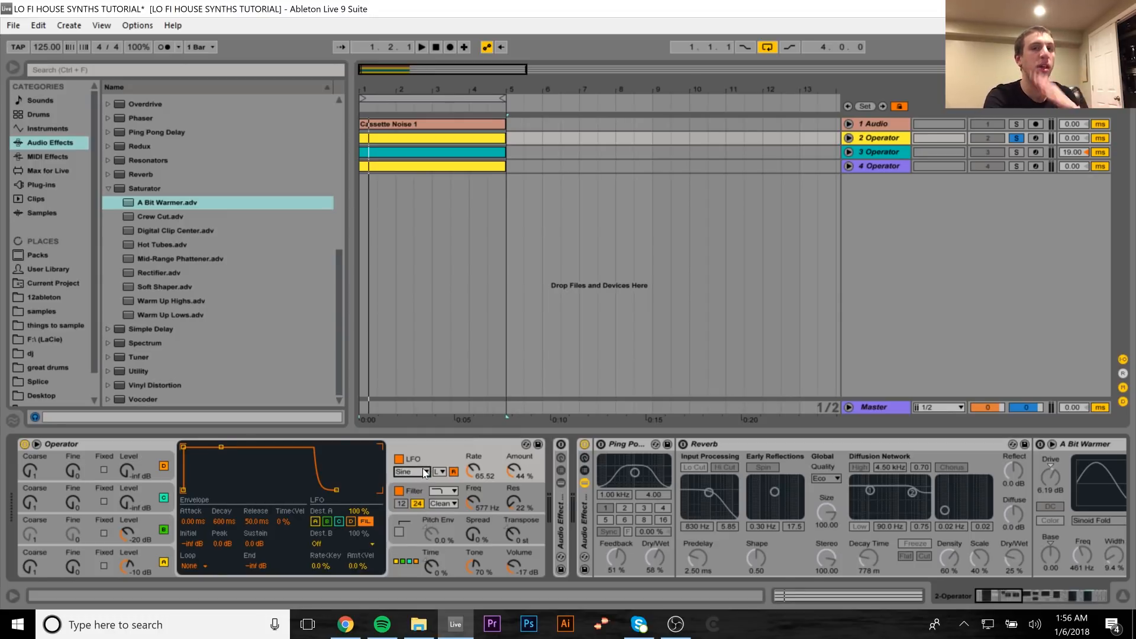
click(440, 472)
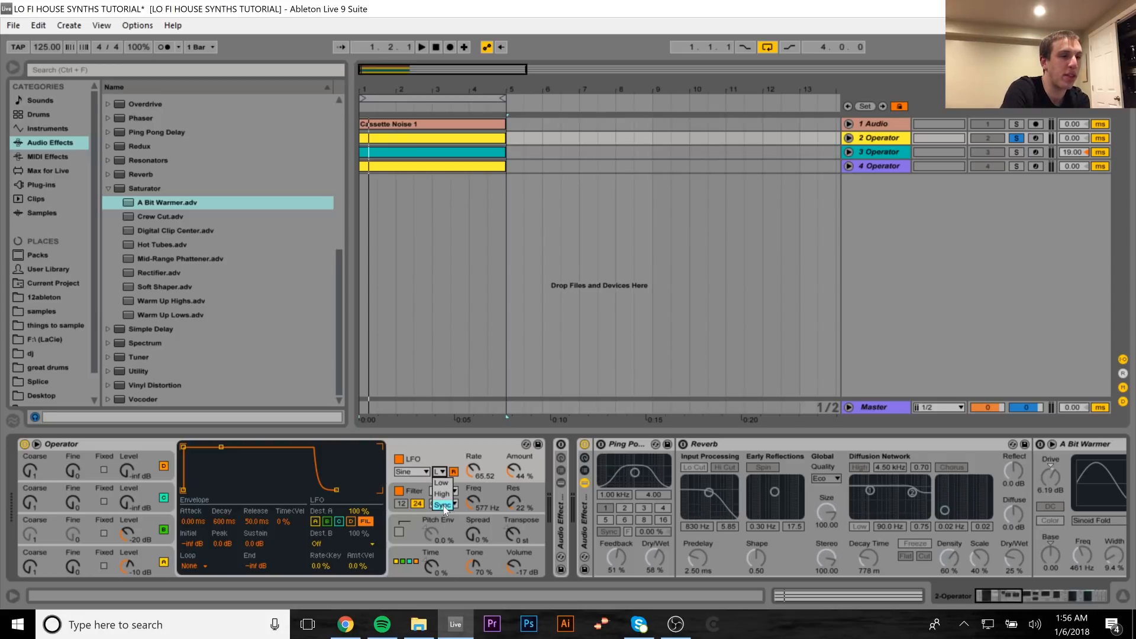
click(441, 454)
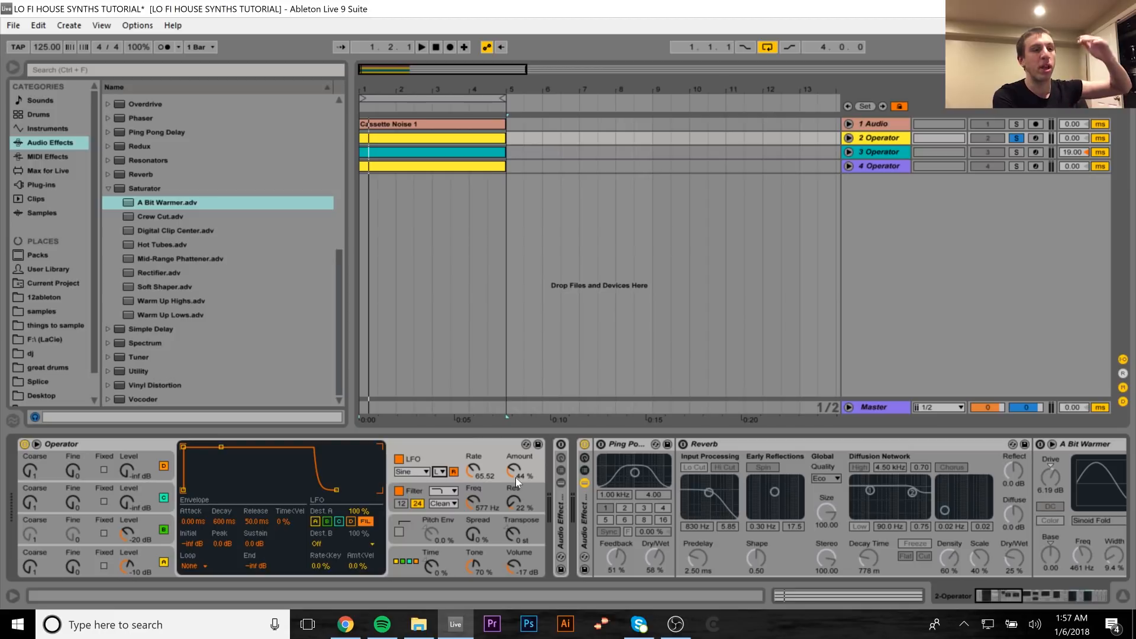
key(space)
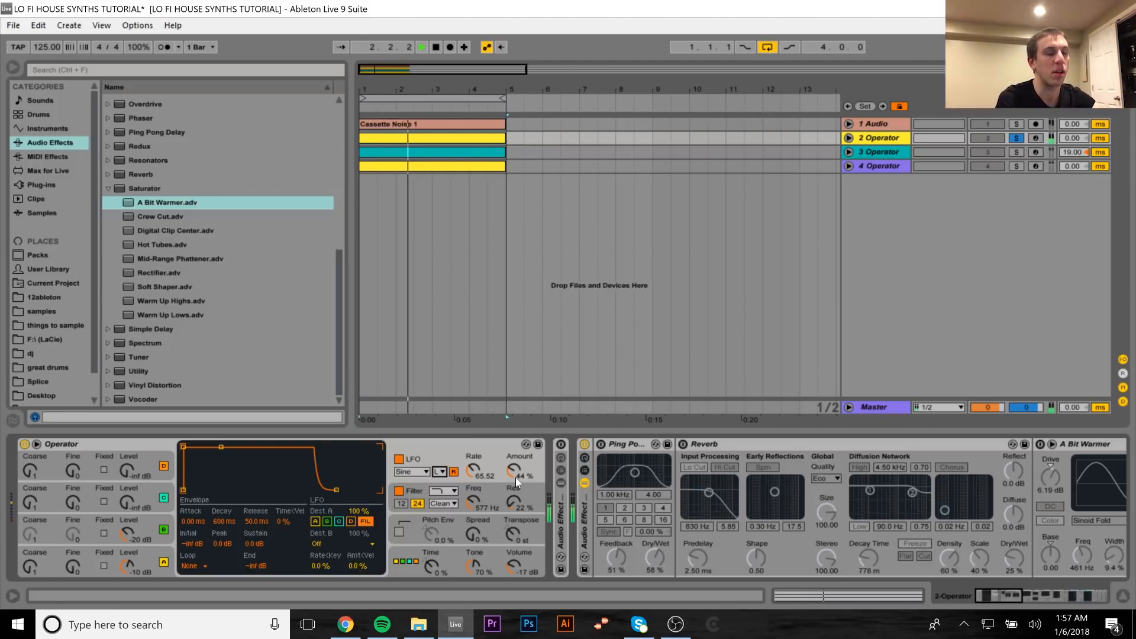
key(space)
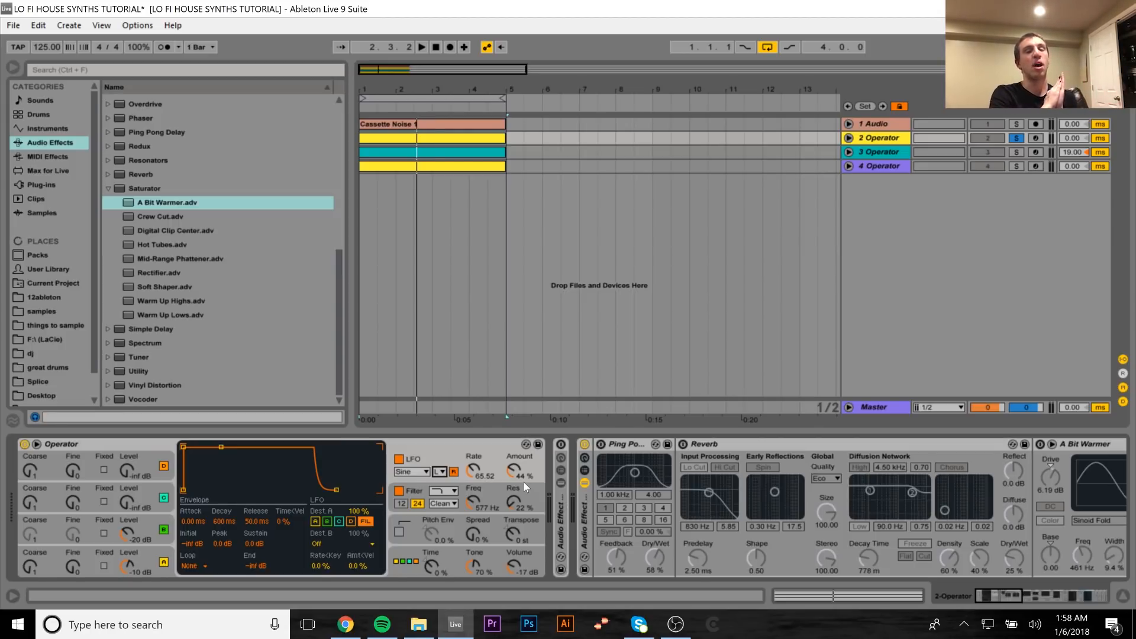
Step: Turn on the Ping Pong Delay, keep its delay time at 1, and listen to the loop with it
click(601, 443)
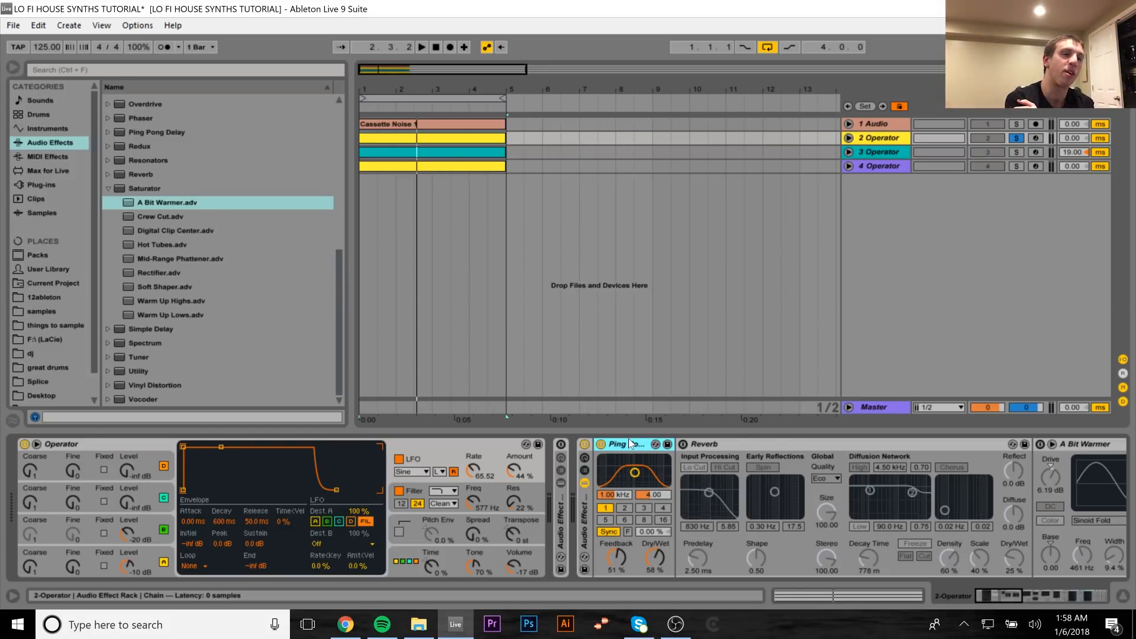
click(626, 551)
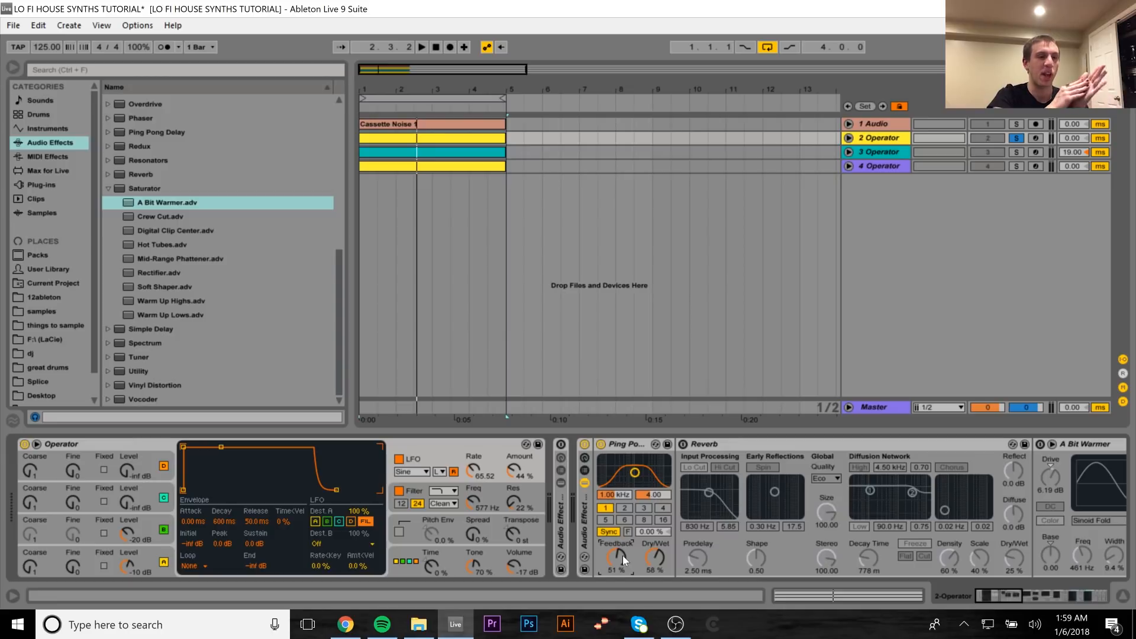
click(606, 509)
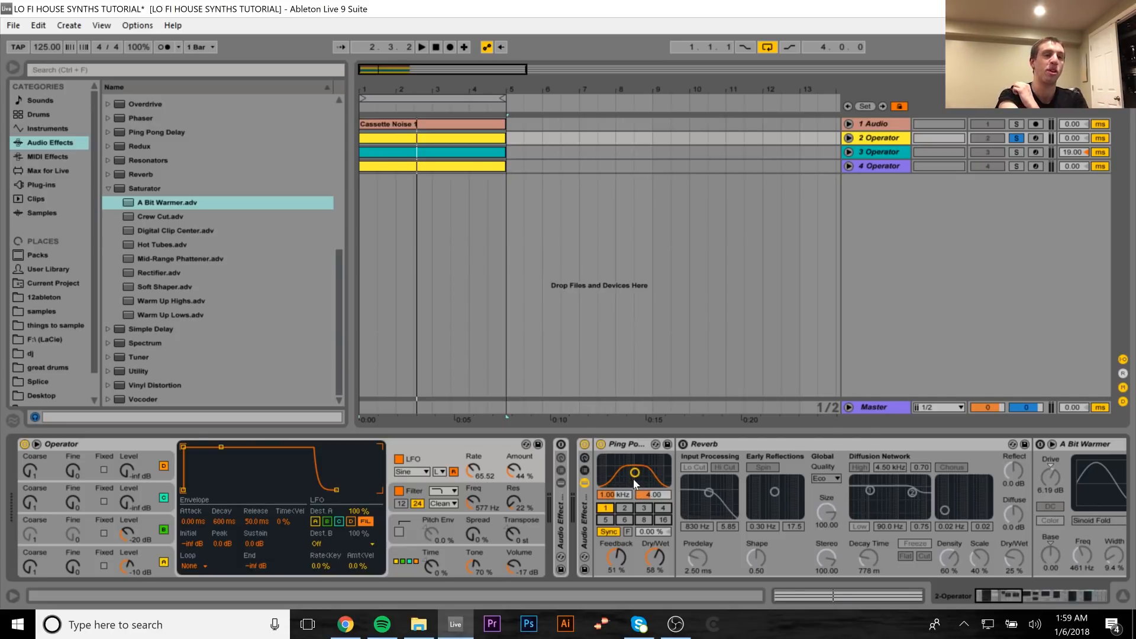
key(space)
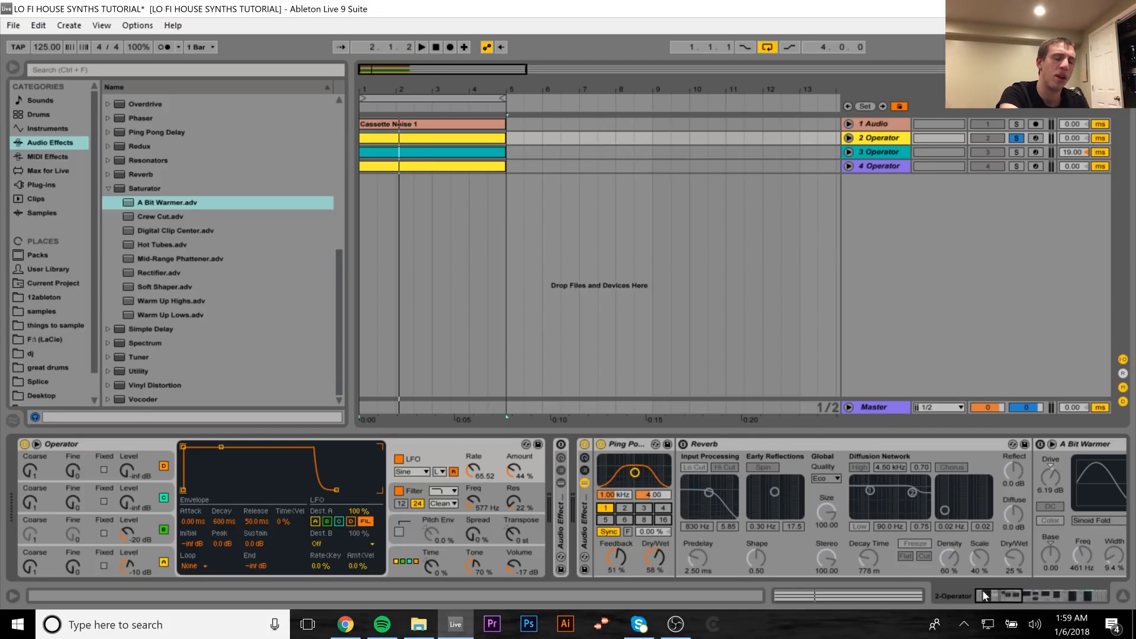
Step: Turn on the Reverb, play the loop with it, and bring up Operator's filter settings
drag(990, 593, 993, 594)
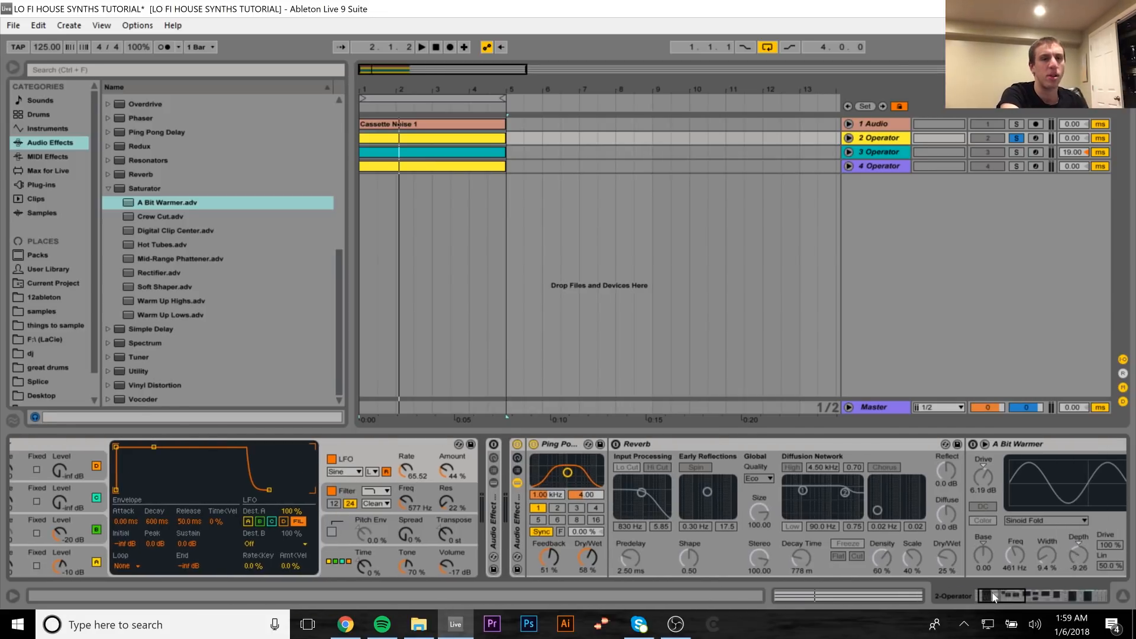
click(616, 444)
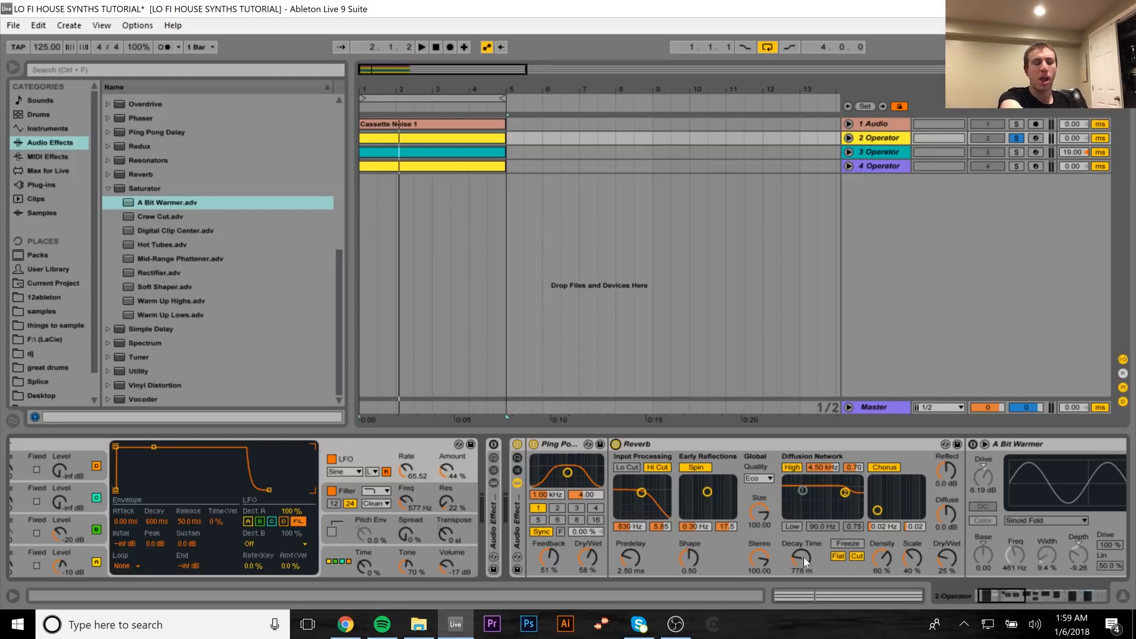
click(676, 443)
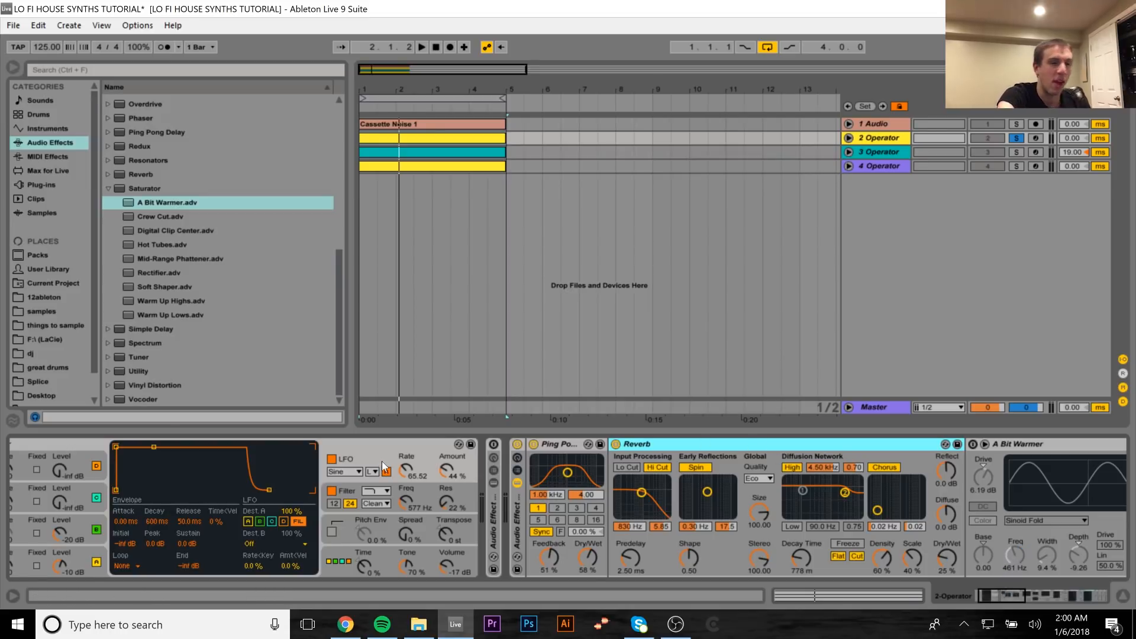
key(space)
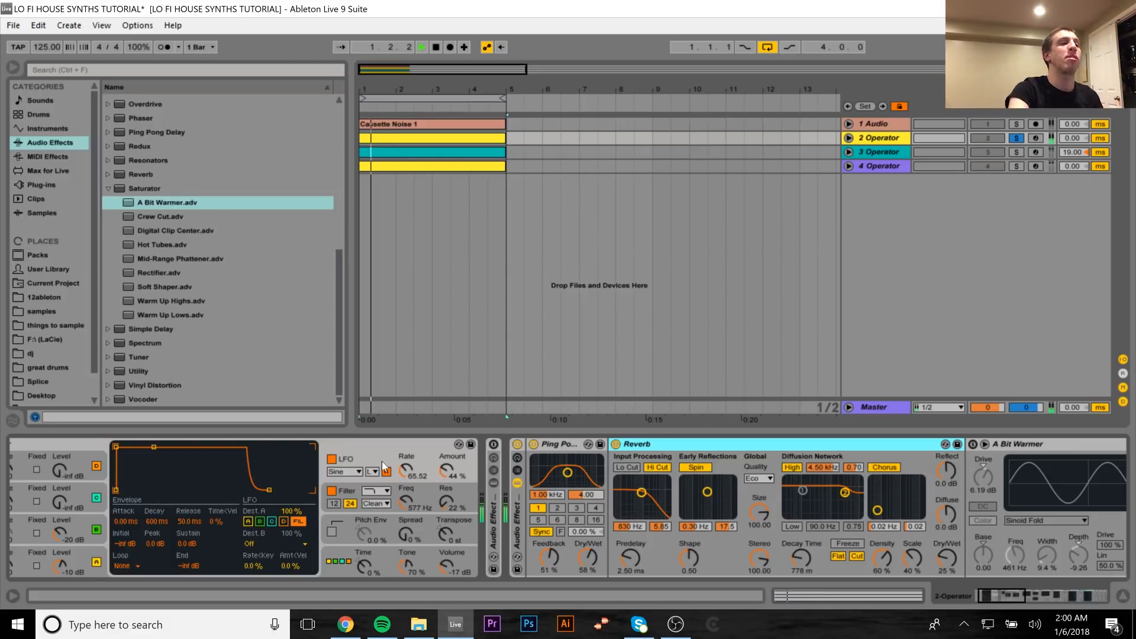
key(space)
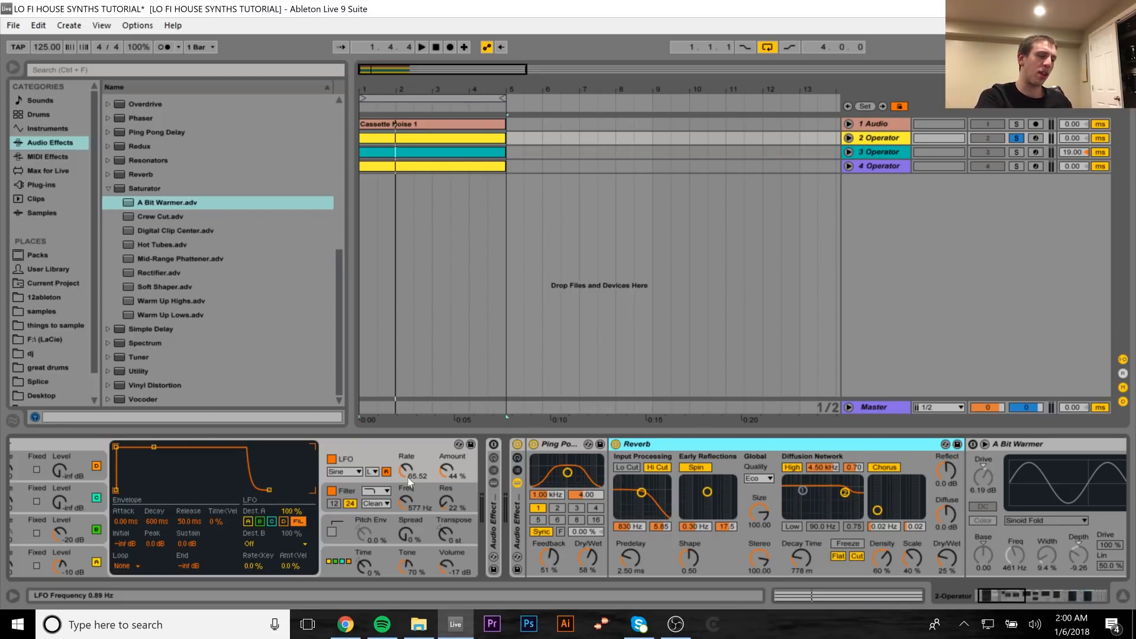
click(431, 486)
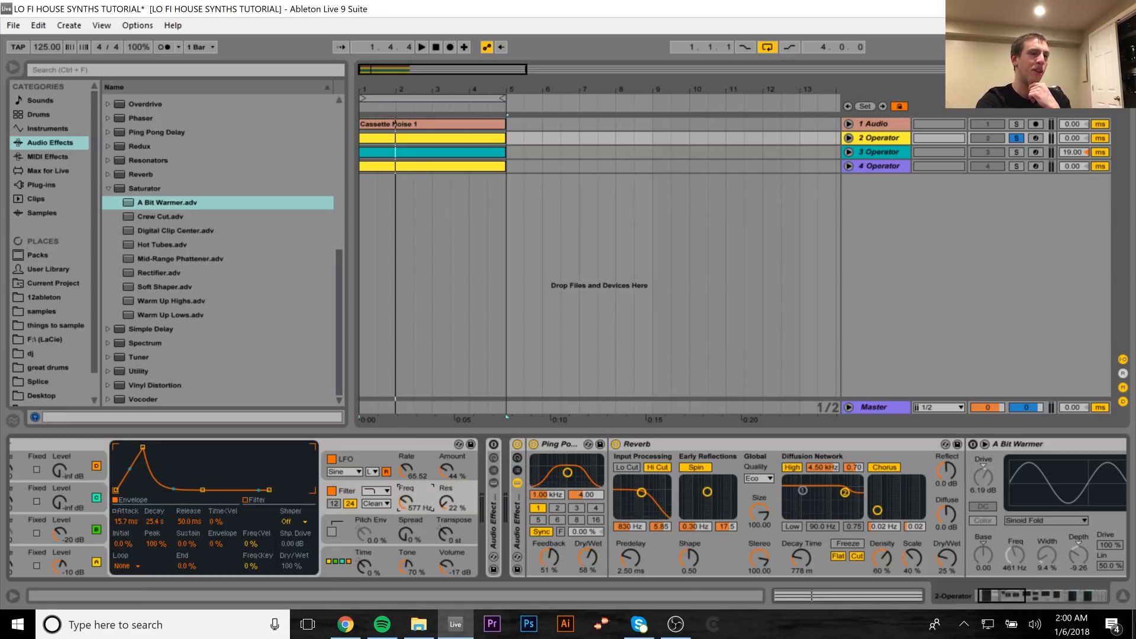
Step: Turn on the first A Bit Warmer saturator after the Reverb and play the loop with it
drag(992, 604, 1021, 595)
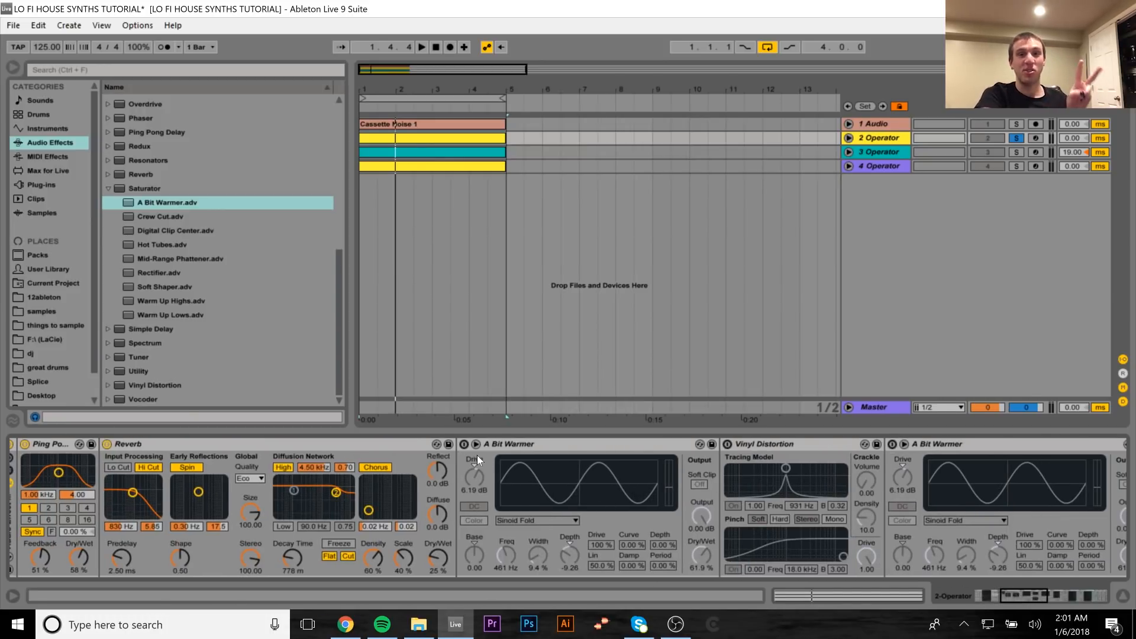
click(464, 444)
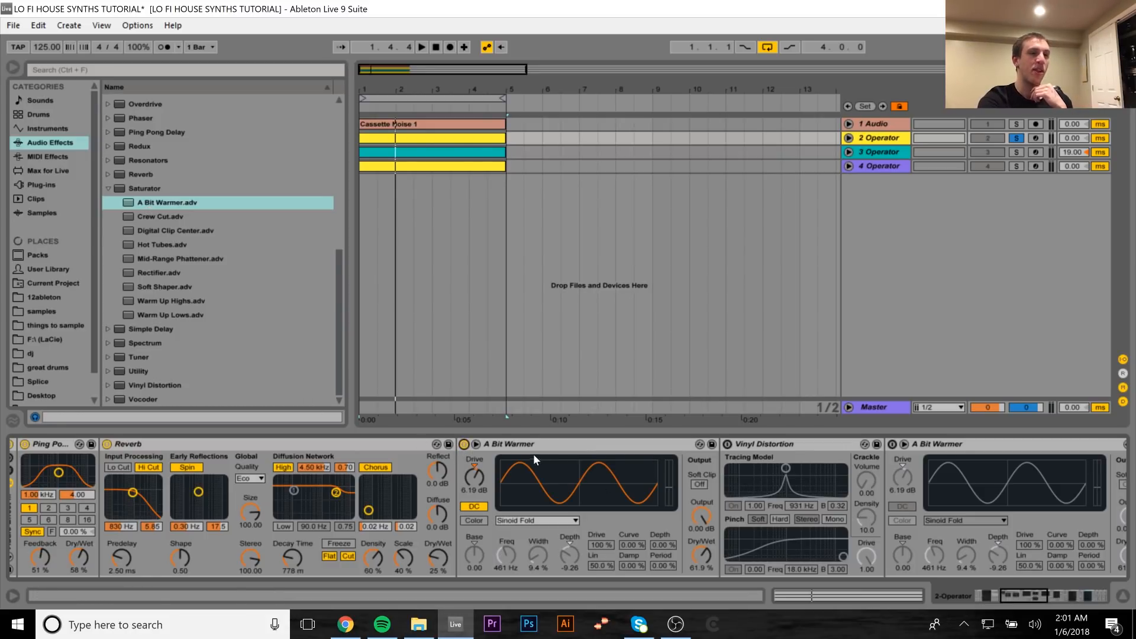
click(518, 448)
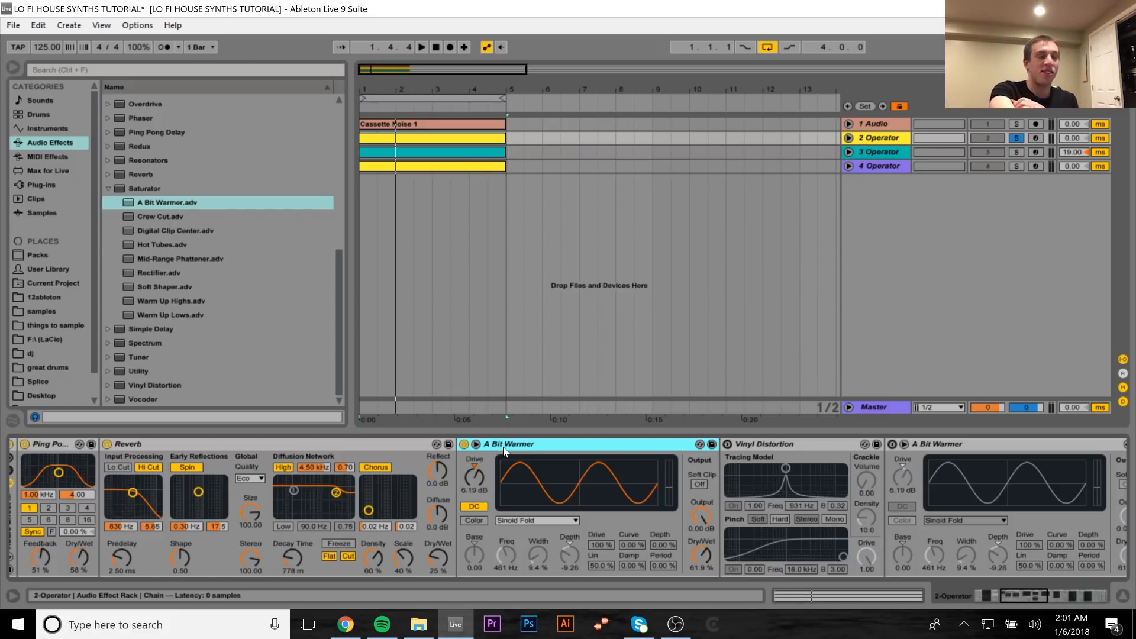
key(space)
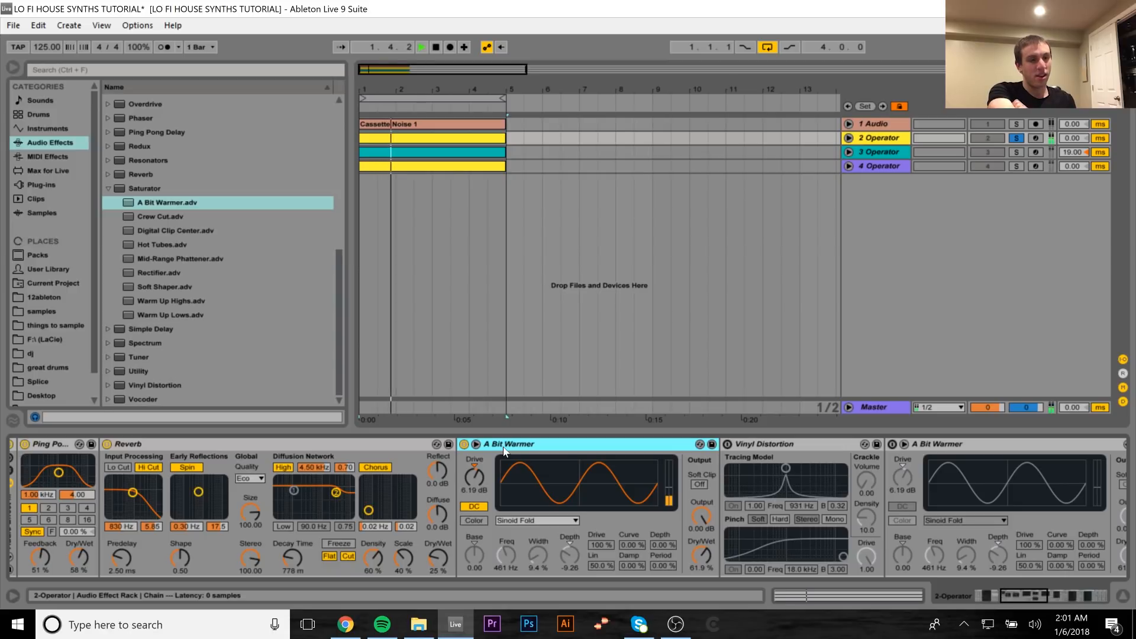
key(space)
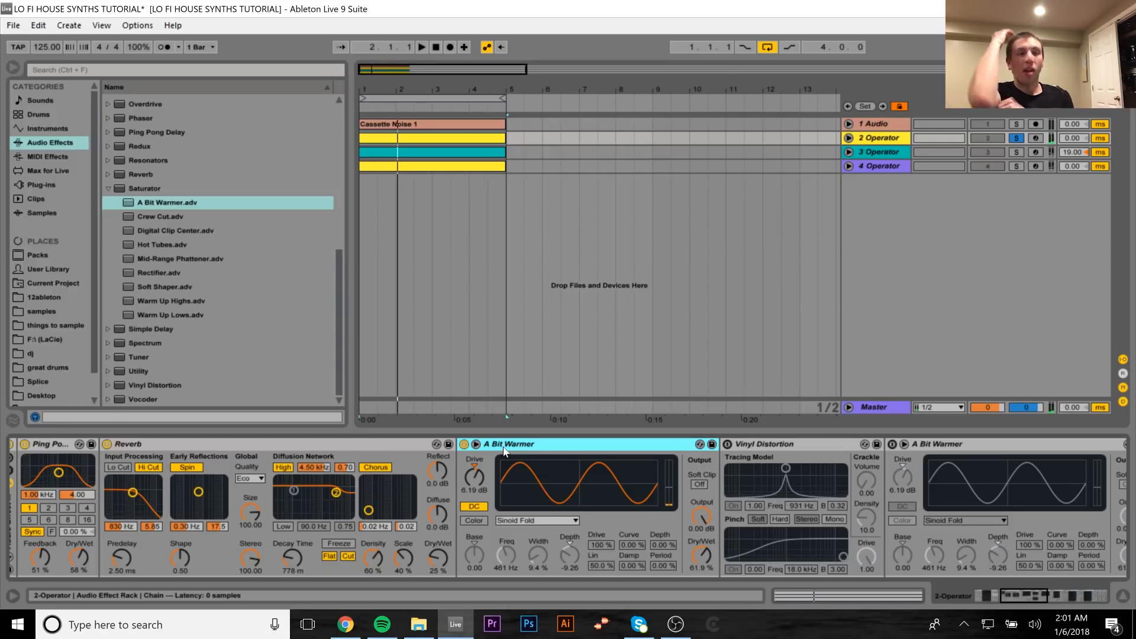
Step: Turn on Vinyl Distortion and the second A Bit Warmer saturator, and listen to the loop with both
mouse_move(1010, 595)
mouse_down()
mouse_move(982, 596)
mouse_move(1025, 596)
mouse_up()
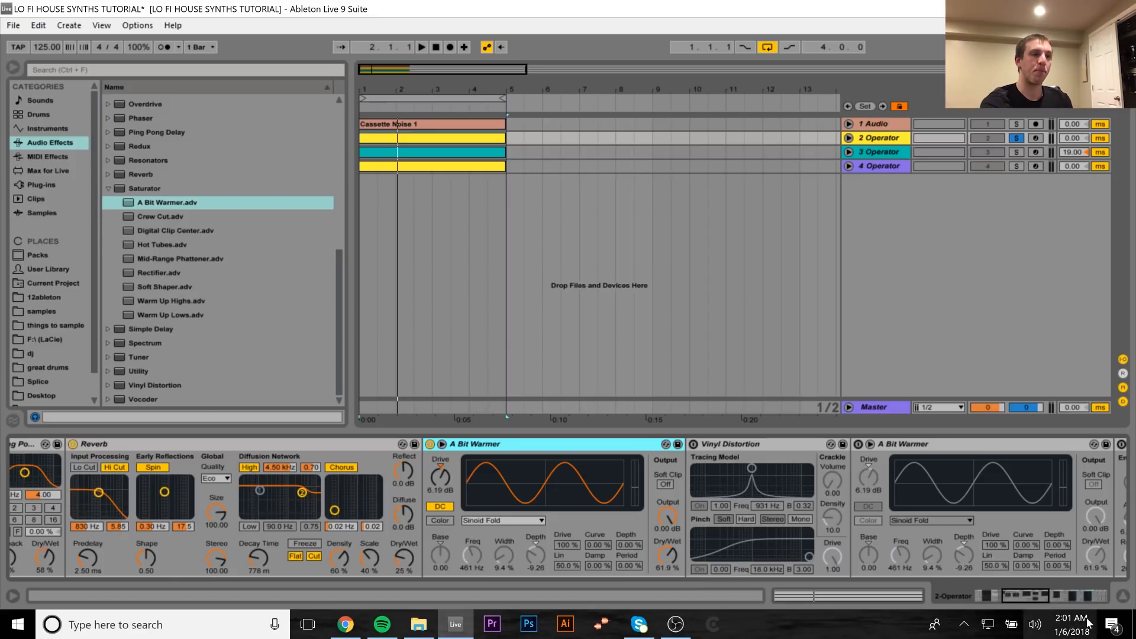
drag(1028, 594, 1001, 595)
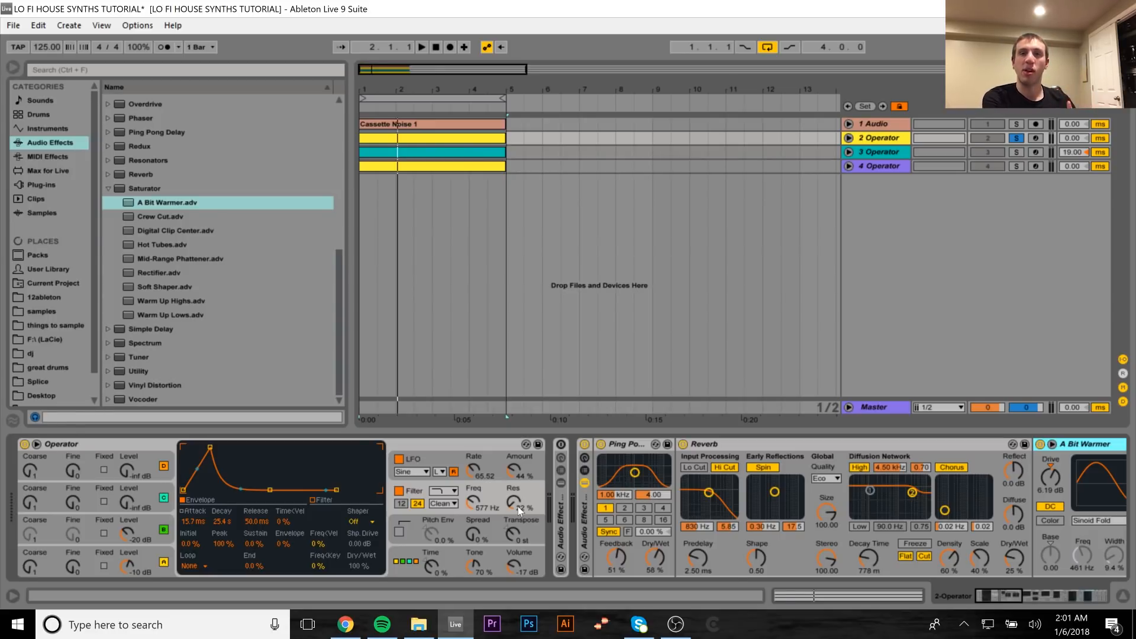
drag(1014, 599, 1034, 598)
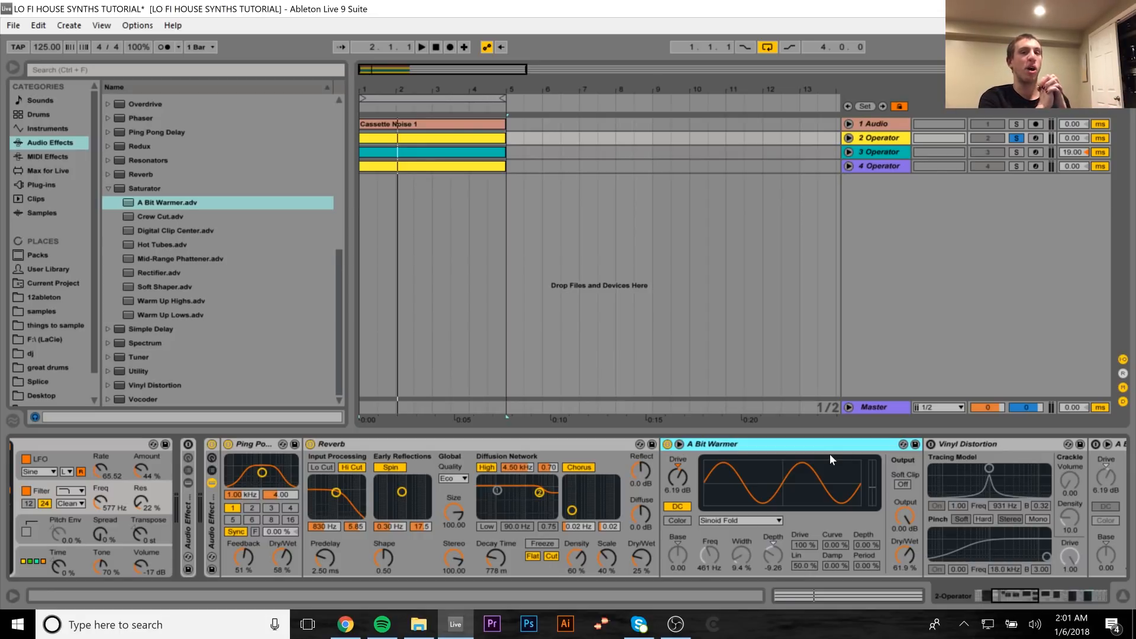
click(1036, 599)
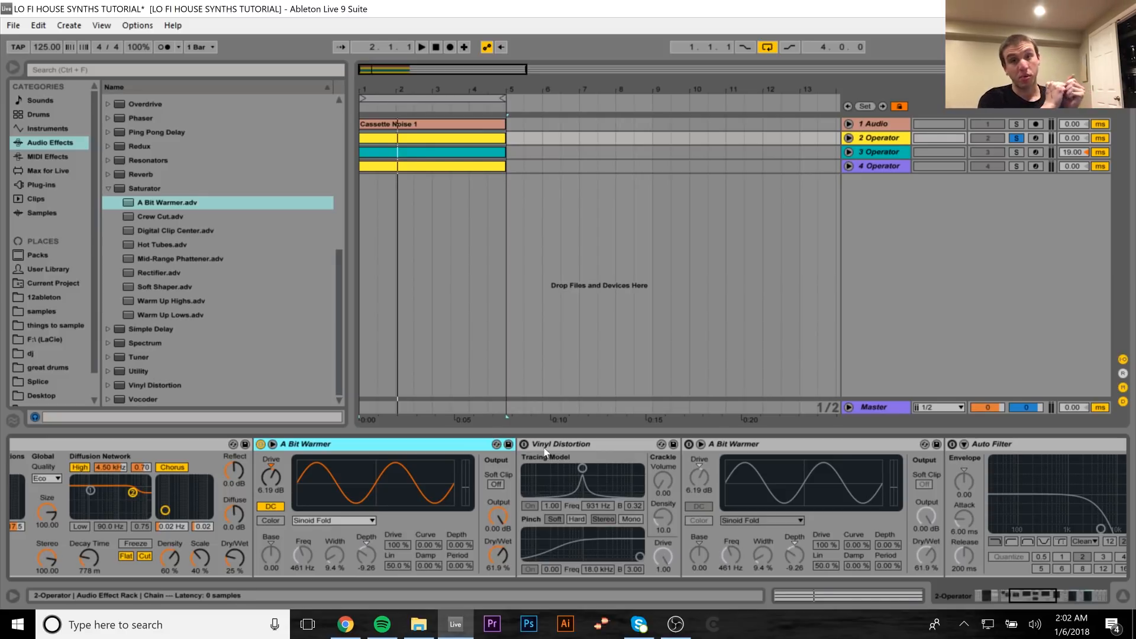
click(525, 444)
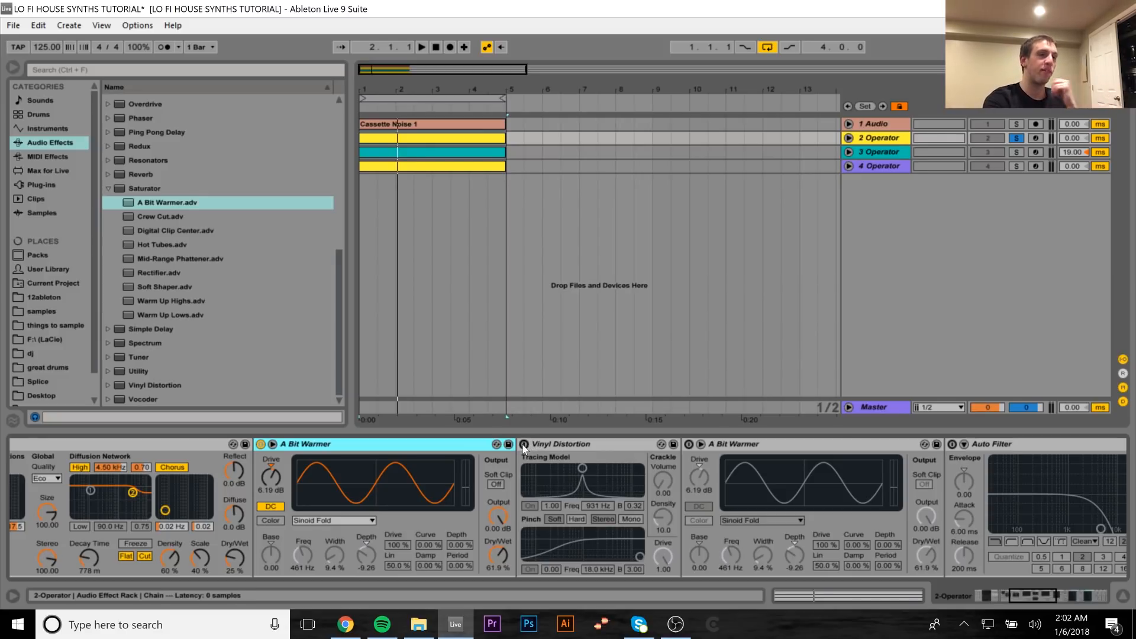
click(688, 443)
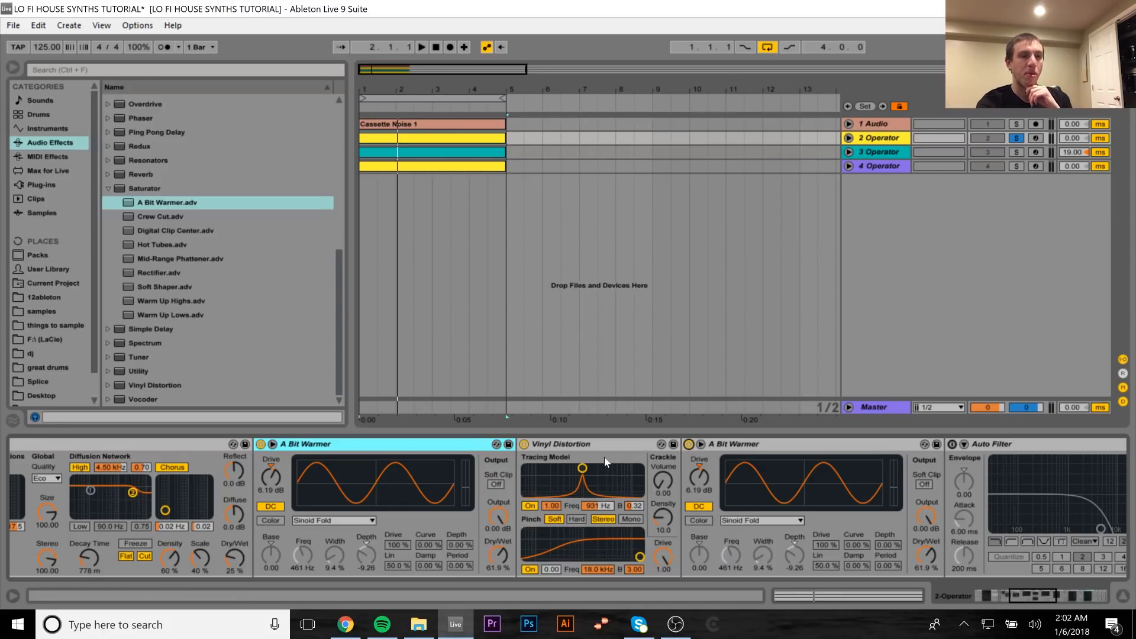
drag(1017, 592, 1025, 594)
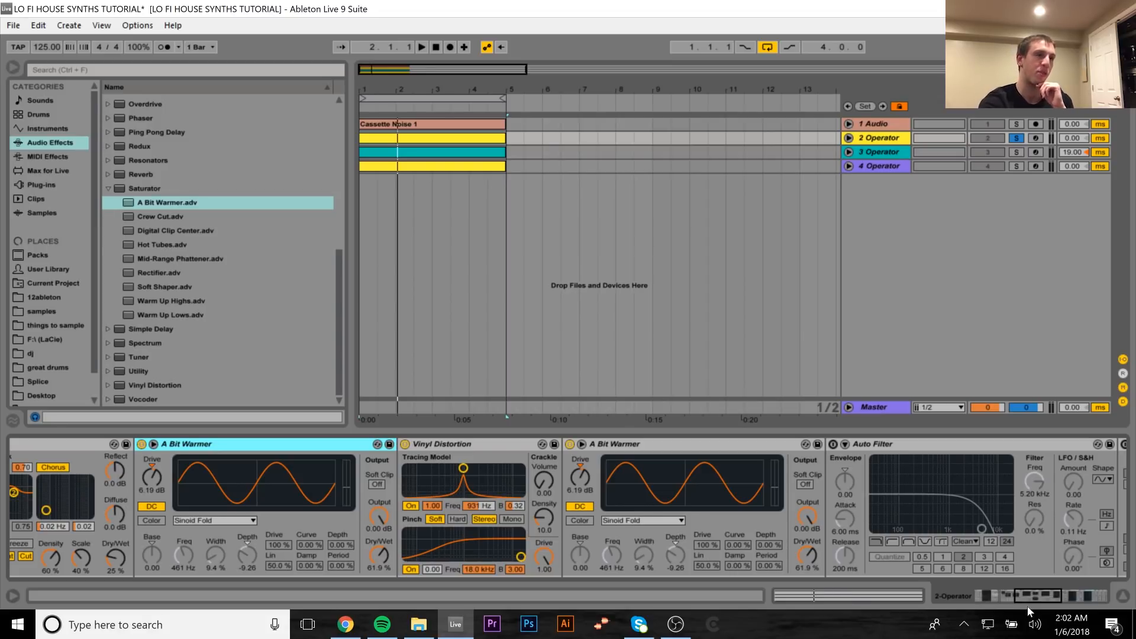
key(space)
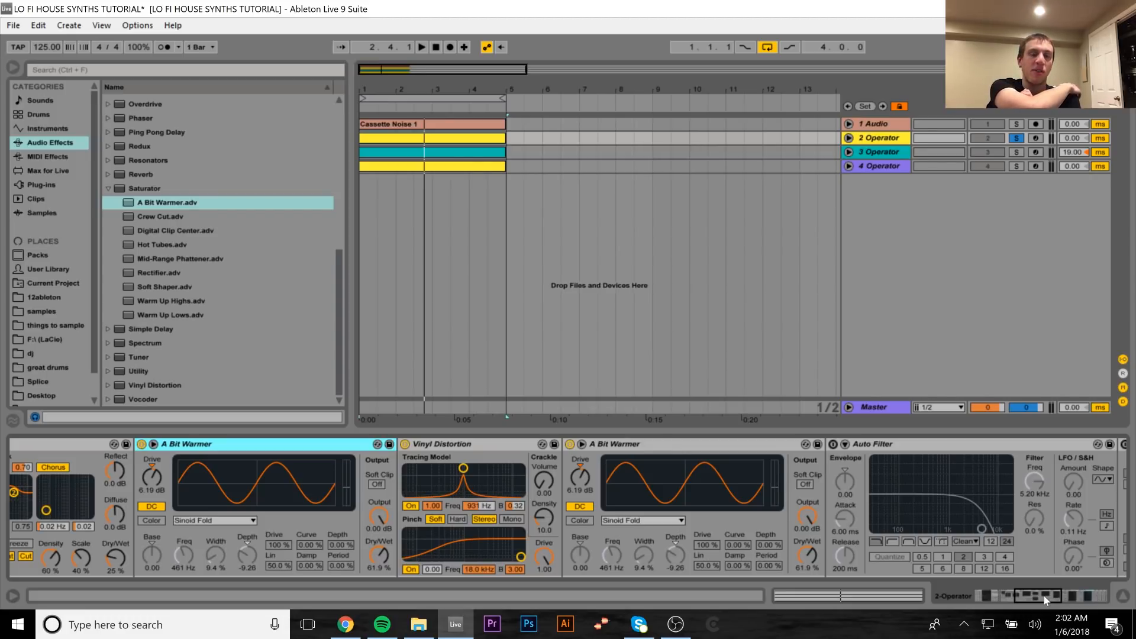
Step: Turn on the Auto Filter and the first A Standard Multiband Comp in the effects chain
drag(1044, 596, 1010, 587)
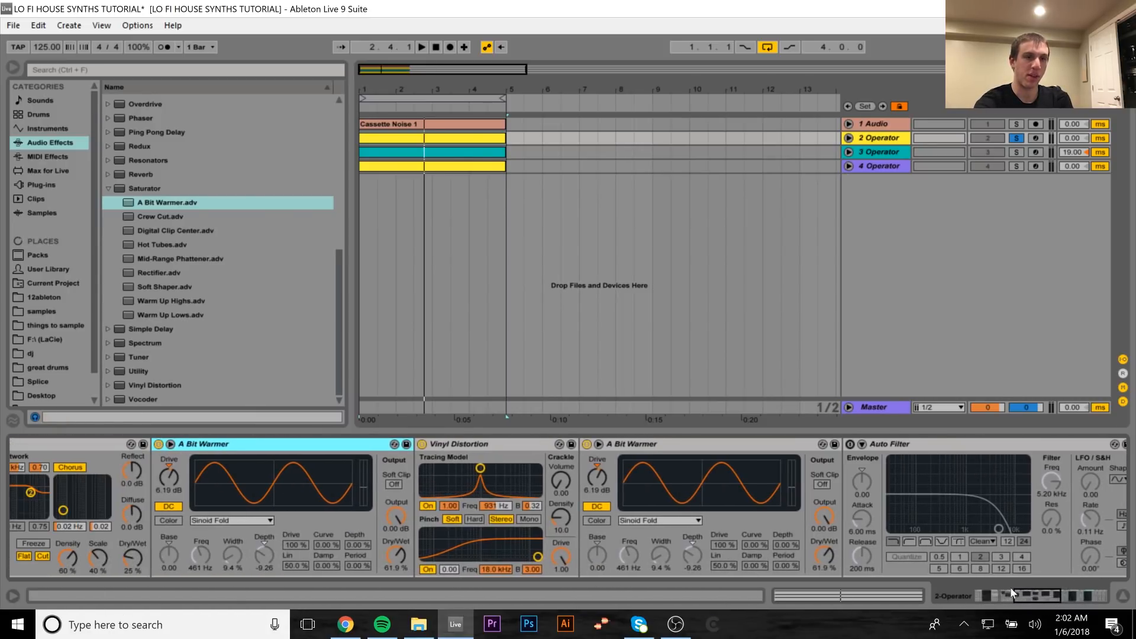
click(851, 443)
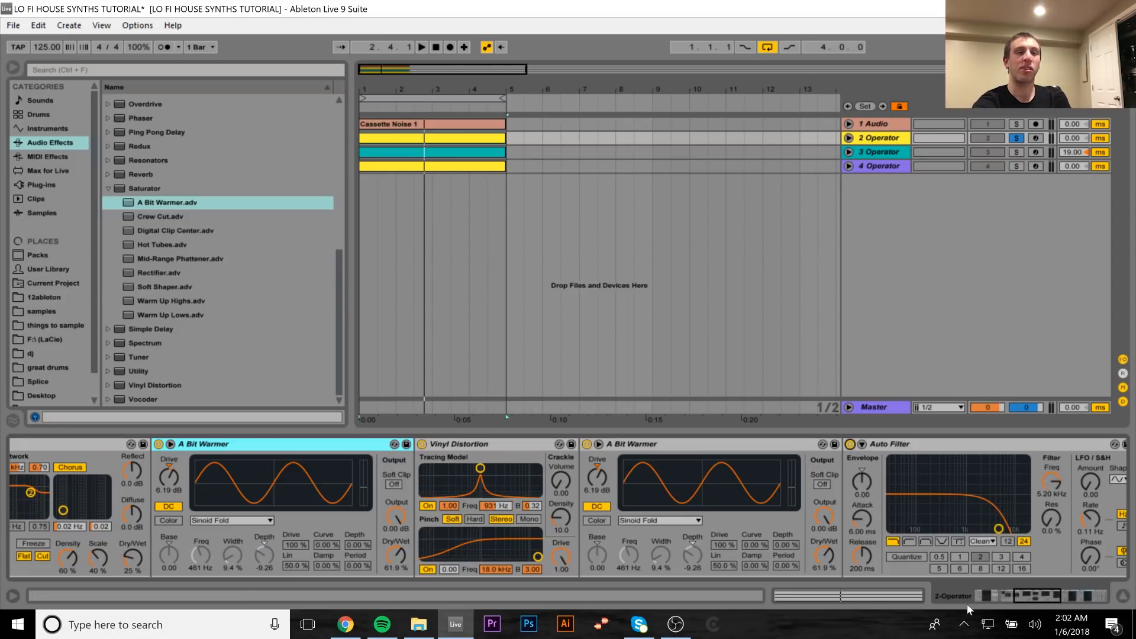
drag(1036, 594, 1074, 598)
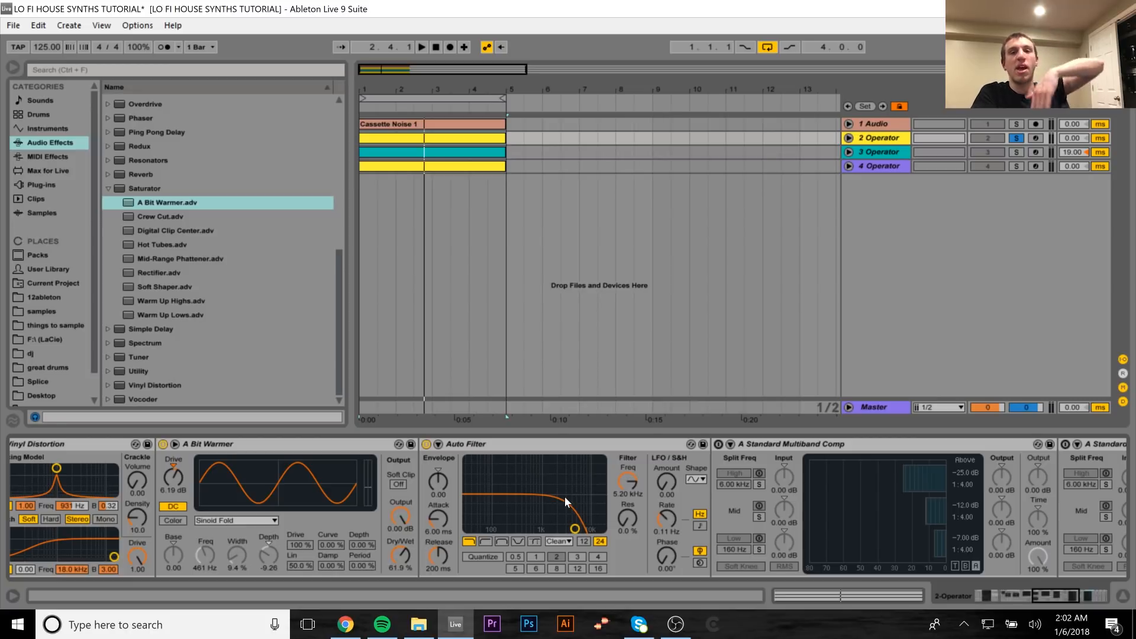
mouse_move(1056, 597)
mouse_down()
mouse_move(1068, 602)
mouse_move(1045, 604)
mouse_up()
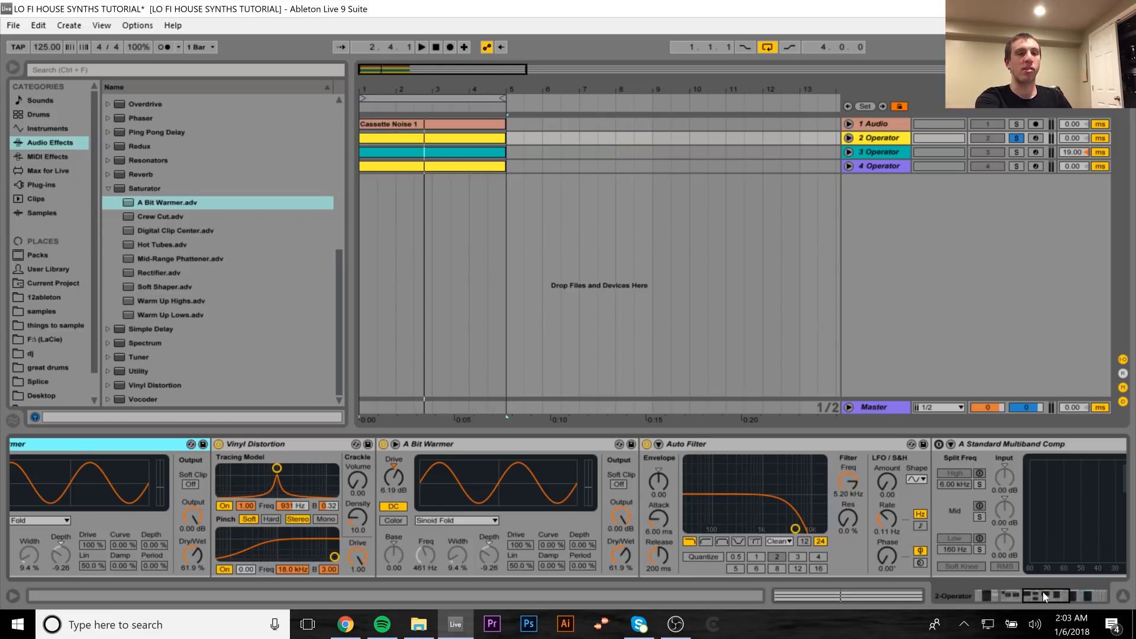
drag(1043, 592, 1068, 599)
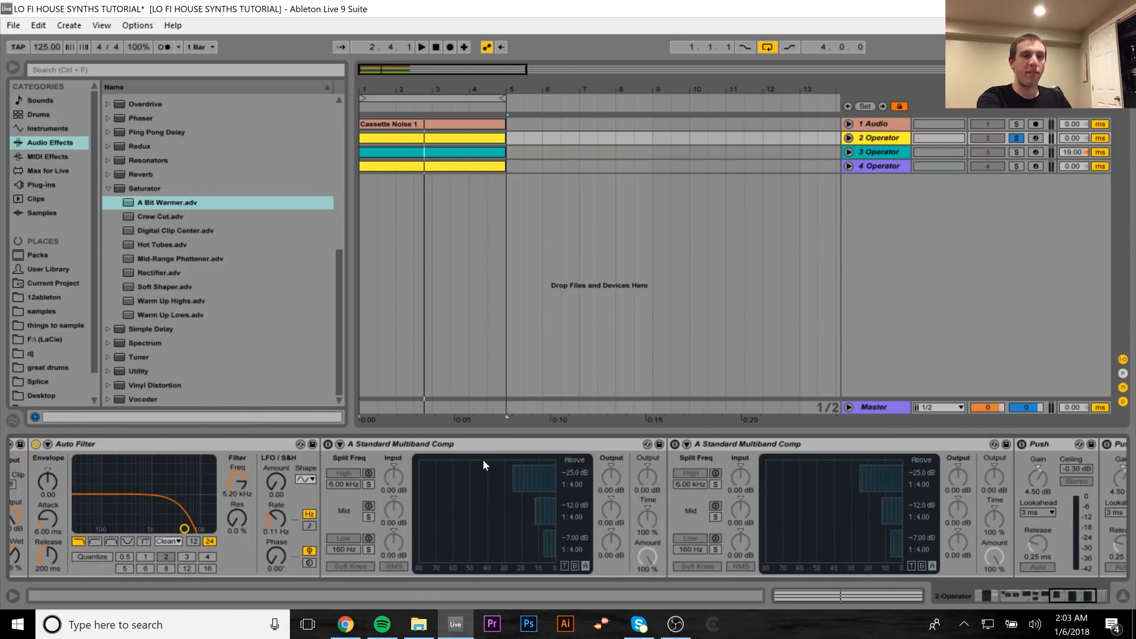
click(328, 444)
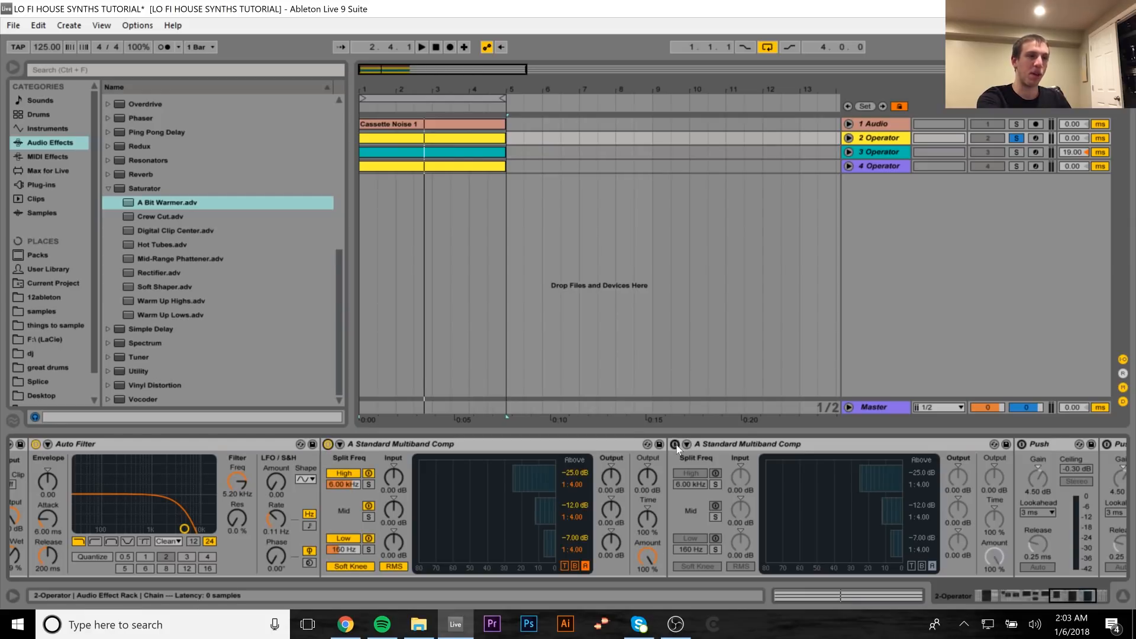
Step: Turn on the second A Standard Multiband Comp, select both multiband compressors, and play the loop with them
click(675, 444)
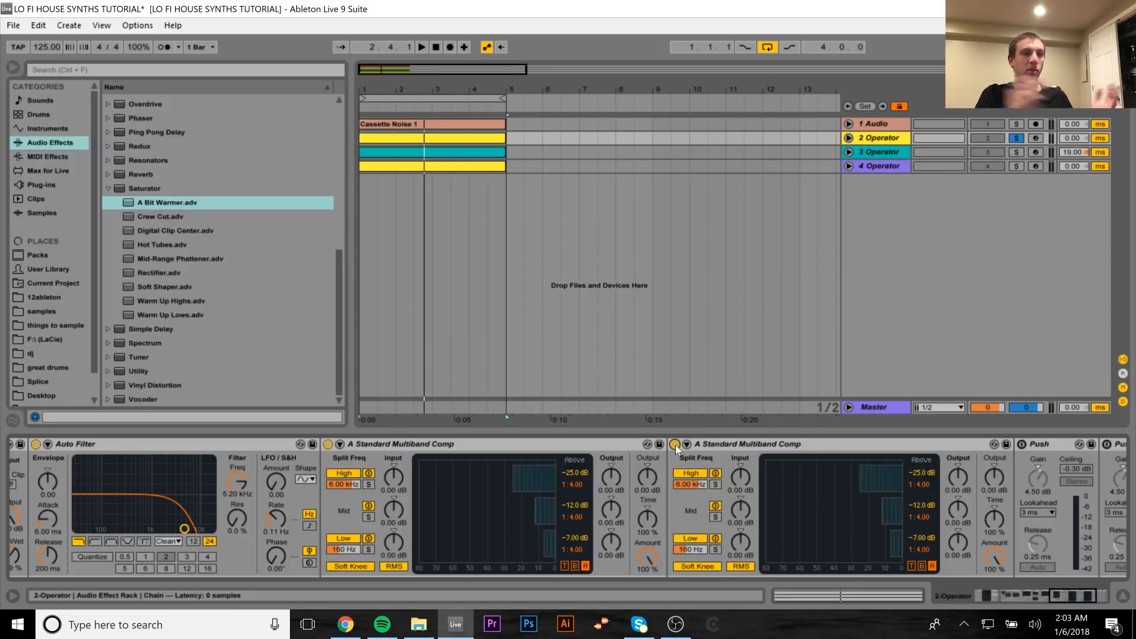
click(612, 443)
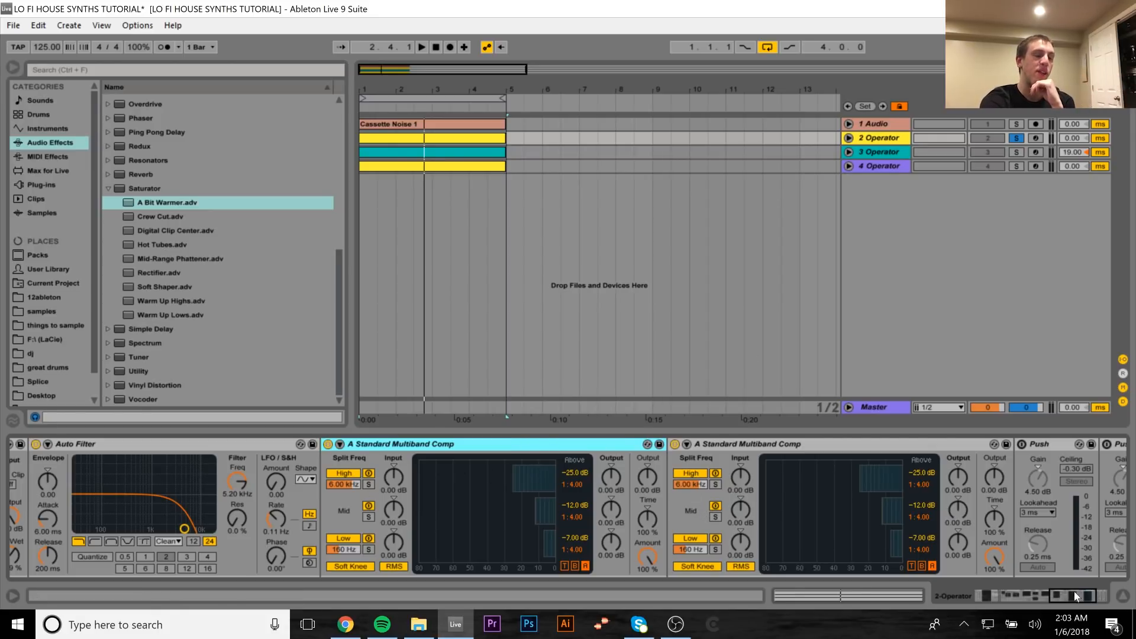
shift+click(808, 440)
mouse_move(1074, 598)
mouse_down()
mouse_move(1088, 598)
mouse_move(1077, 592)
mouse_up()
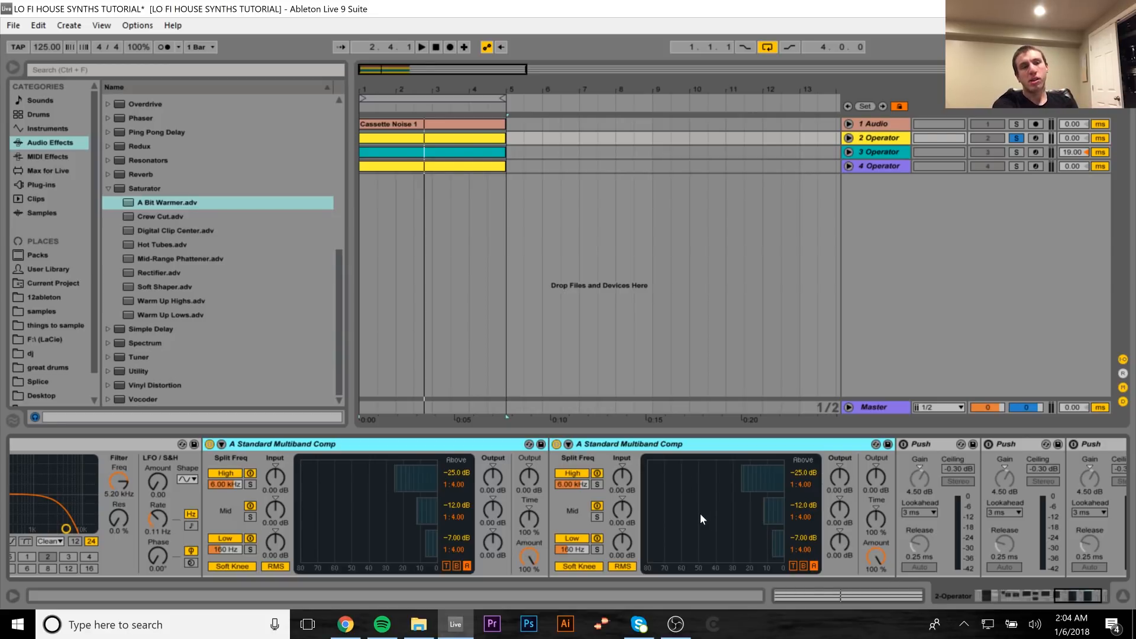
key(space)
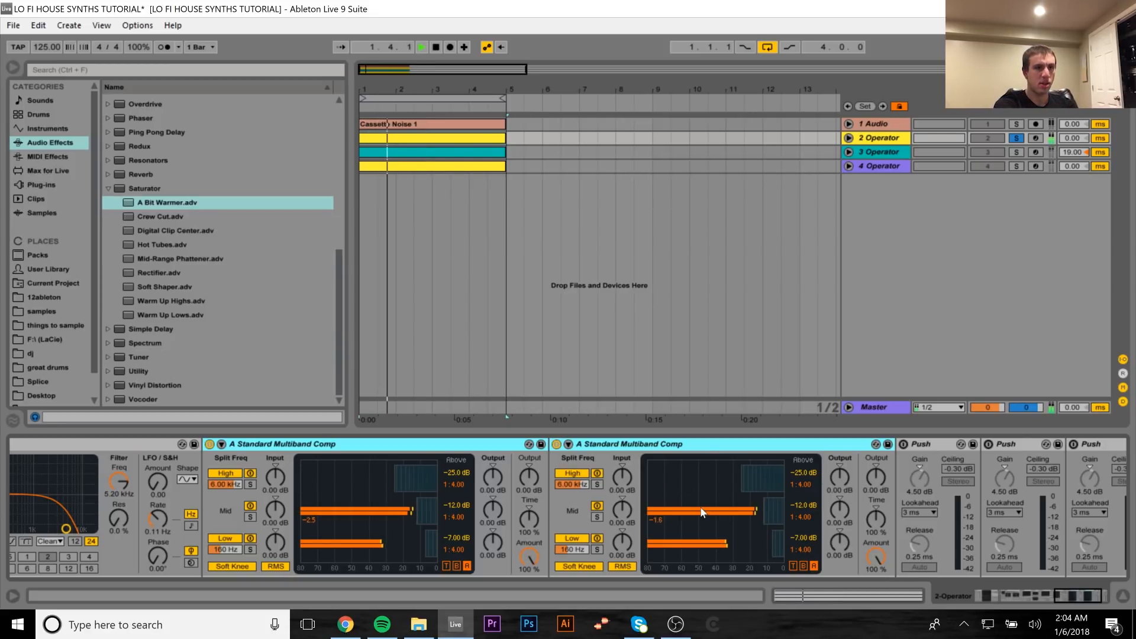
key(space)
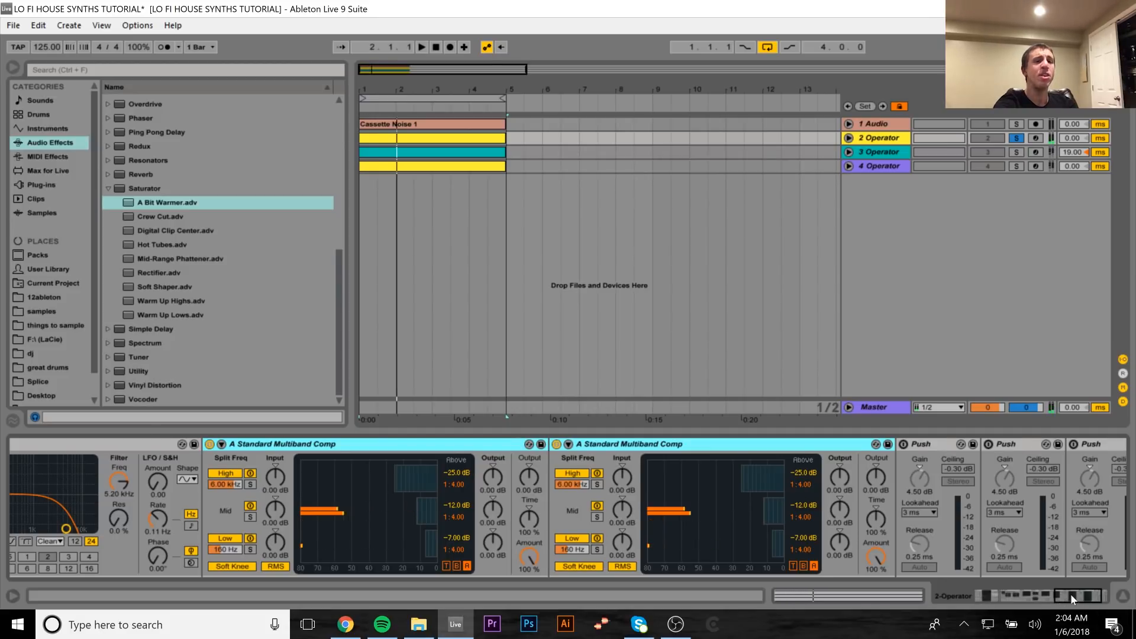
Step: Turn on the three Push limiters at the end of the effects chain and play the loop with them
drag(1071, 596, 1079, 596)
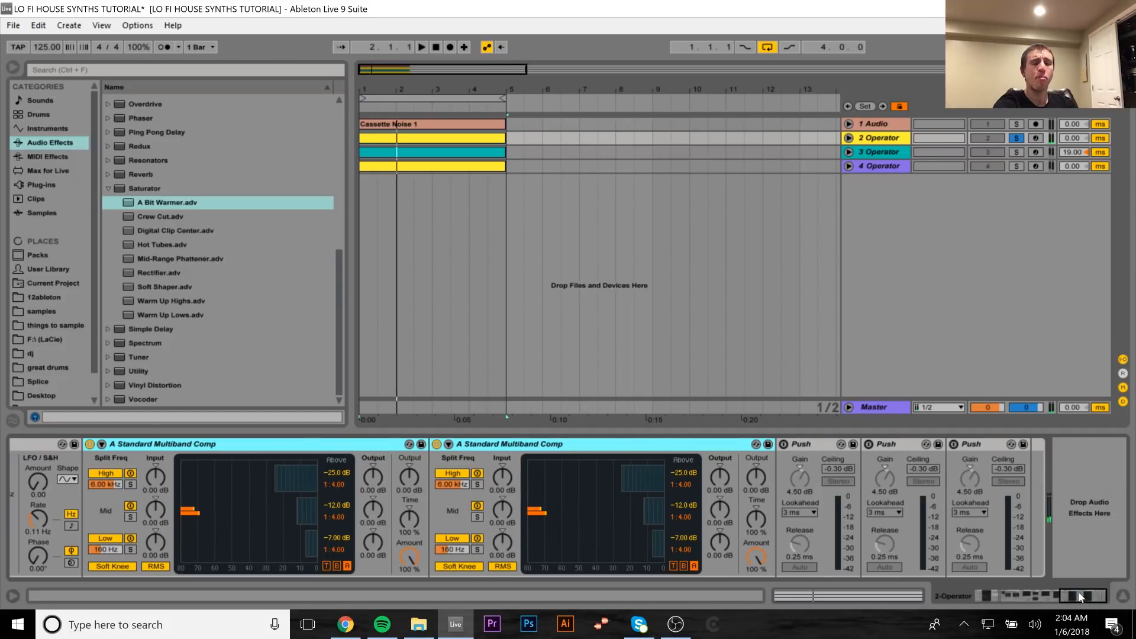
click(793, 445)
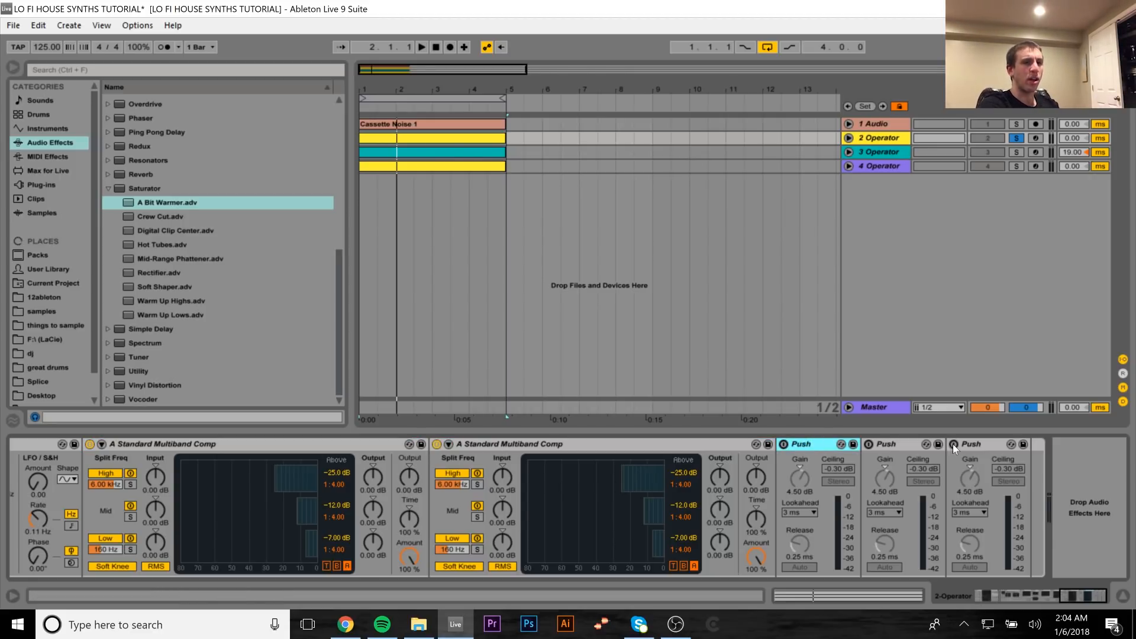
click(785, 445)
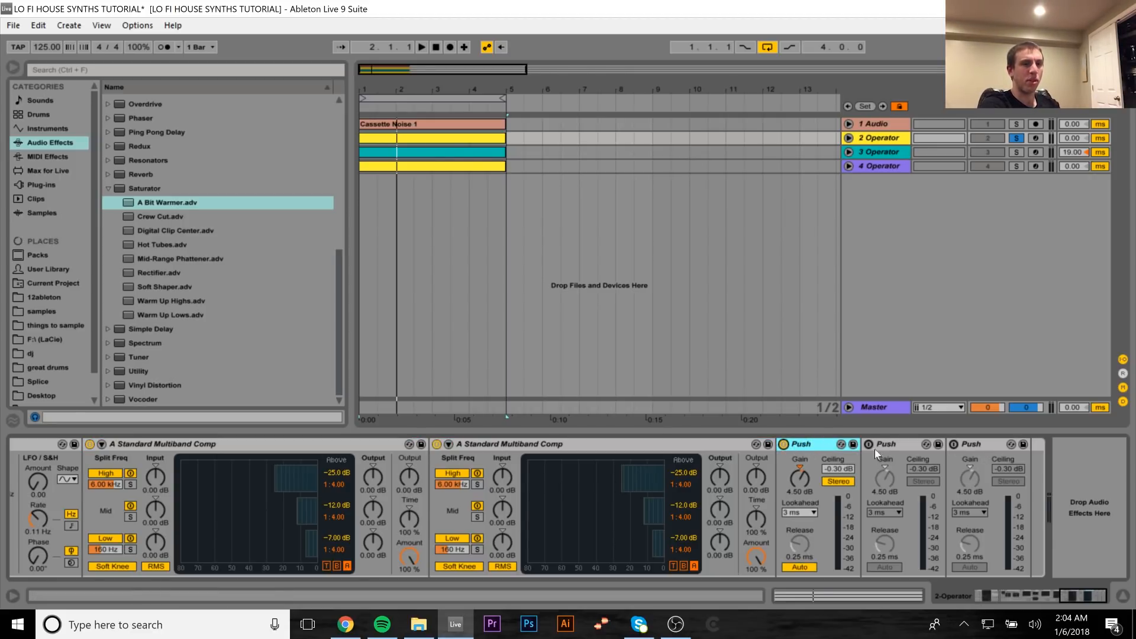
click(869, 444)
click(955, 445)
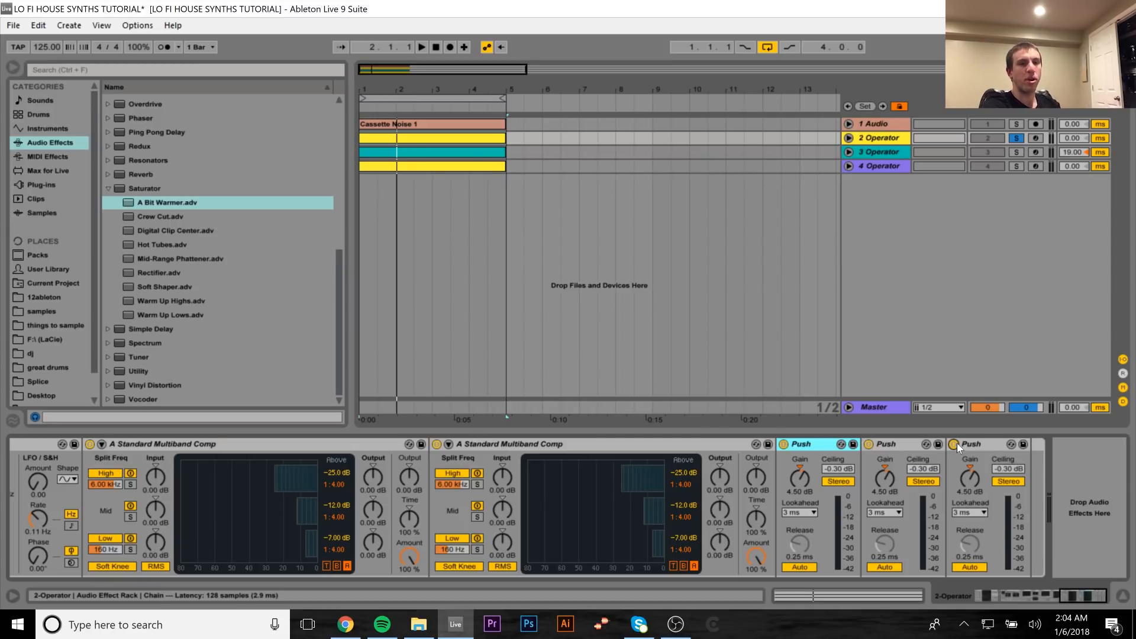
key(space)
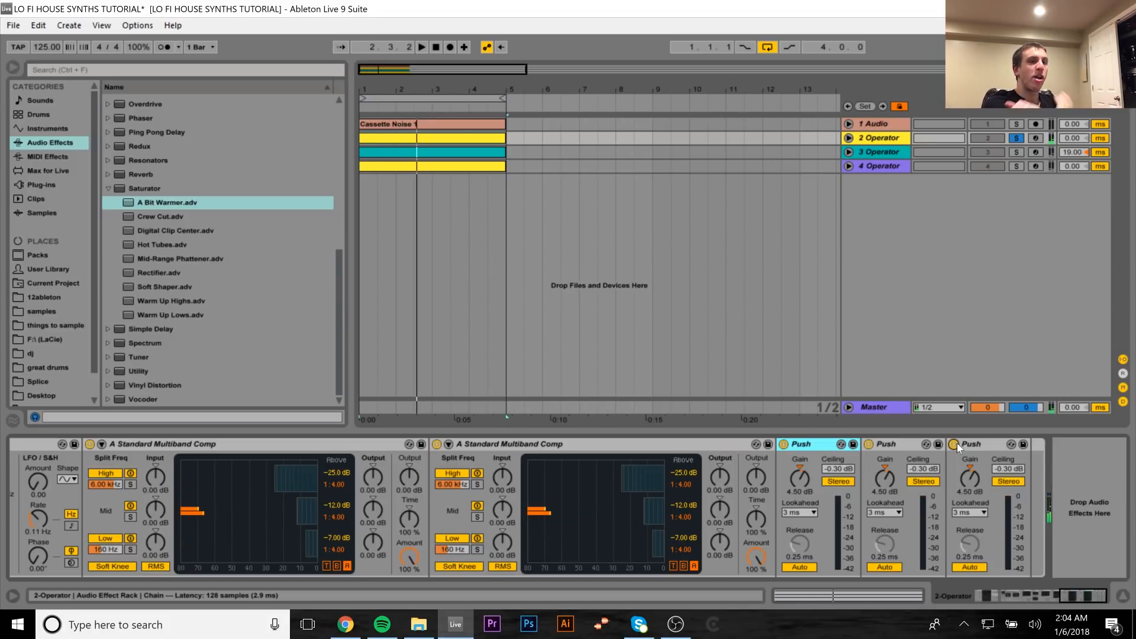
scroll(392, 553, up, 5)
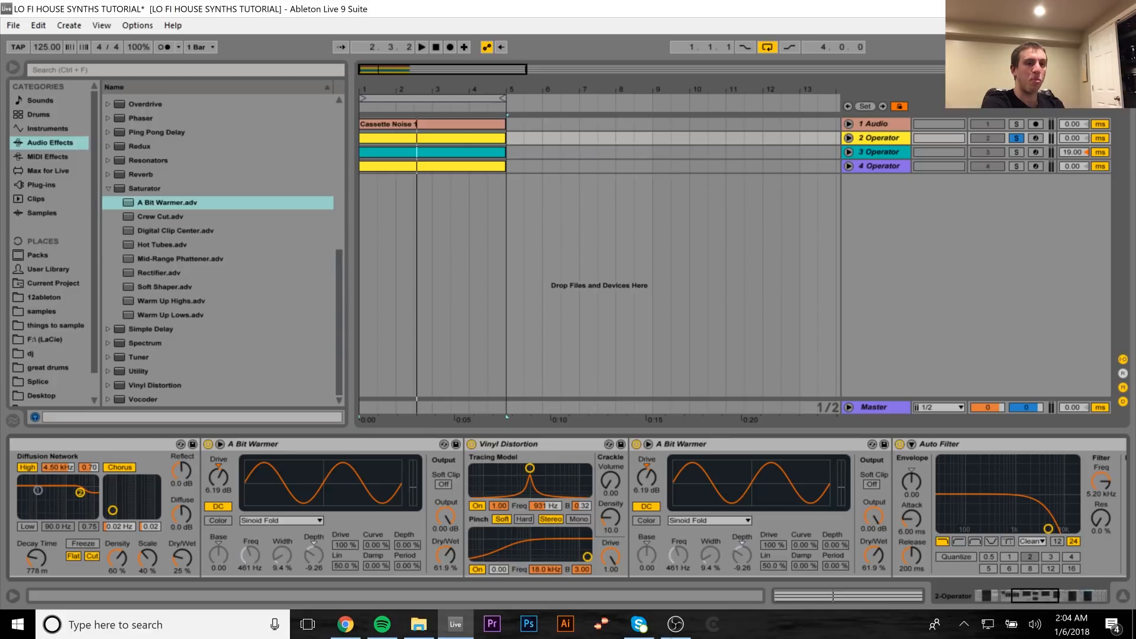
scroll(640, 524, up, 5)
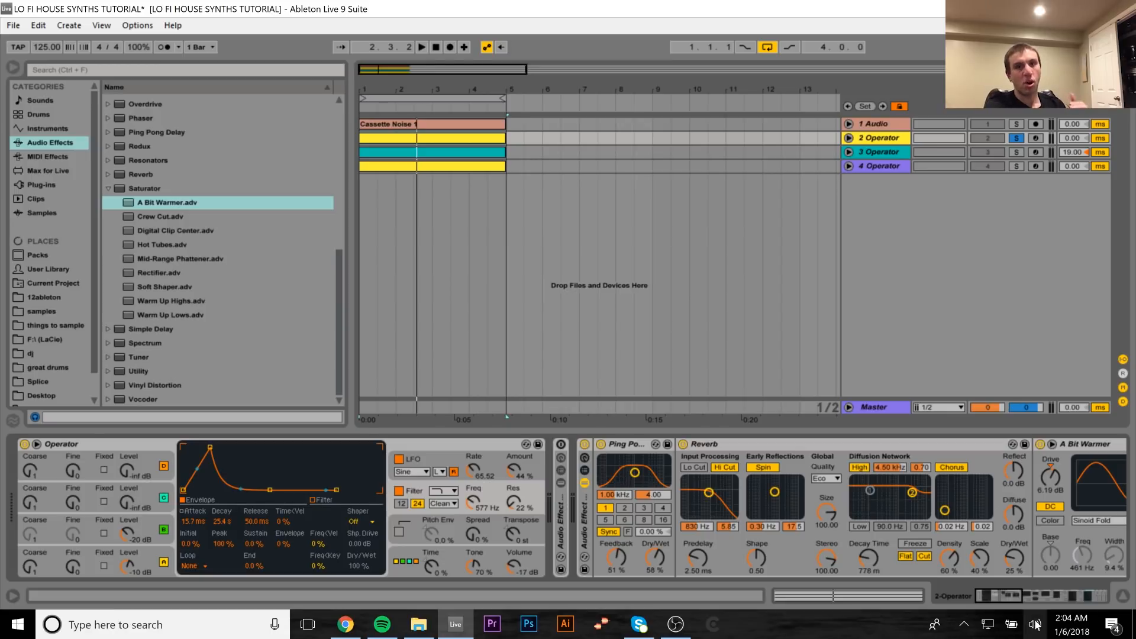
drag(1014, 596, 1103, 599)
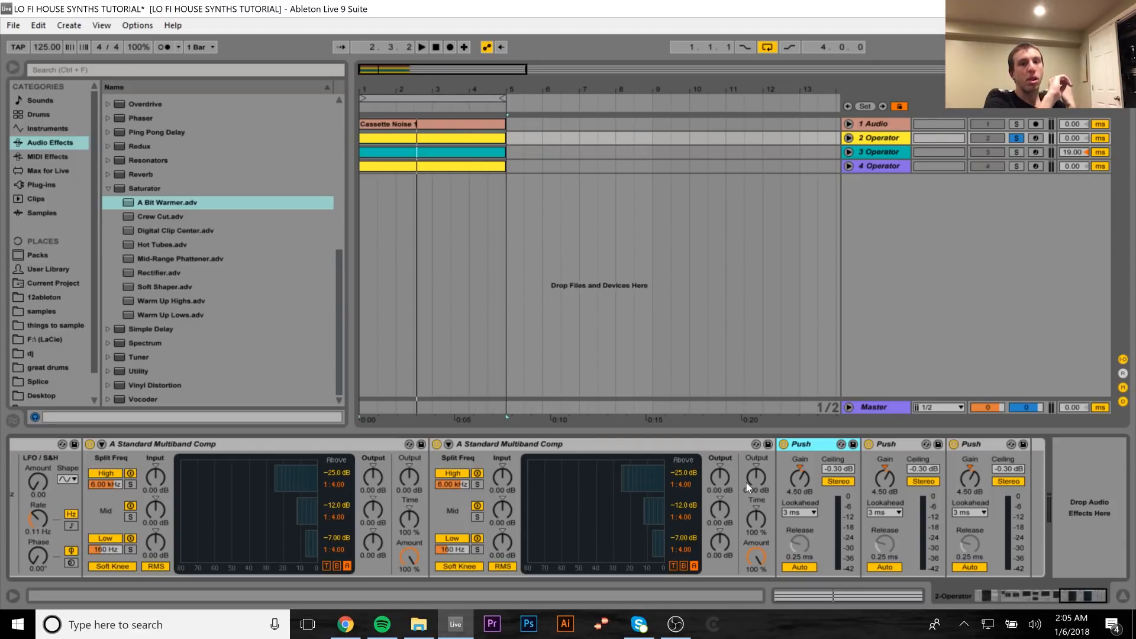
Step: Solo and select the 3 Operator track, play the loop, and turn off its first Audio Effect Rack
click(1016, 152)
click(884, 150)
key(space)
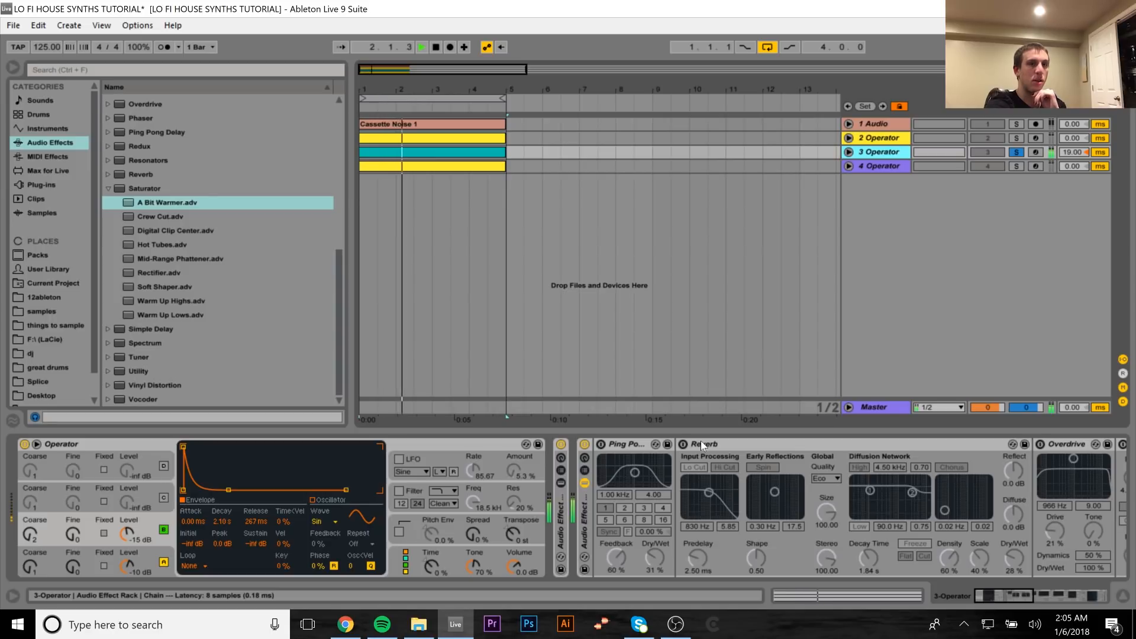
click(561, 444)
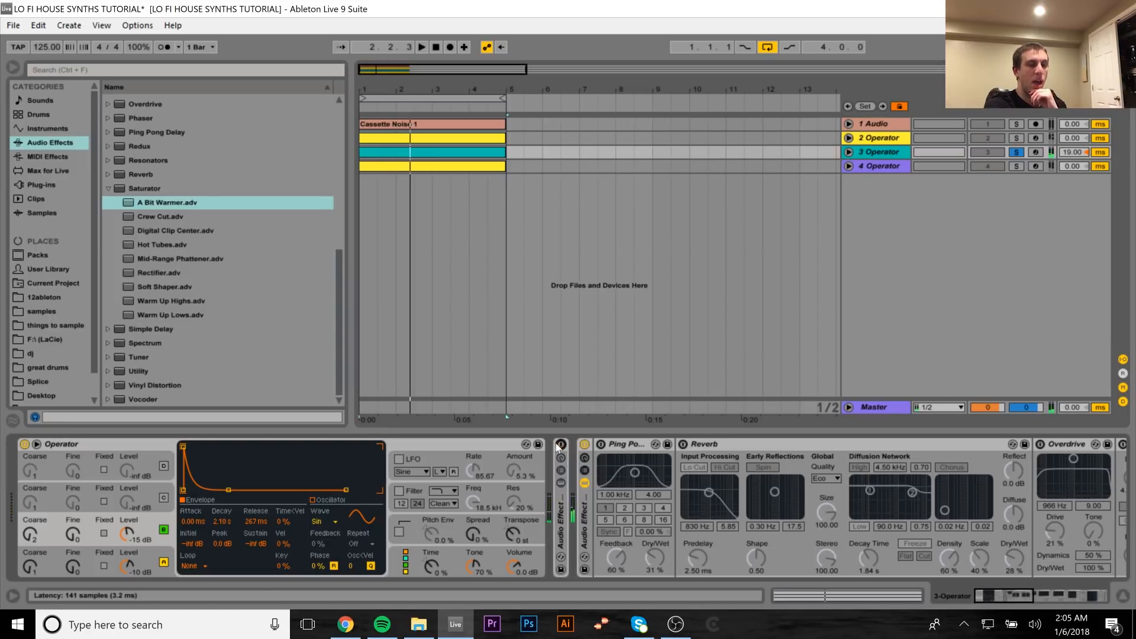
Step: Open the 3 Operator clip and highlight its melody notes phrase by phrase across the first two bars
double_click(429, 152)
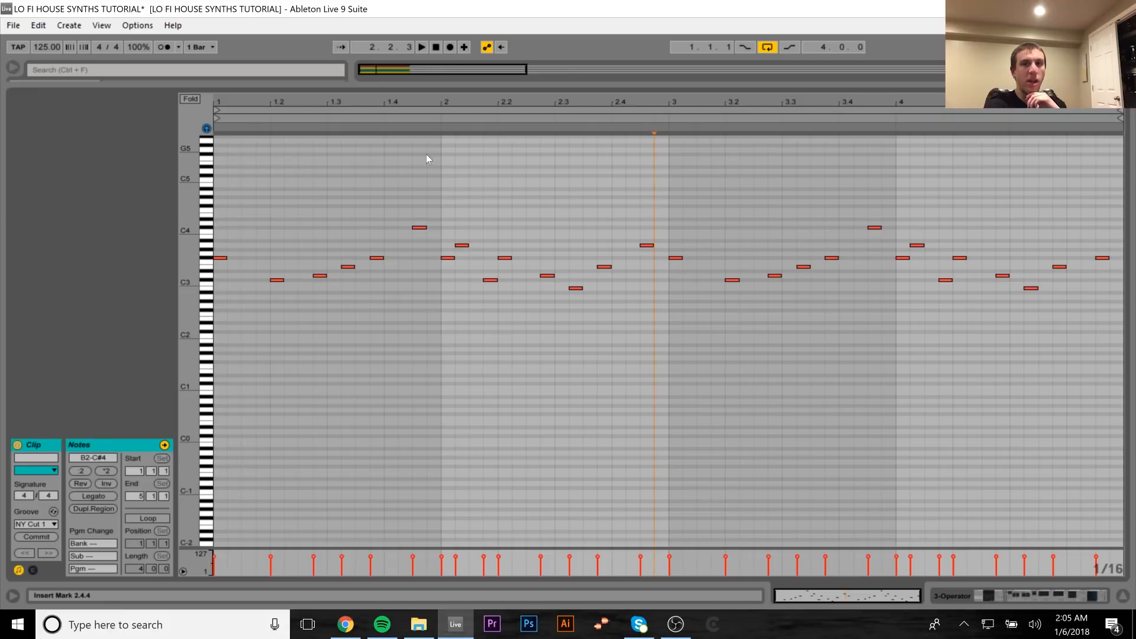
drag(232, 210, 403, 354)
drag(404, 323, 421, 172)
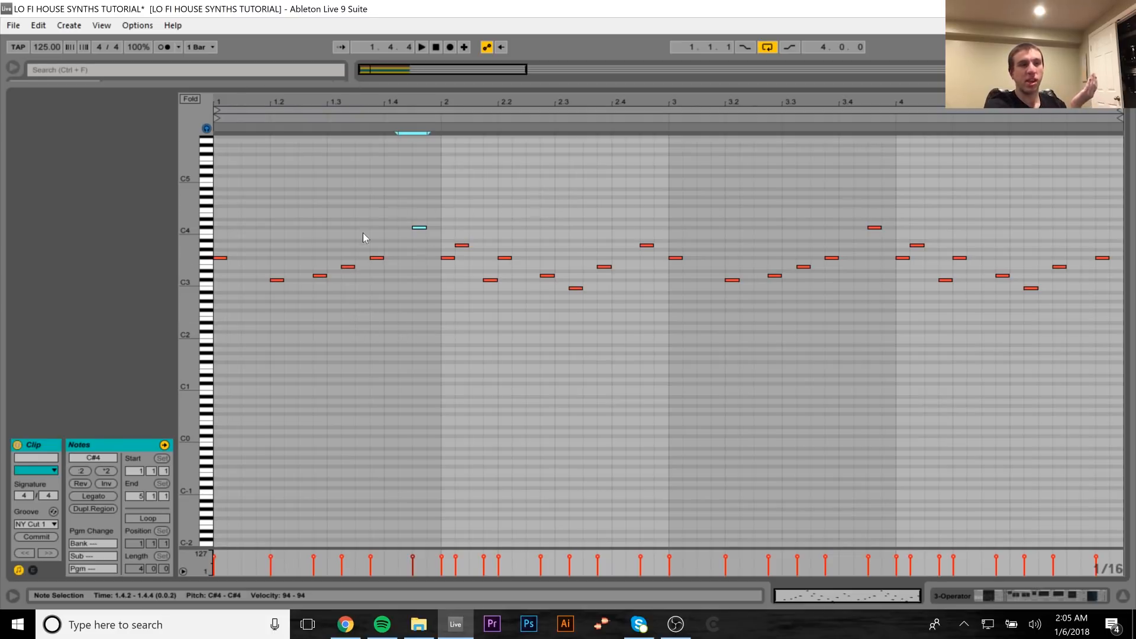
drag(216, 374, 663, 163)
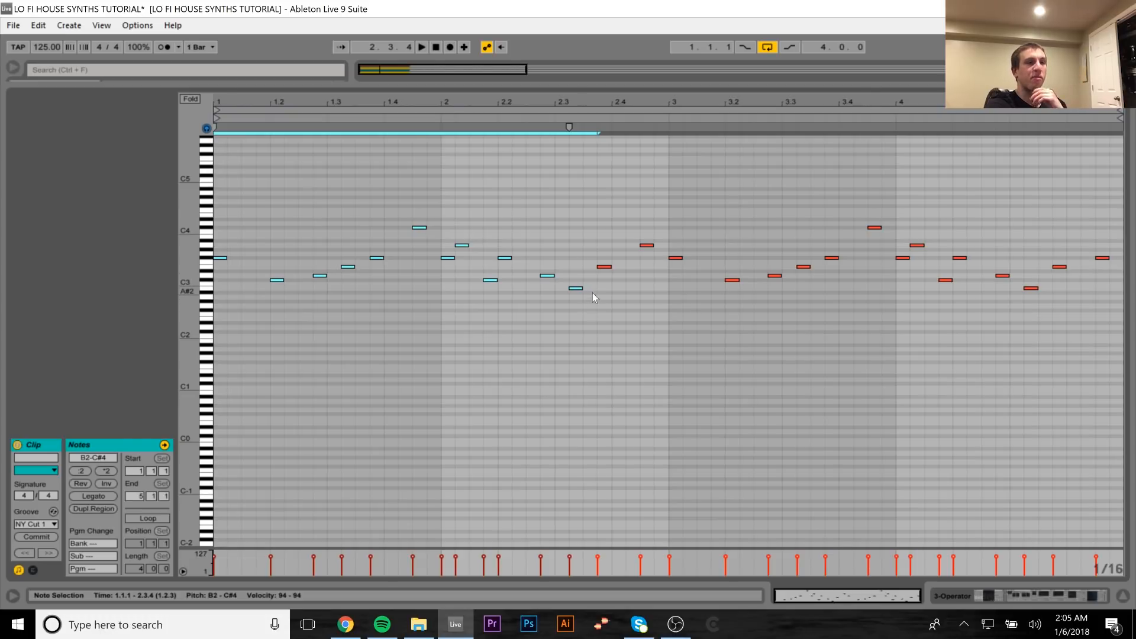
drag(595, 296, 661, 202)
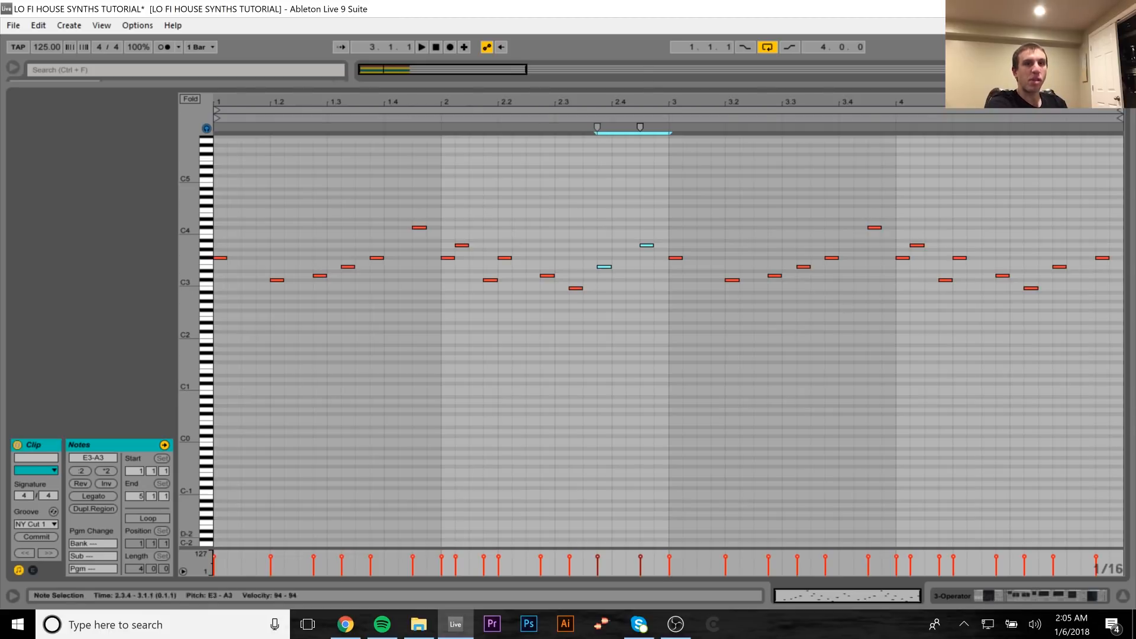
Step: Check the groove choice of the 3 Operator clip and return to the track's devices
click(998, 596)
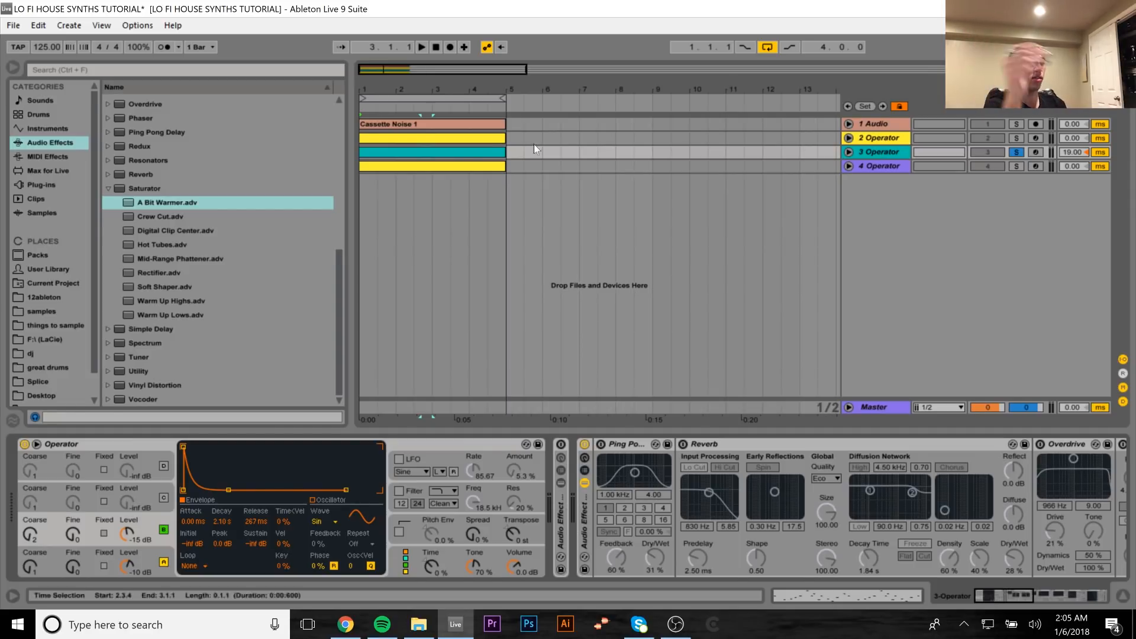
double_click(378, 151)
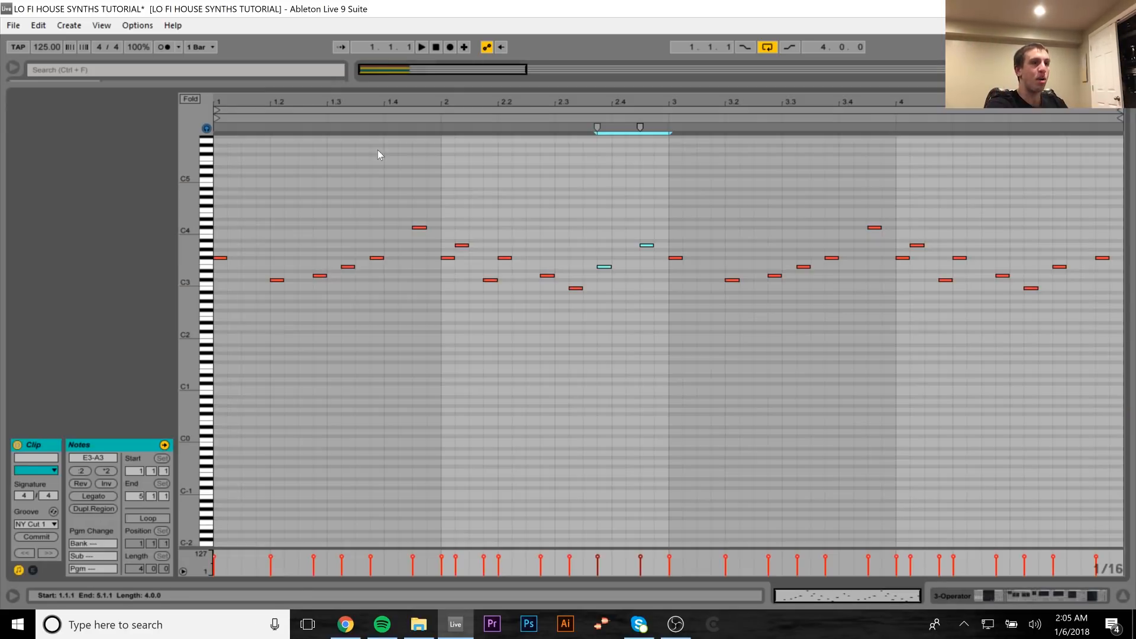
click(32, 525)
click(33, 526)
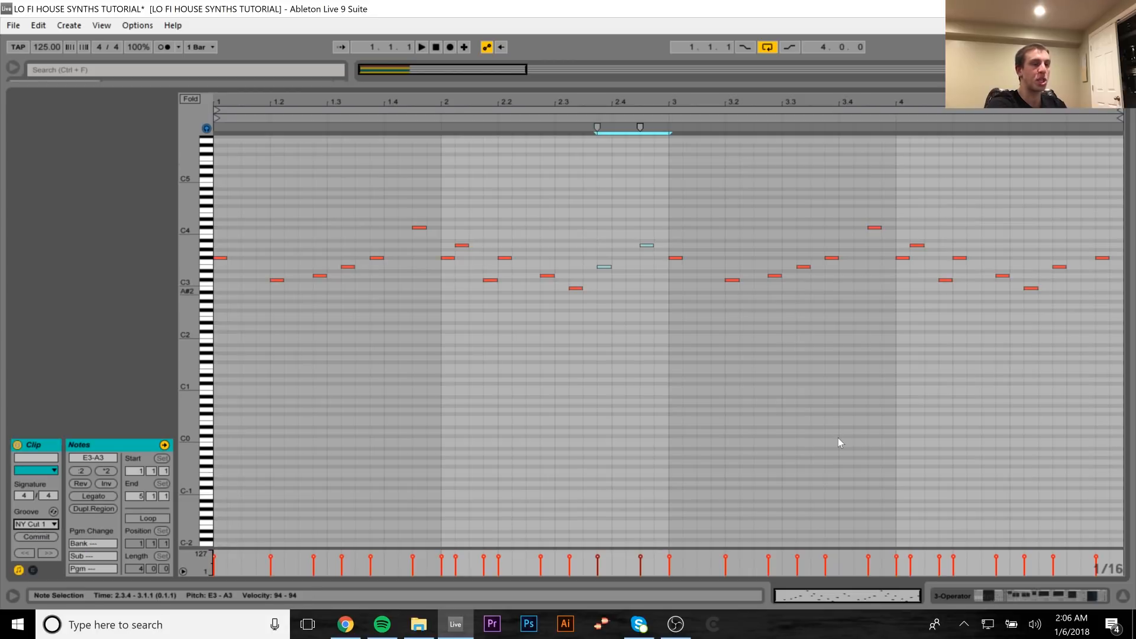
click(1091, 596)
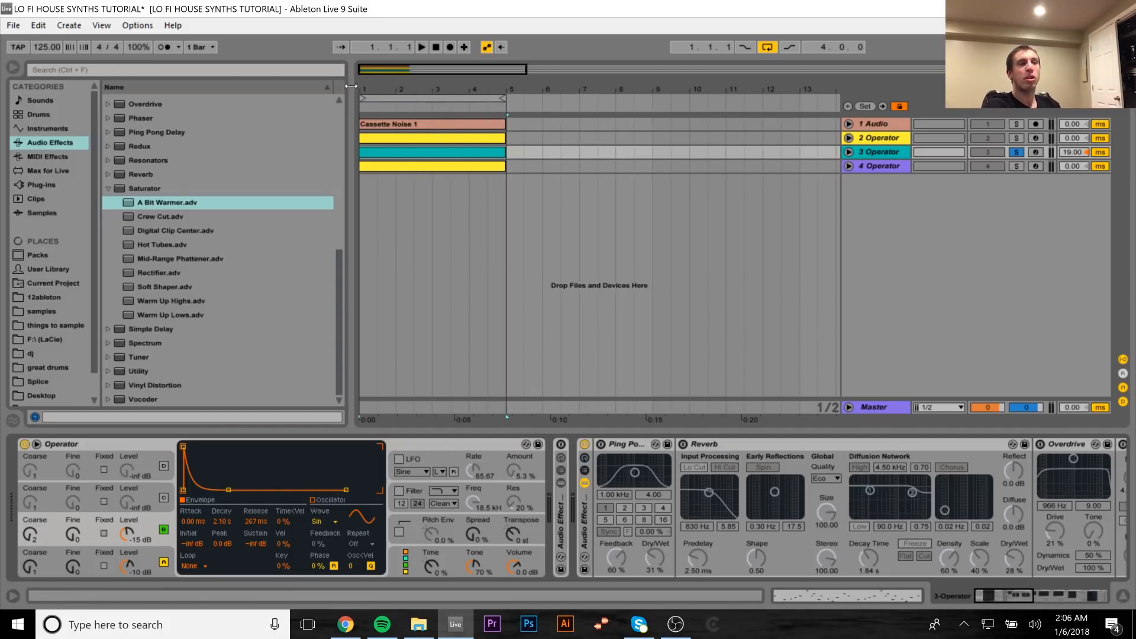
Step: Try shifting the 3 Operator clip slightly later than the start of bar 1, and undo the move
drag(360, 89, 360, 195)
drag(364, 84, 364, 112)
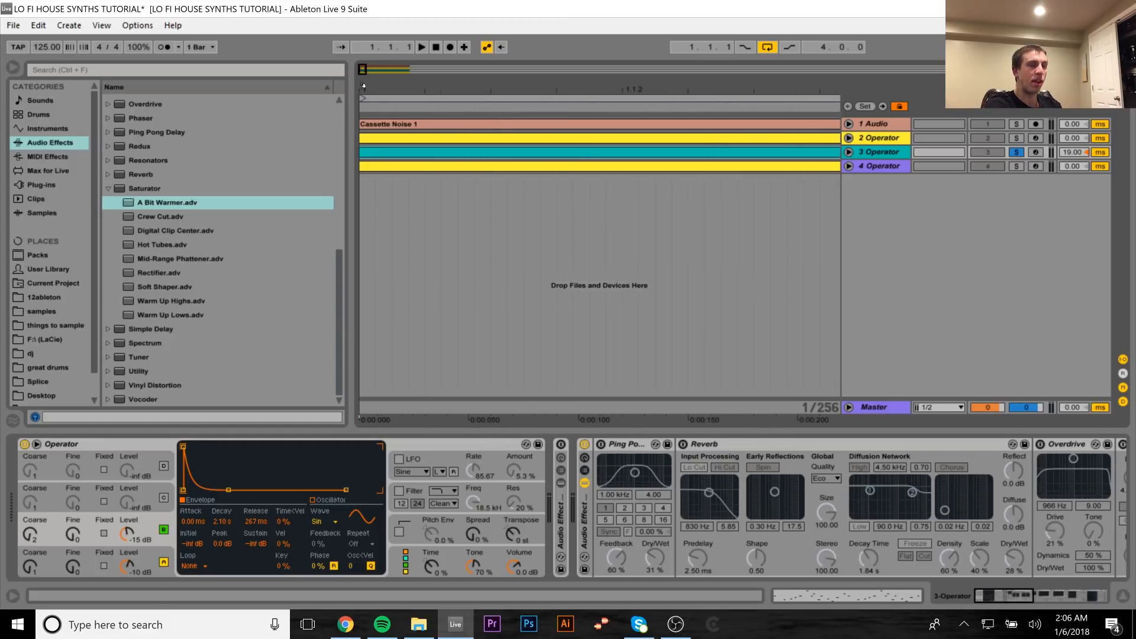
drag(378, 155, 436, 158)
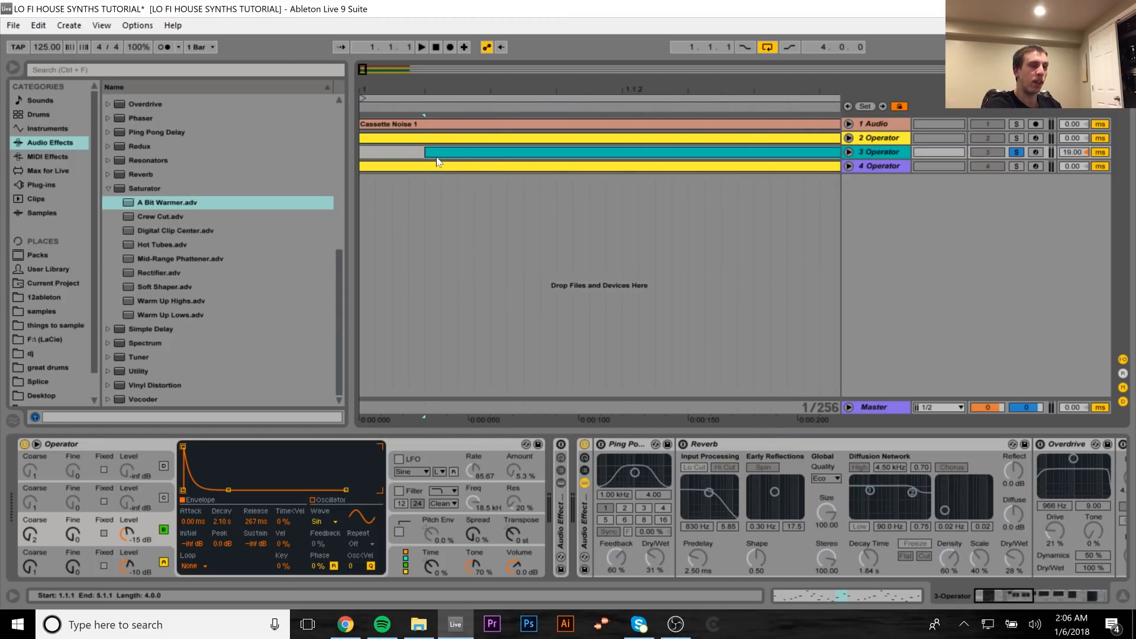
key(ctrl+z)
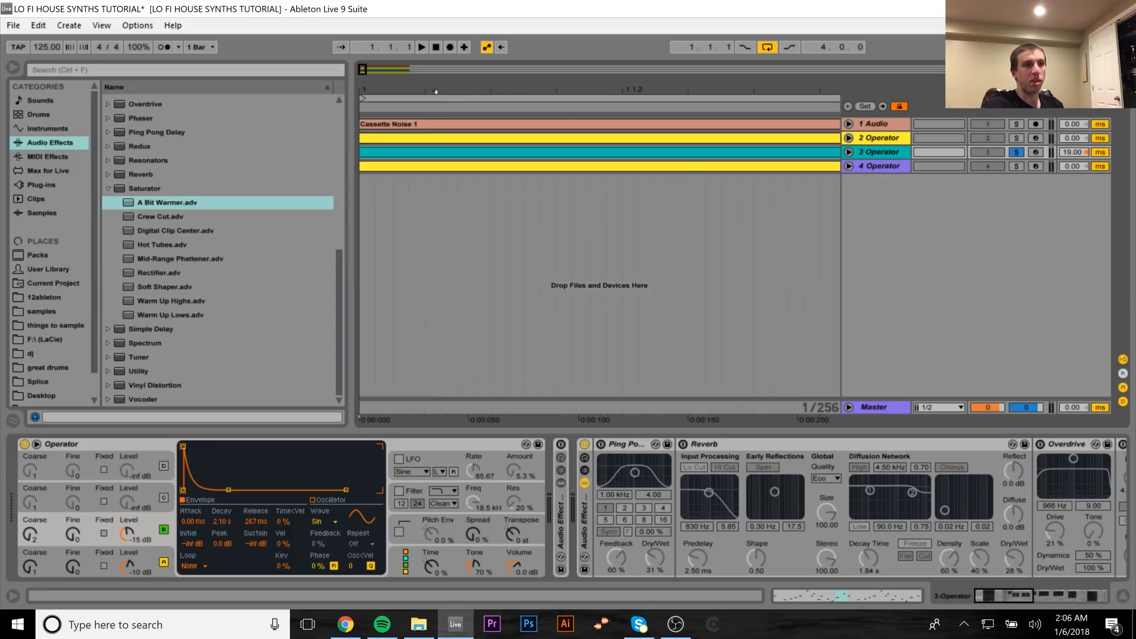
drag(432, 90, 365, 54)
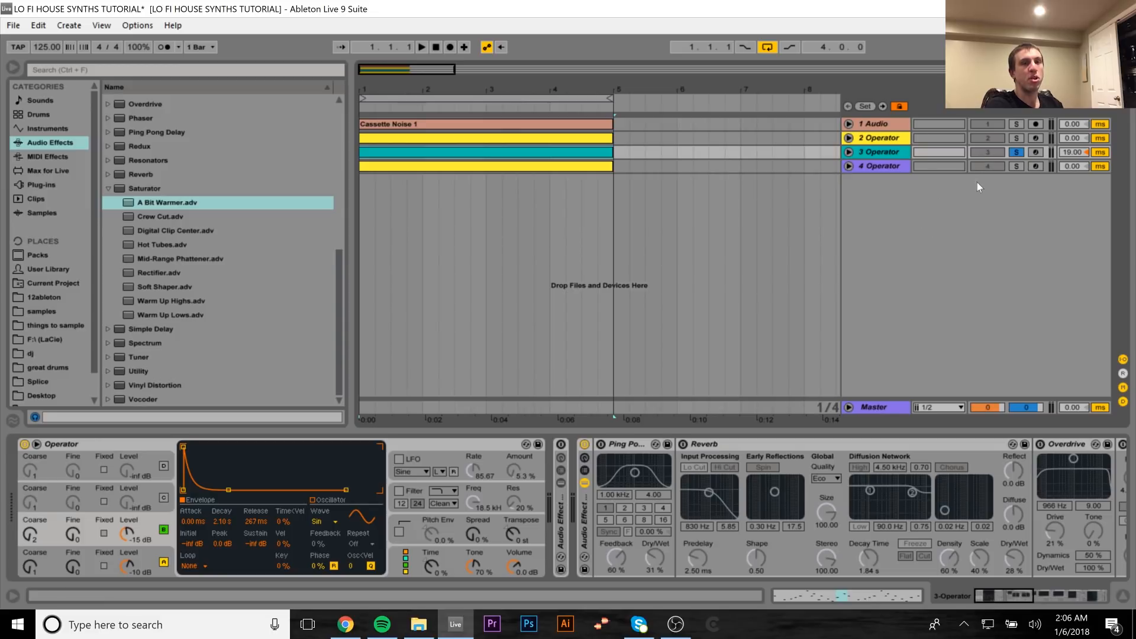
Step: Play the loop with 4 Operator soloed alongside 3 Operator, and remove the extra solo
ctrl+click(1017, 166)
key(space)
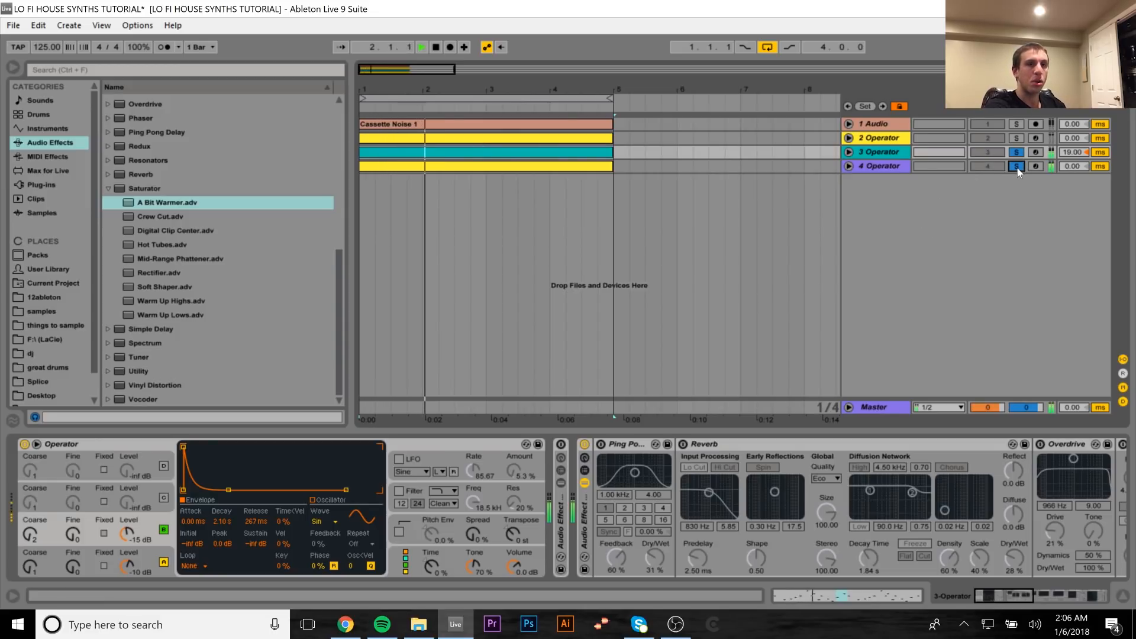
key(space)
click(1017, 167)
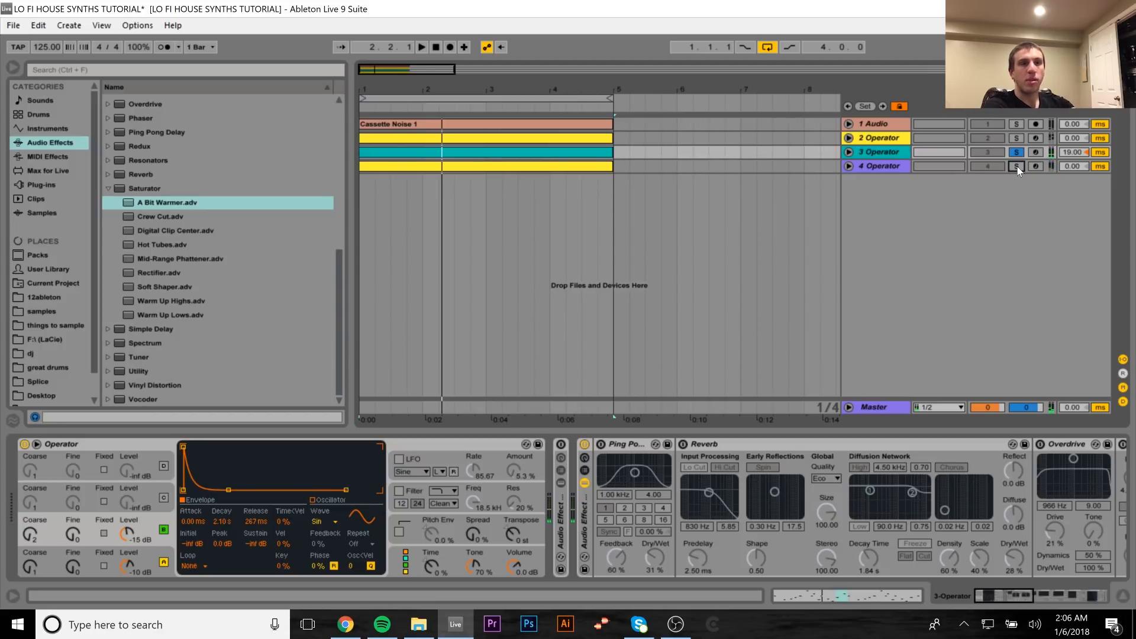
Step: Inspect the LFO settings and the global settings of Operator on the 3 Operator track, leaving the LFO off
click(887, 150)
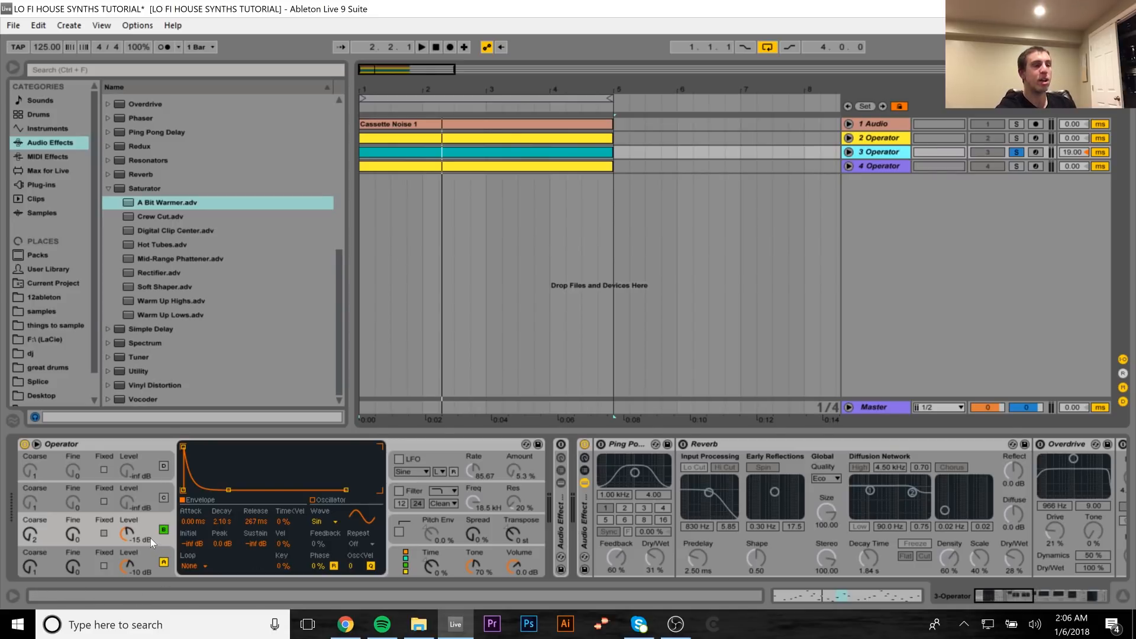
click(399, 459)
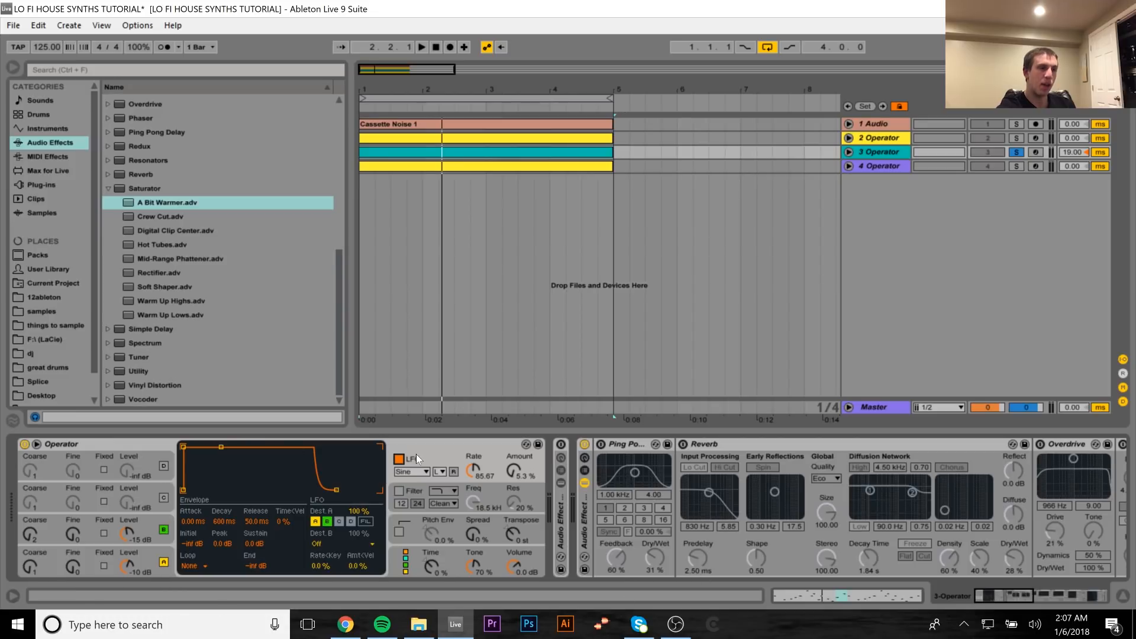
click(399, 459)
click(408, 562)
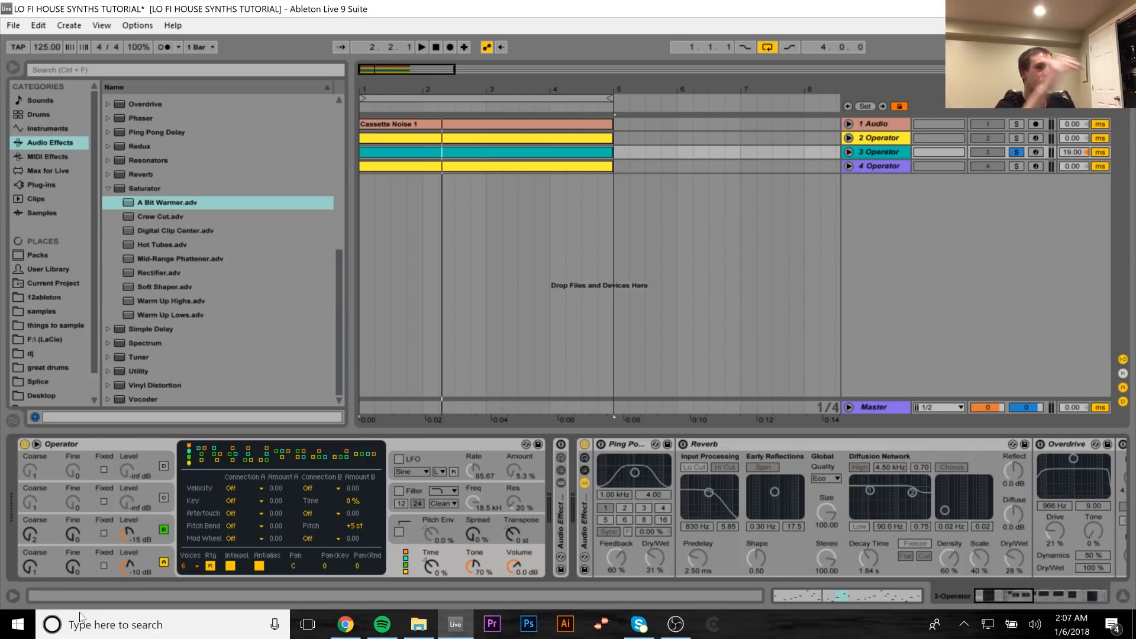
Step: Turn off oscillator B in Operator, display oscillator A's envelope, and play the loop with oscillator A alone
click(164, 530)
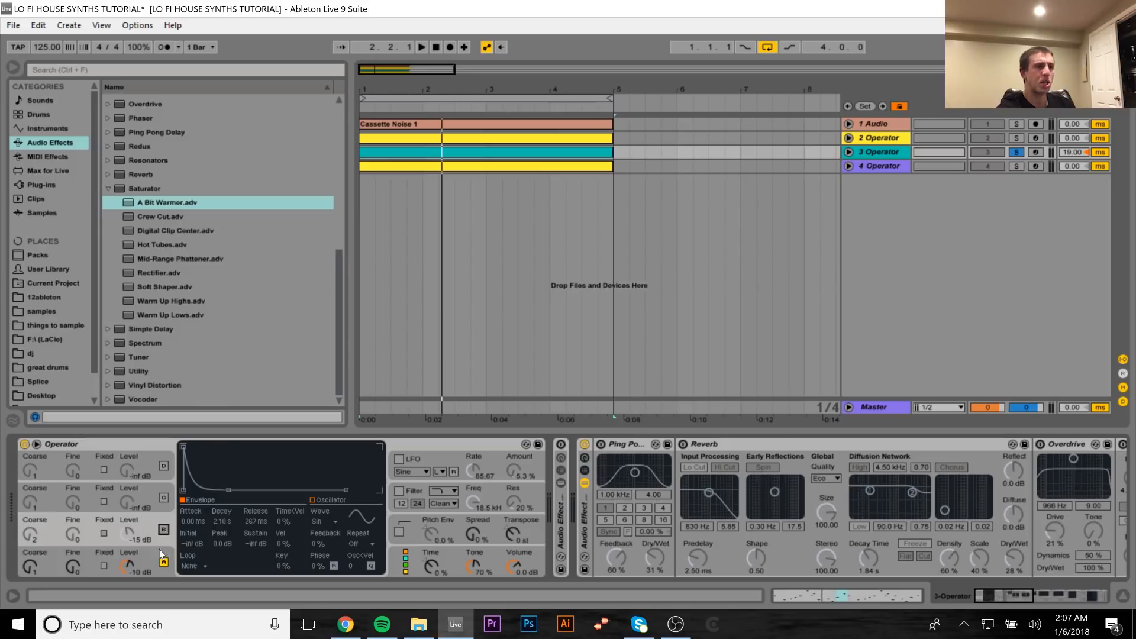
click(160, 550)
key(space)
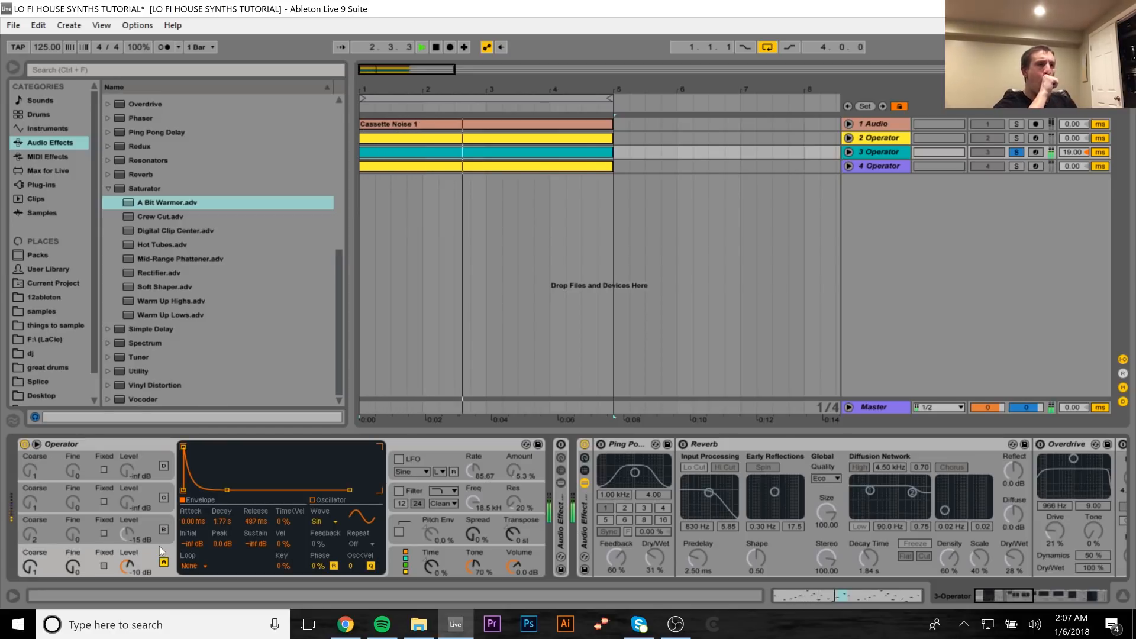
key(space)
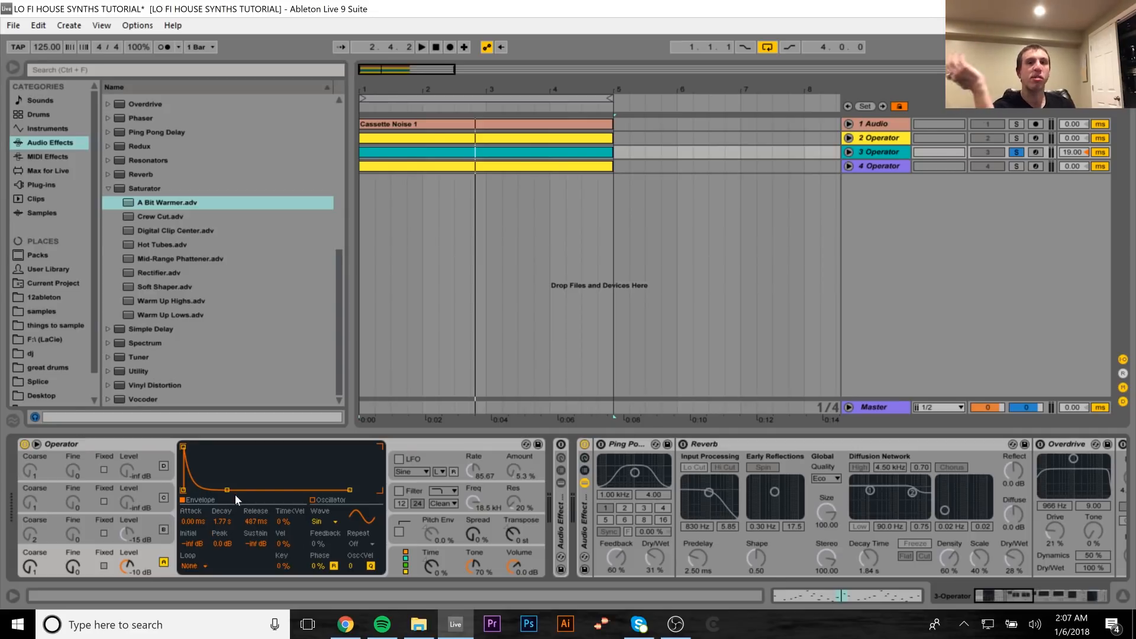
Step: Try oscillator A's envelope with its sustain raised to 0.0 dB while playing the loop, and undo the change
key(space)
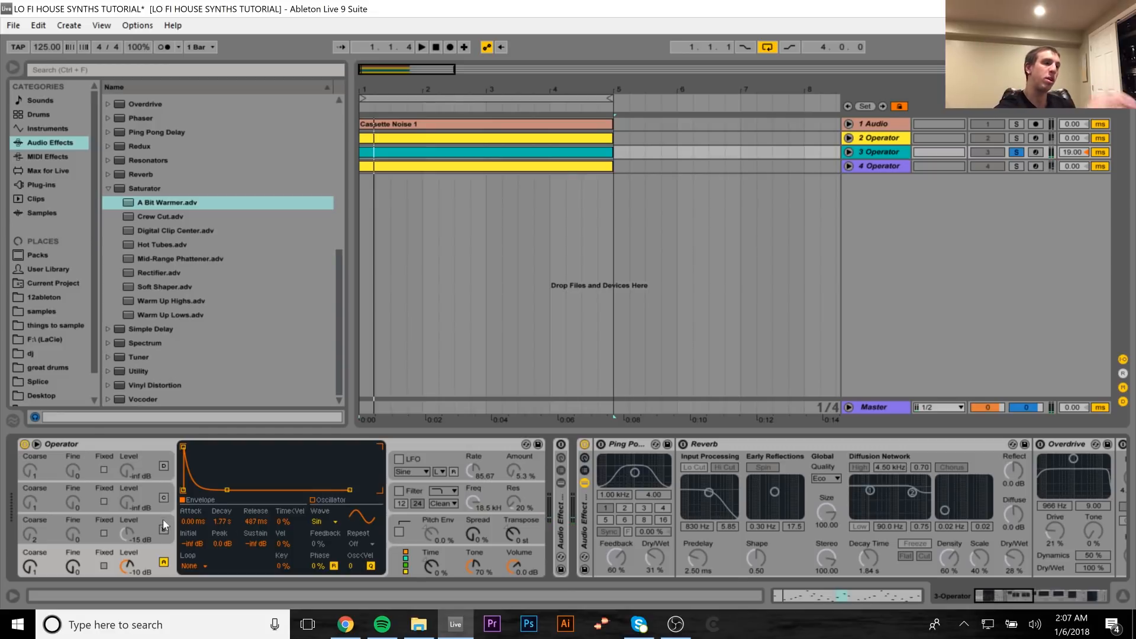
drag(256, 544, 253, 500)
key(space)
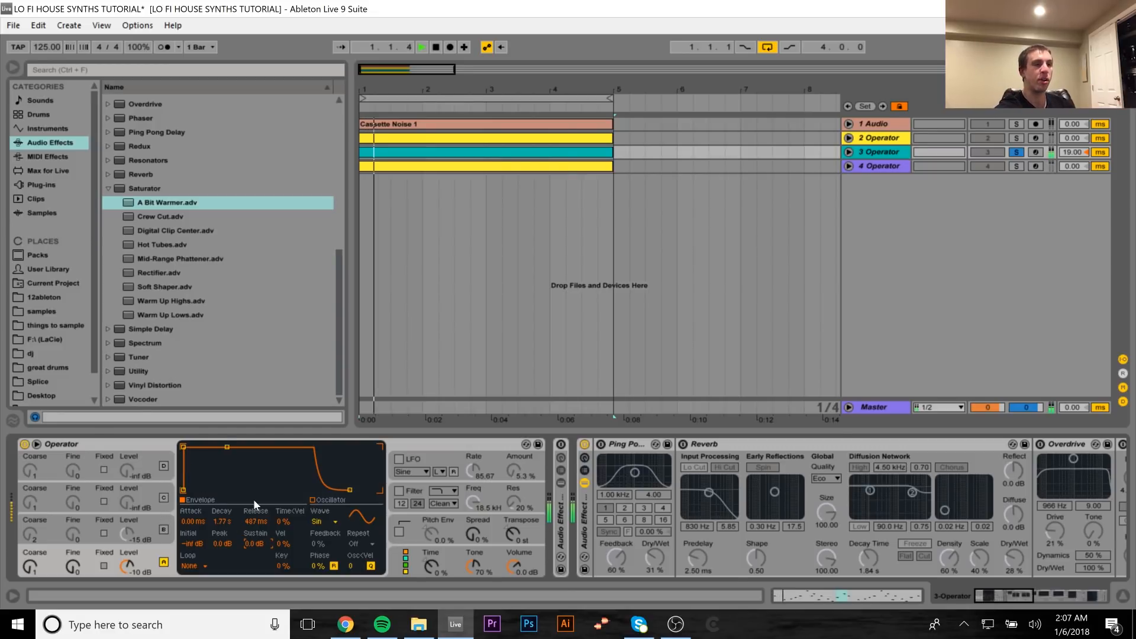
key(ctrl+z)
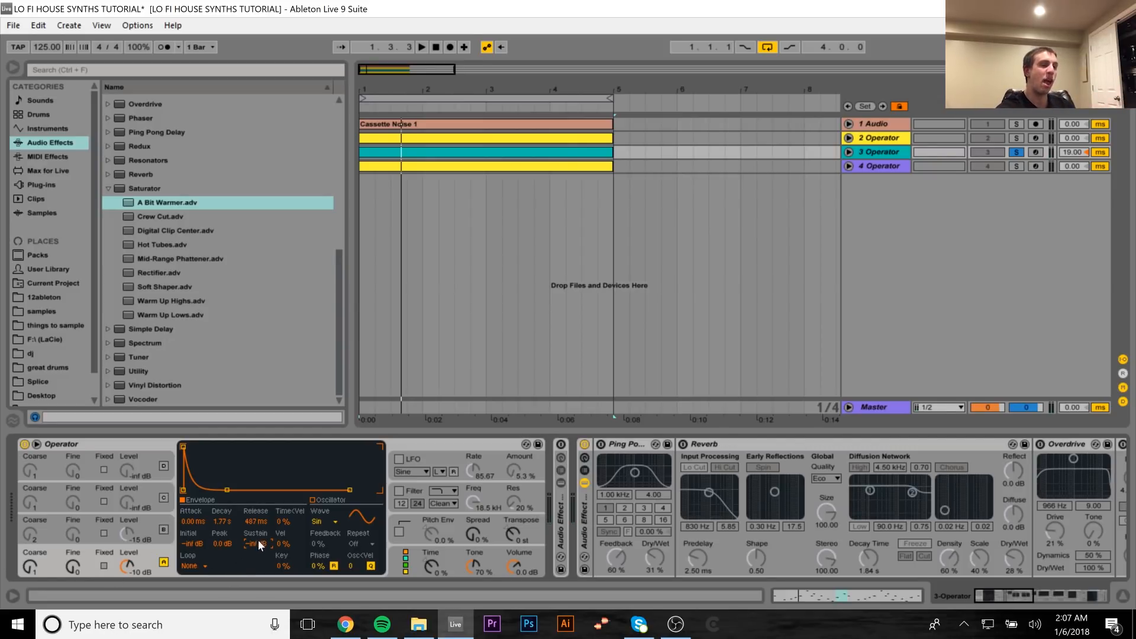
Step: Turn oscillator B back on in Operator, display its envelope, and play the loop with oscillators A and B together
click(151, 518)
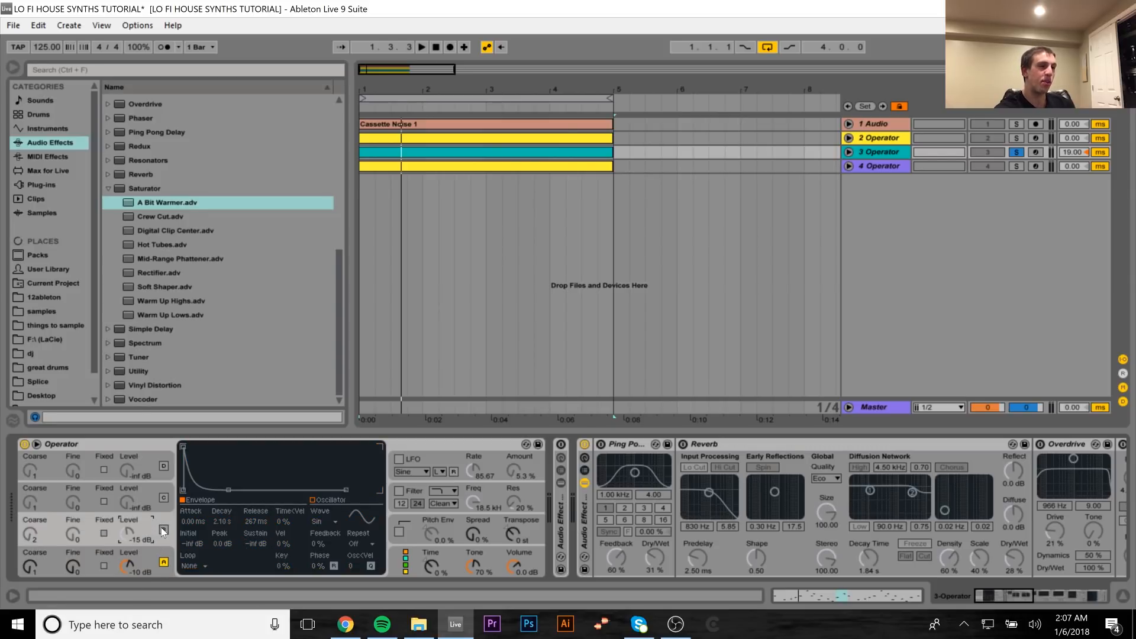
click(163, 528)
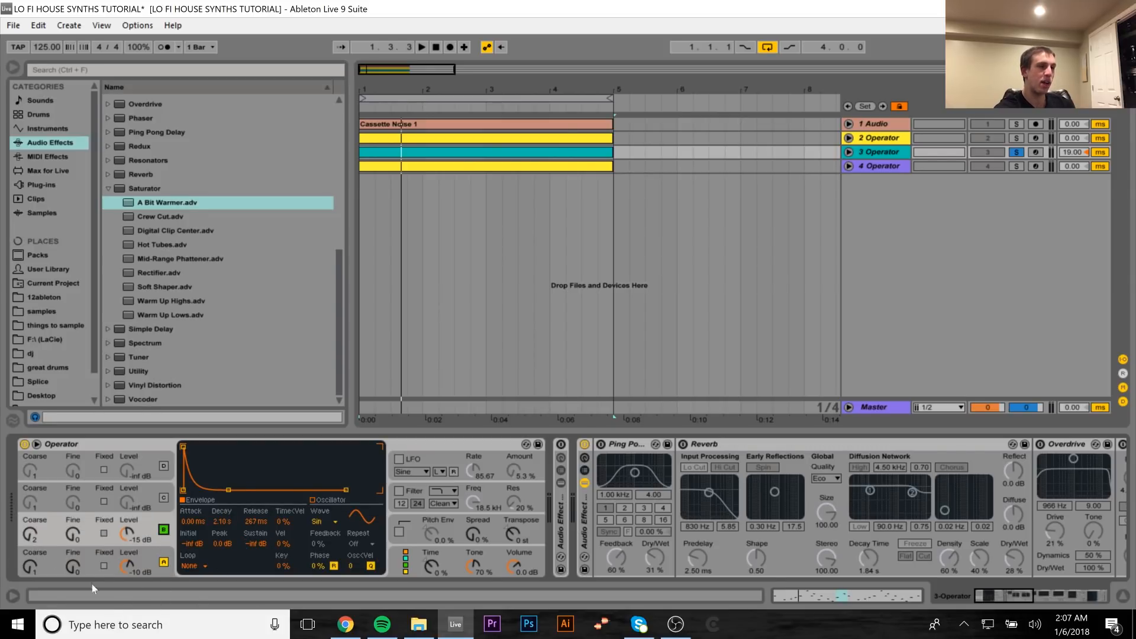
click(166, 554)
click(154, 516)
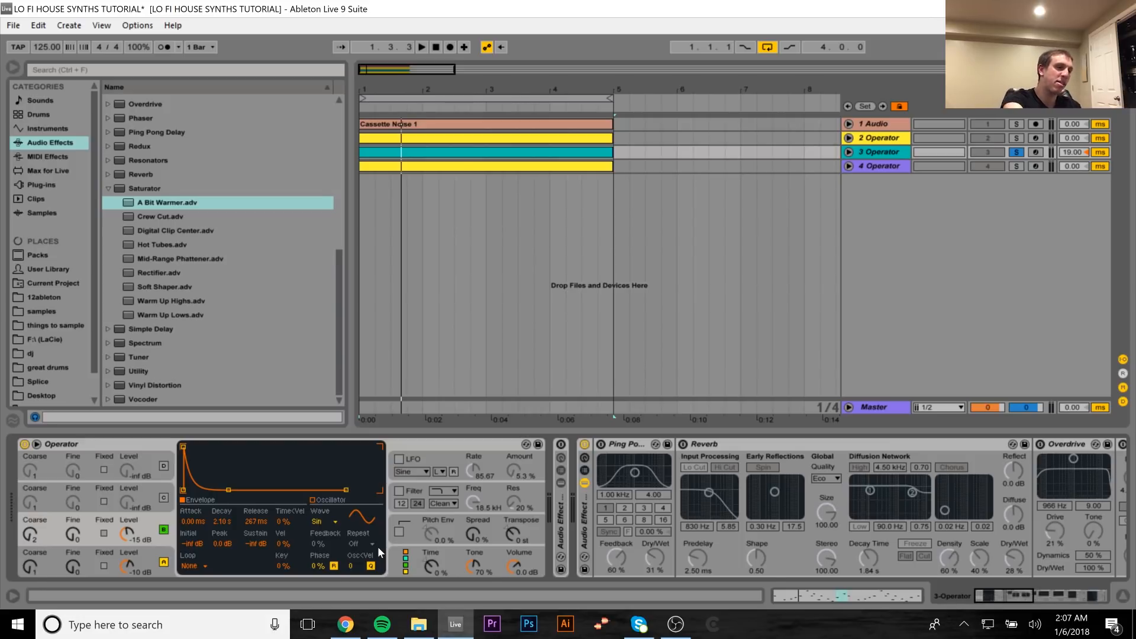
key(space)
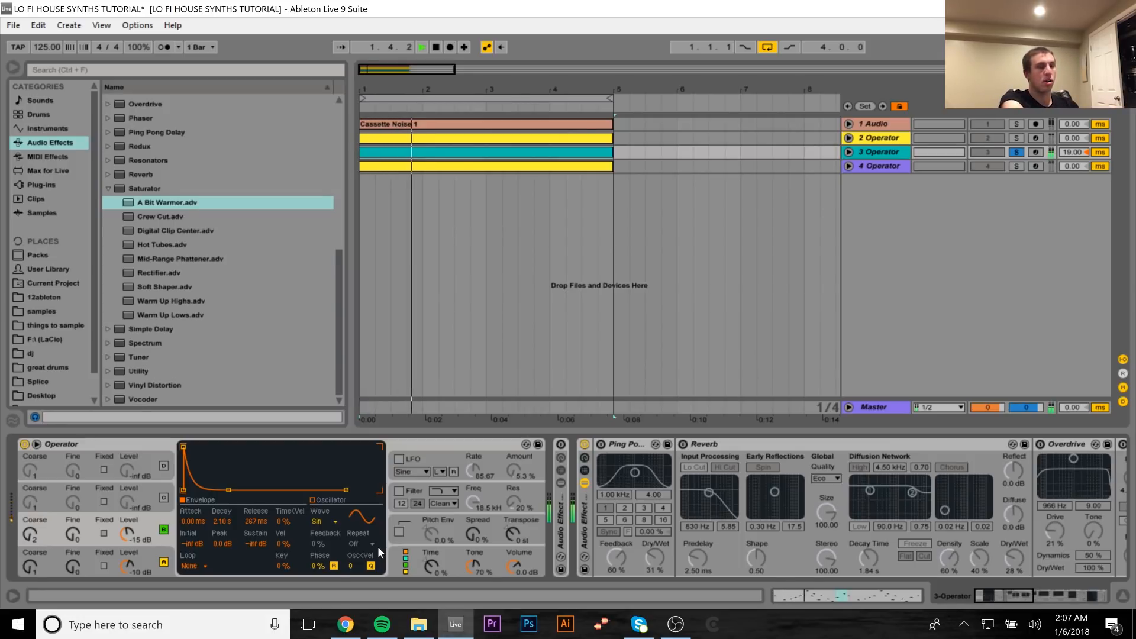
key(space)
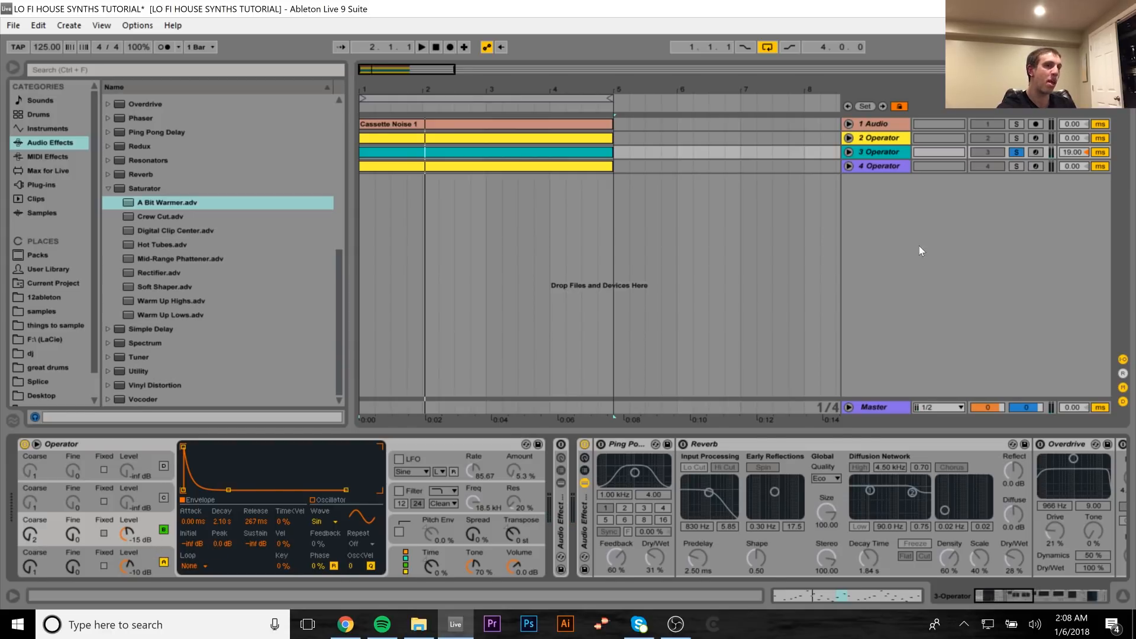
Step: Arm the 3 Operator track for recording and disarm it again
click(1035, 153)
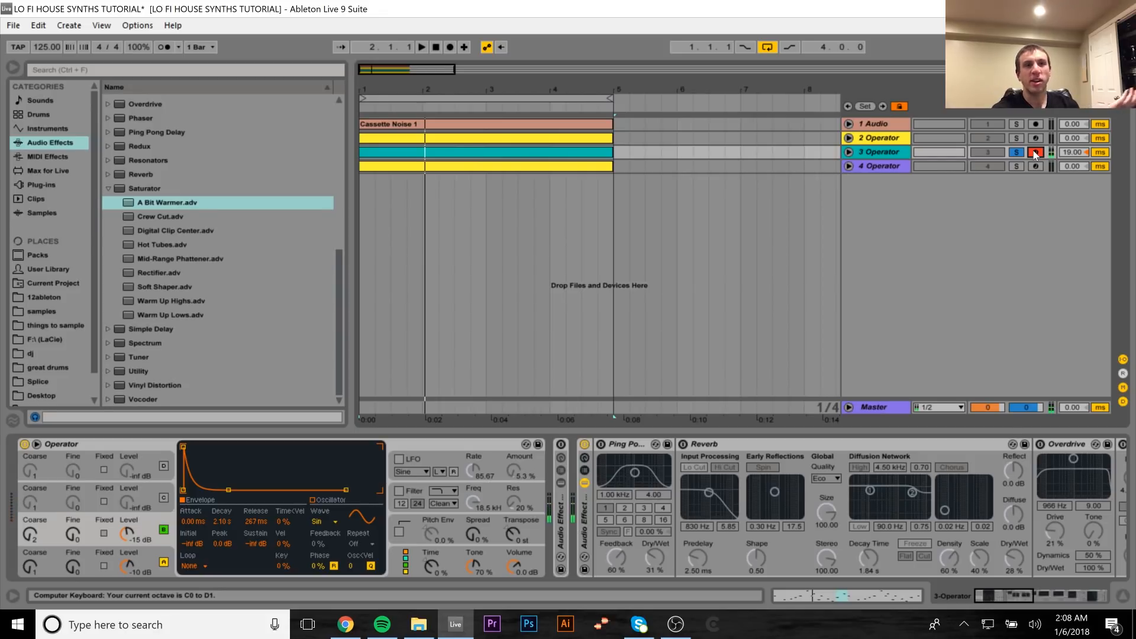
click(1035, 153)
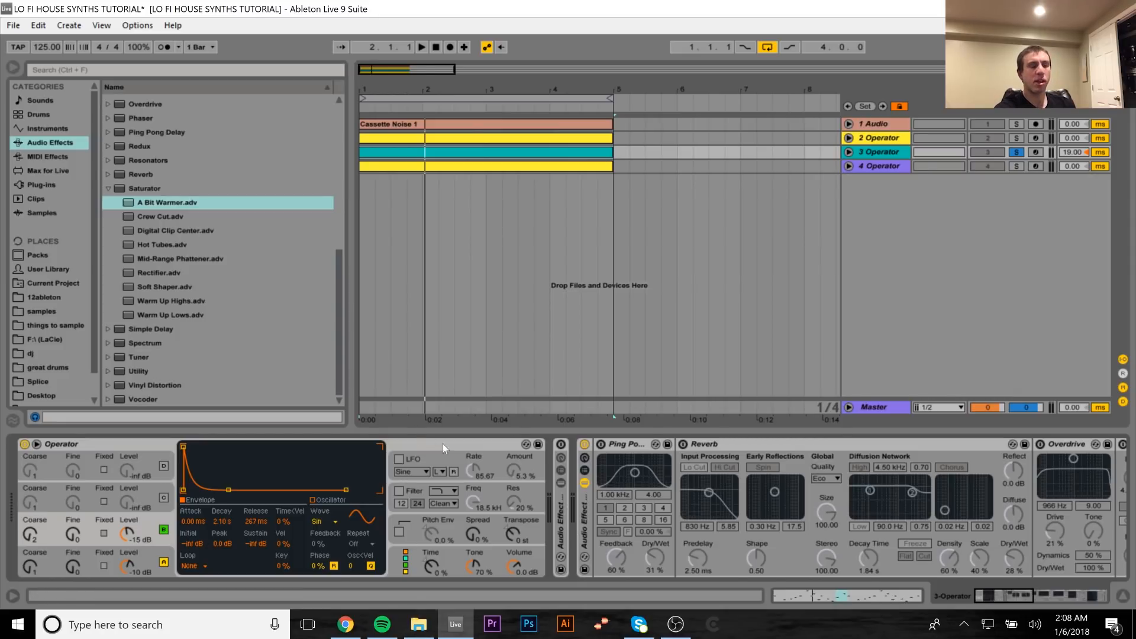
Step: Turn on Operator's LFO, keep its rate range at Low, and play the loop with the modulation
click(400, 459)
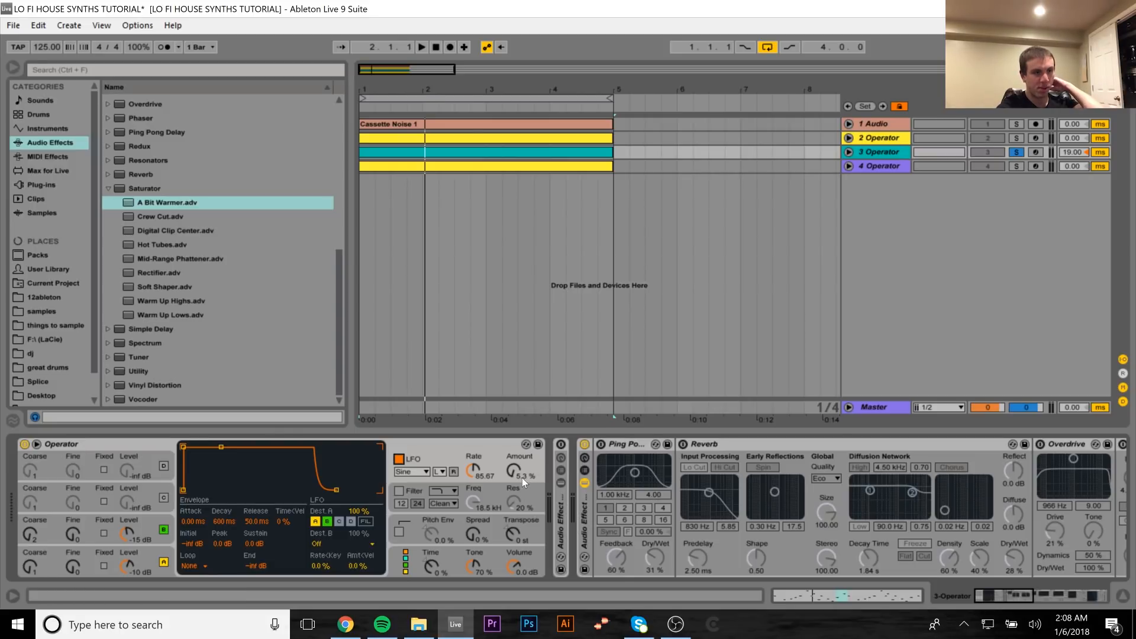
click(441, 467)
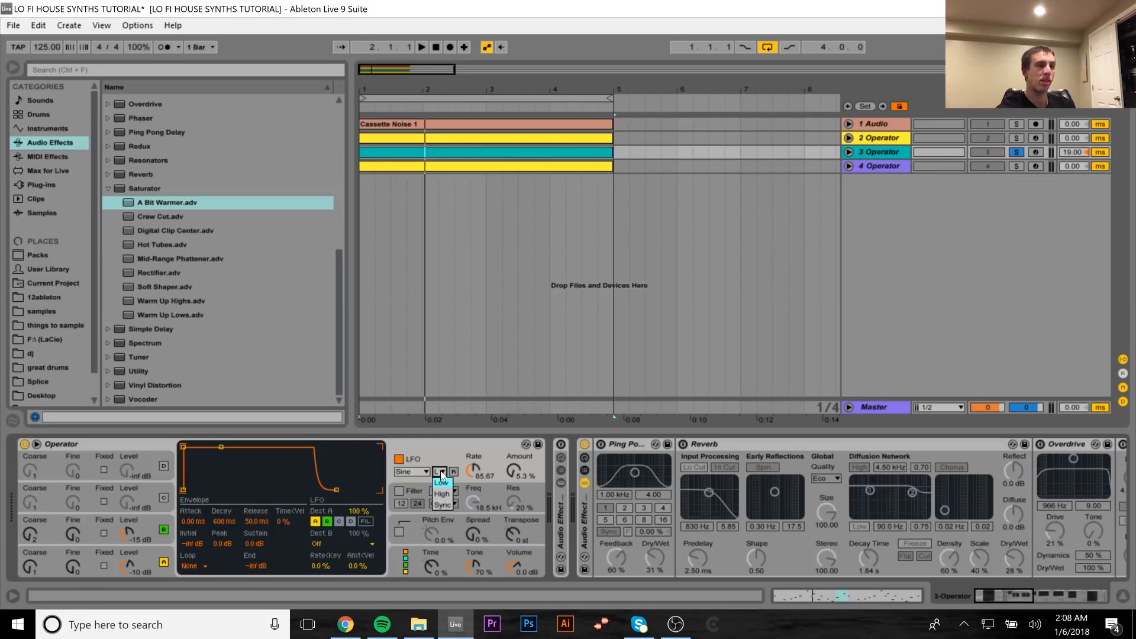
click(454, 464)
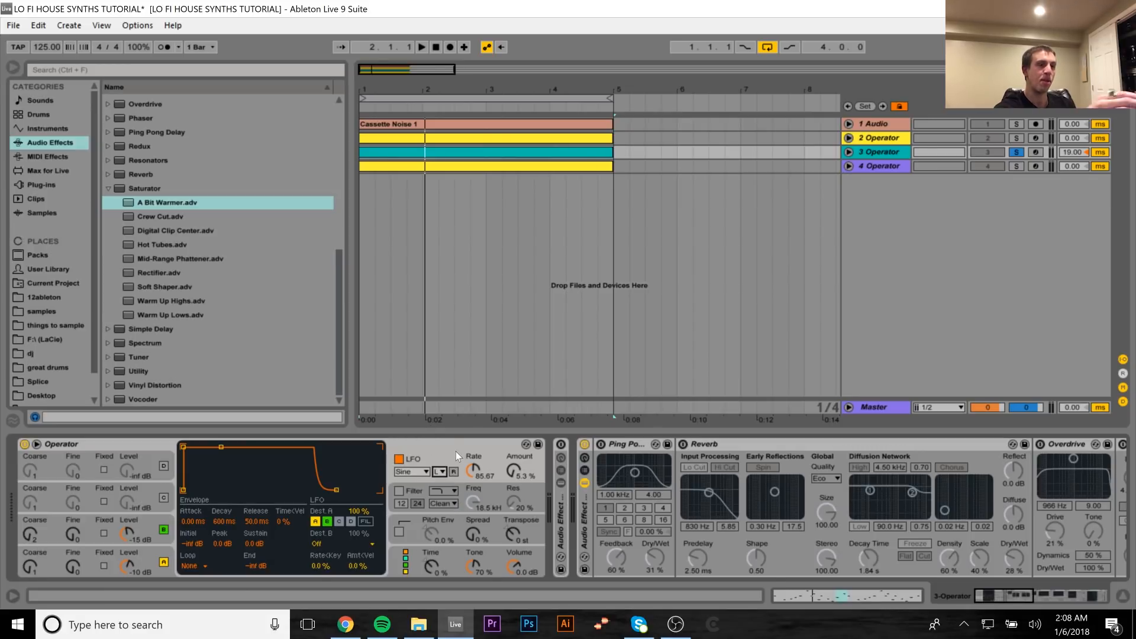
key(space)
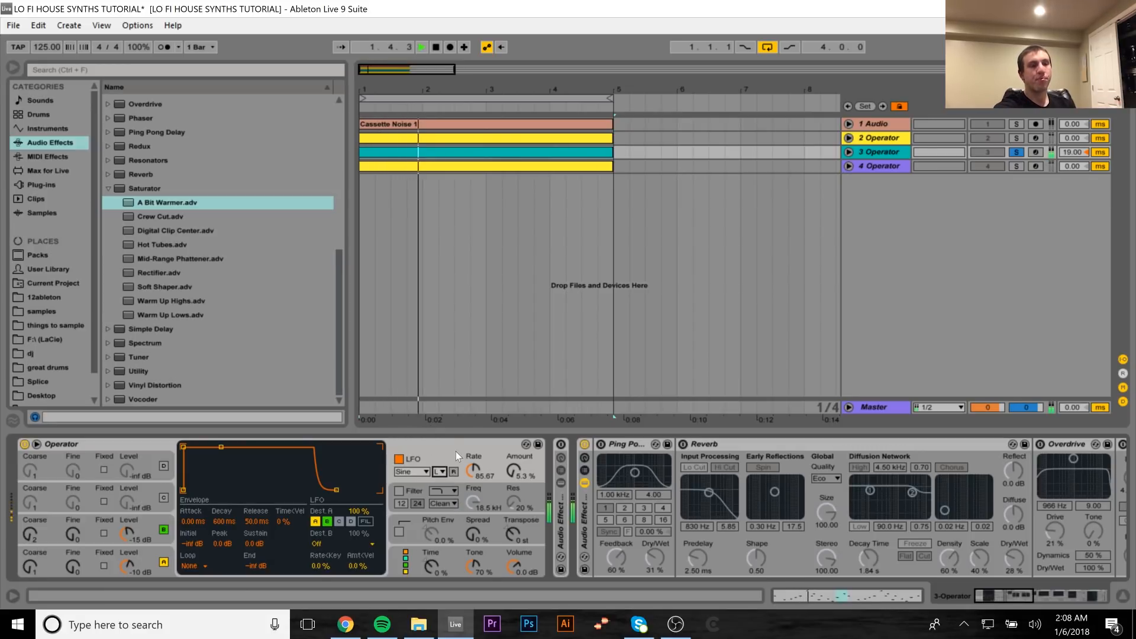
key(space)
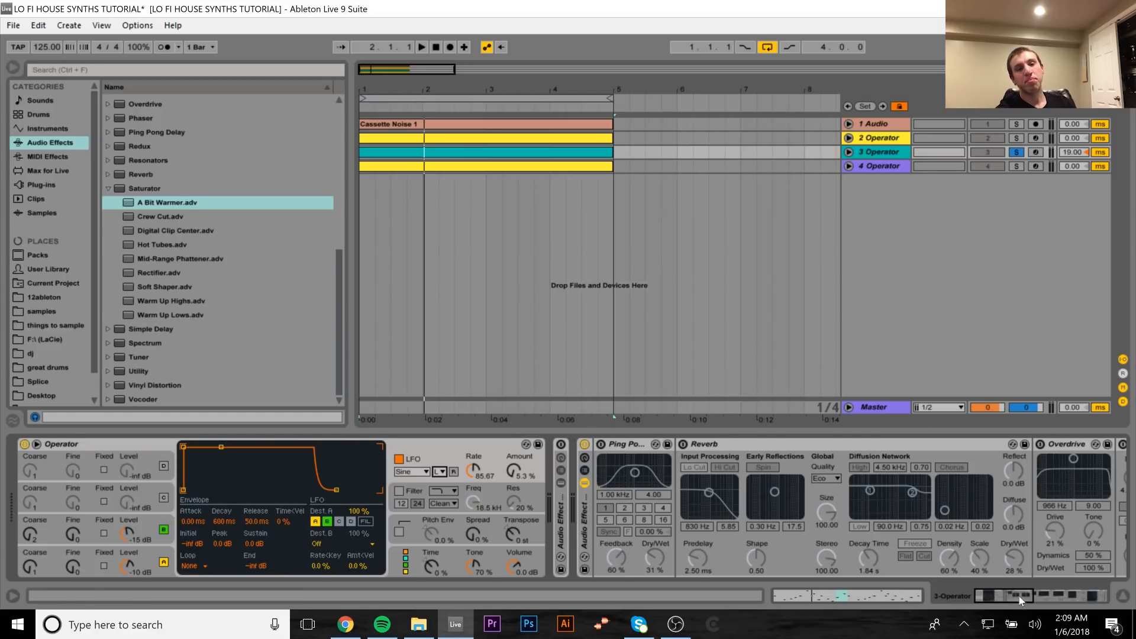
Step: Turn on the Ping Pong Delay and the Reverb on the 3 Operator track, and play the loop
drag(1019, 600, 1028, 594)
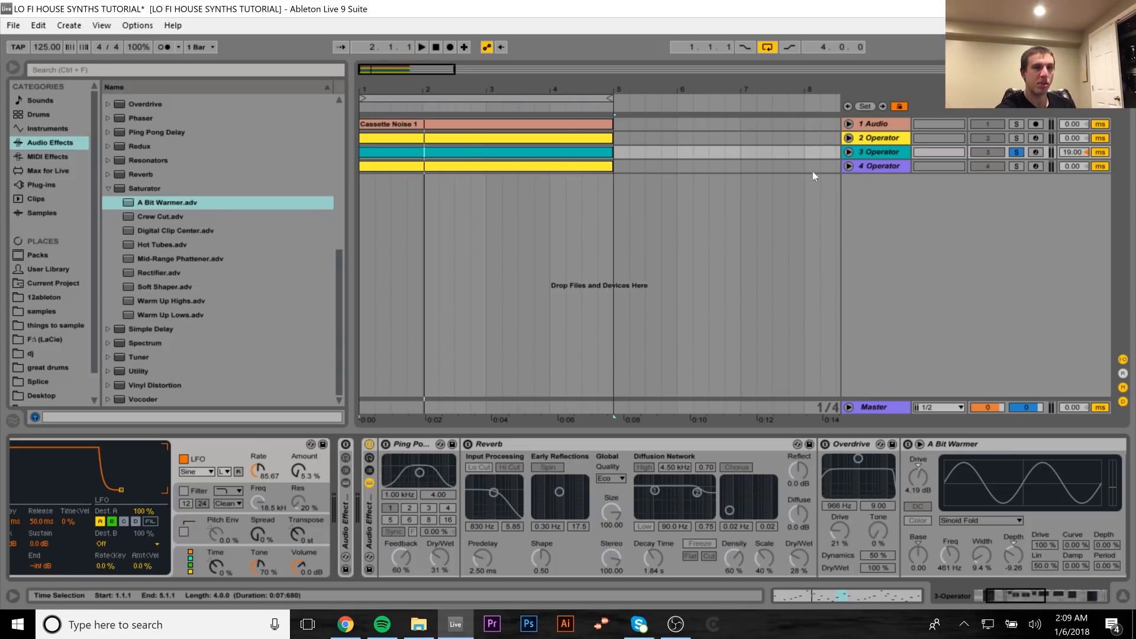
click(386, 444)
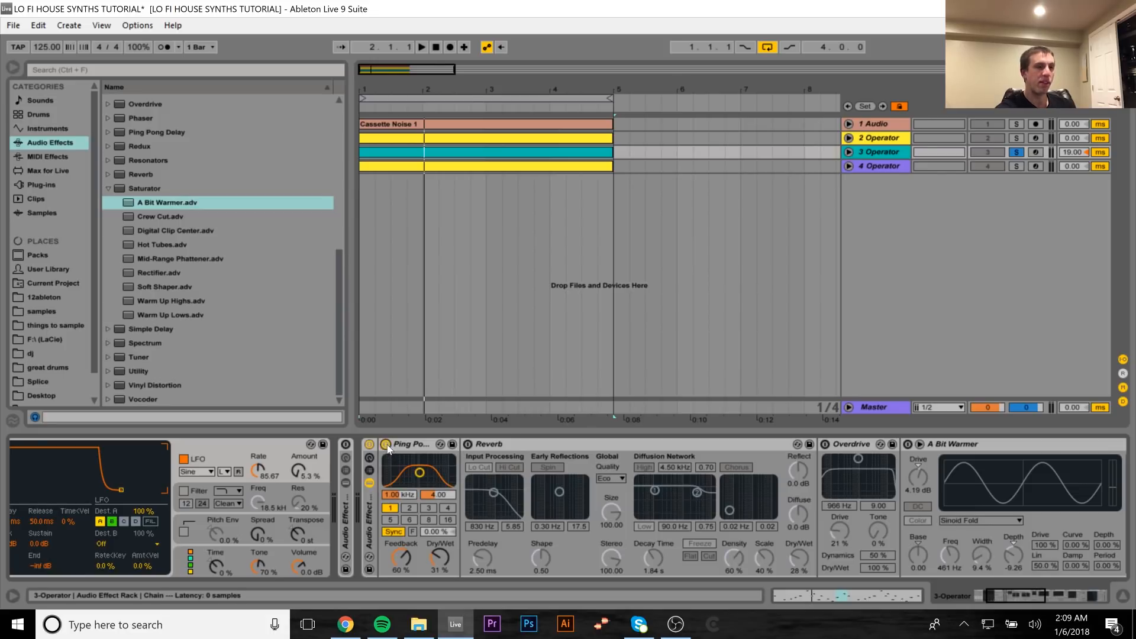
click(467, 444)
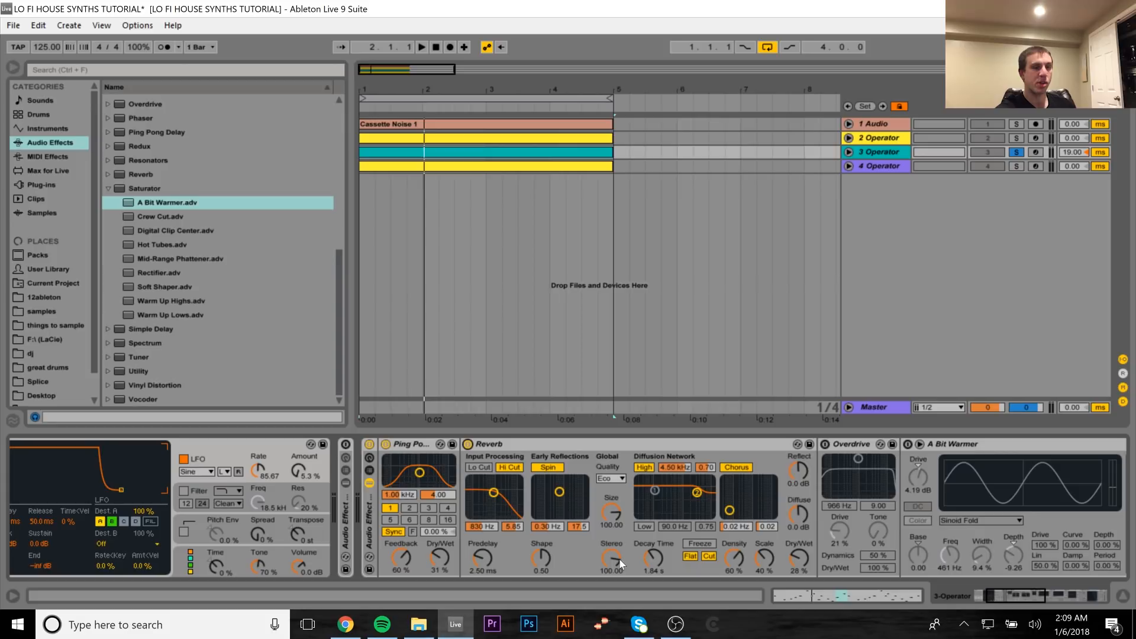
key(space)
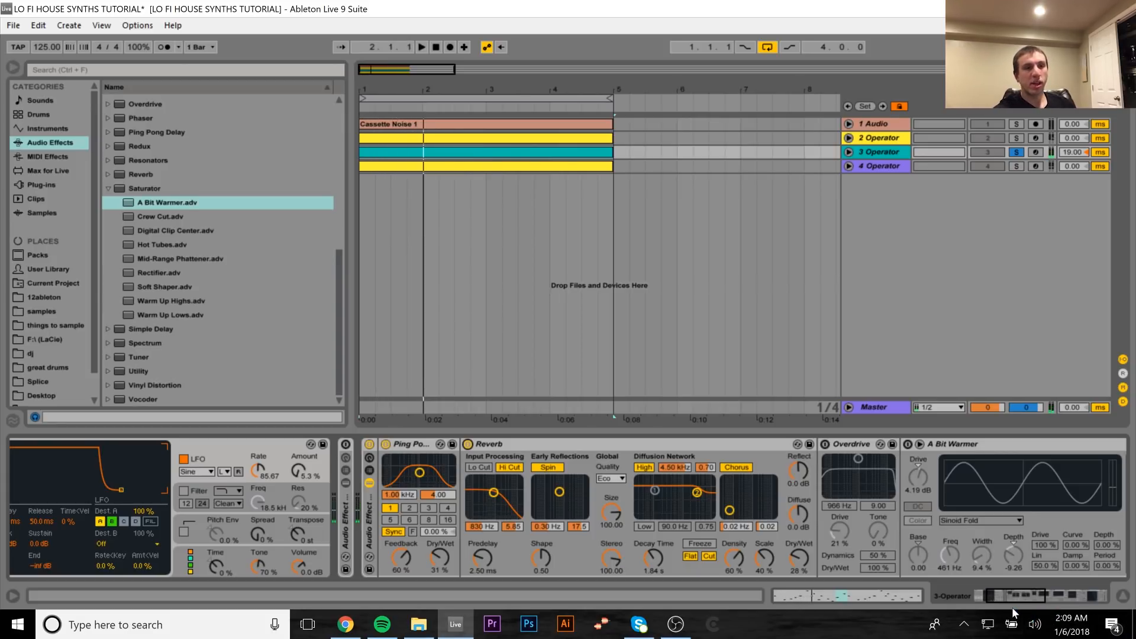
Step: Turn on the Overdrive after the Reverb on the 3 Operator track, and play the loop with it
mouse_move(1018, 597)
mouse_down()
mouse_move(1029, 601)
mouse_move(1020, 596)
mouse_up()
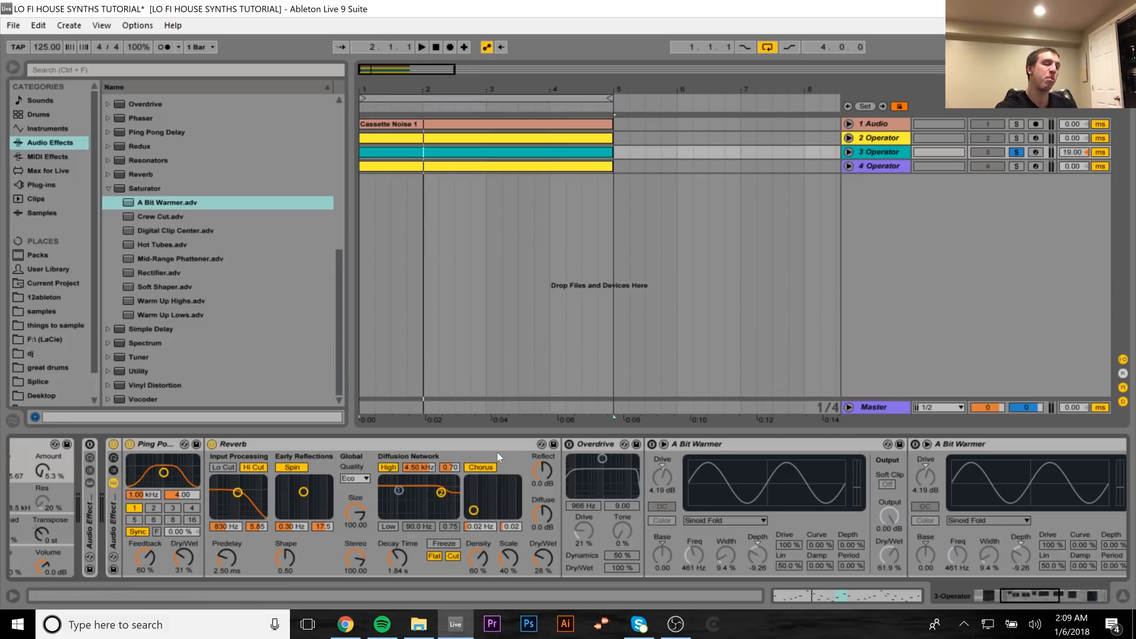
click(570, 444)
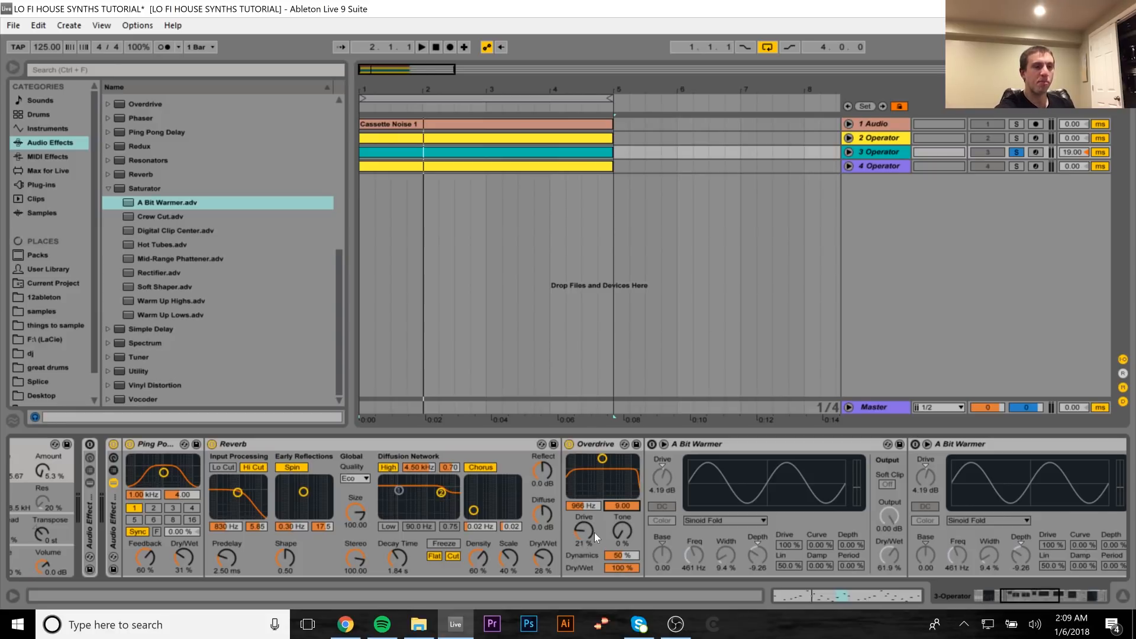
key(space)
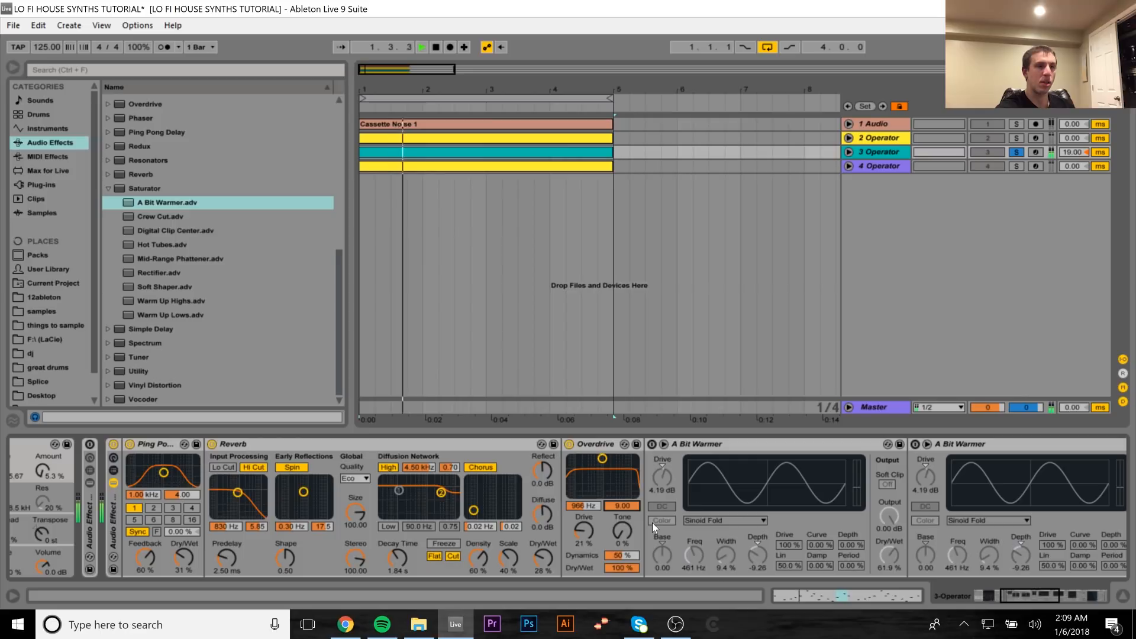
key(space)
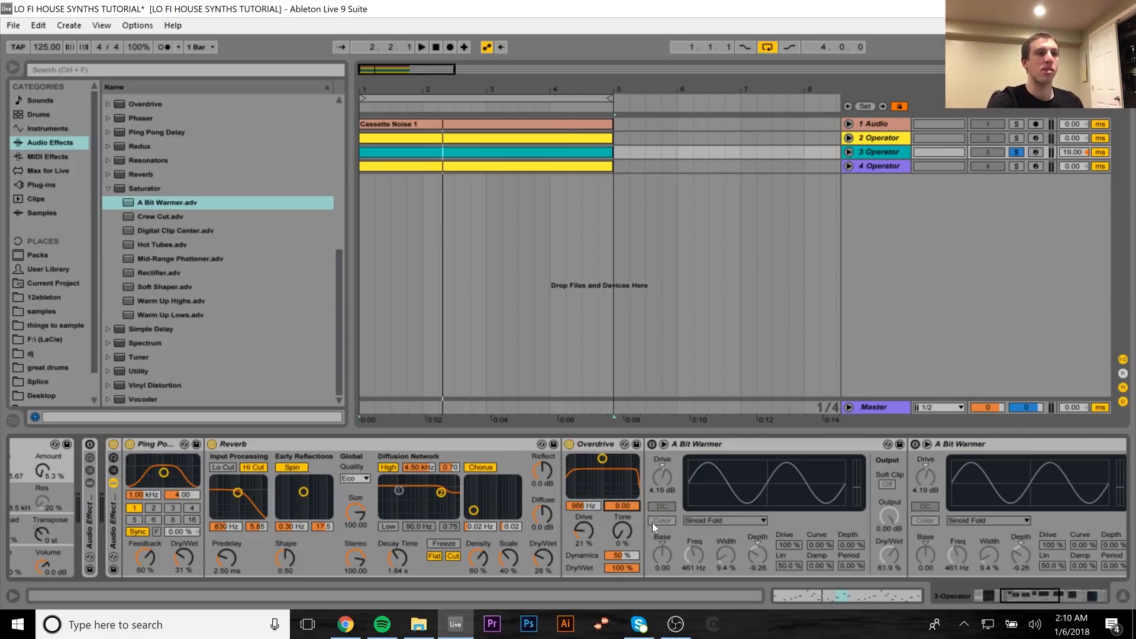
key(space)
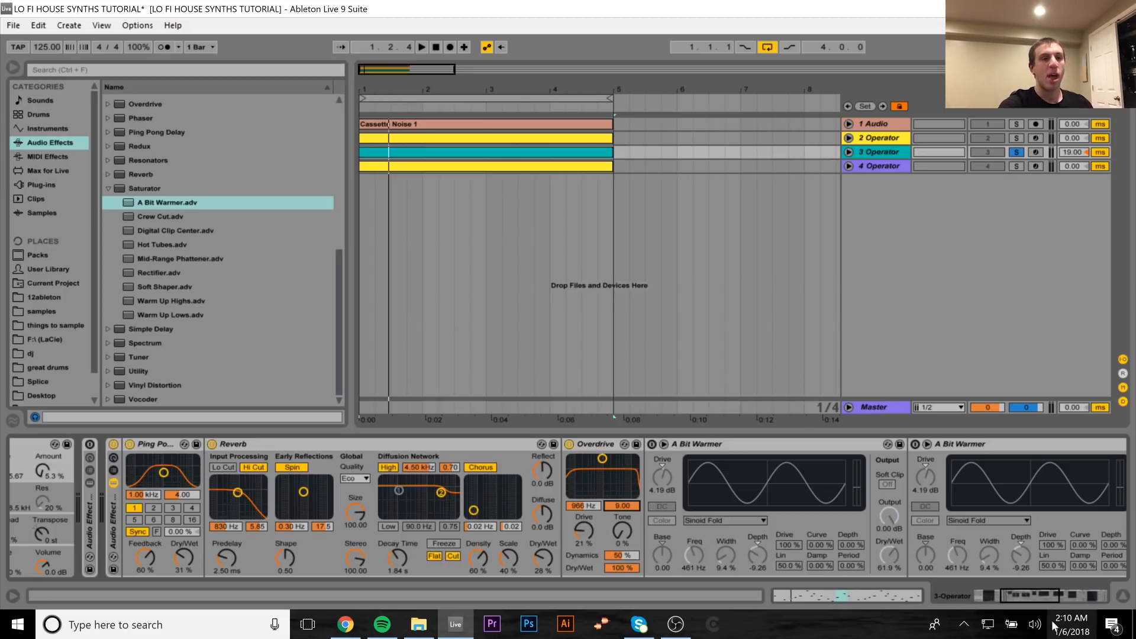
Step: Turn on both A Bit Warmer saturators on the 3 Operator track, and play the loop with them
mouse_move(1041, 598)
mouse_down()
mouse_move(1067, 602)
mouse_move(1056, 602)
mouse_up()
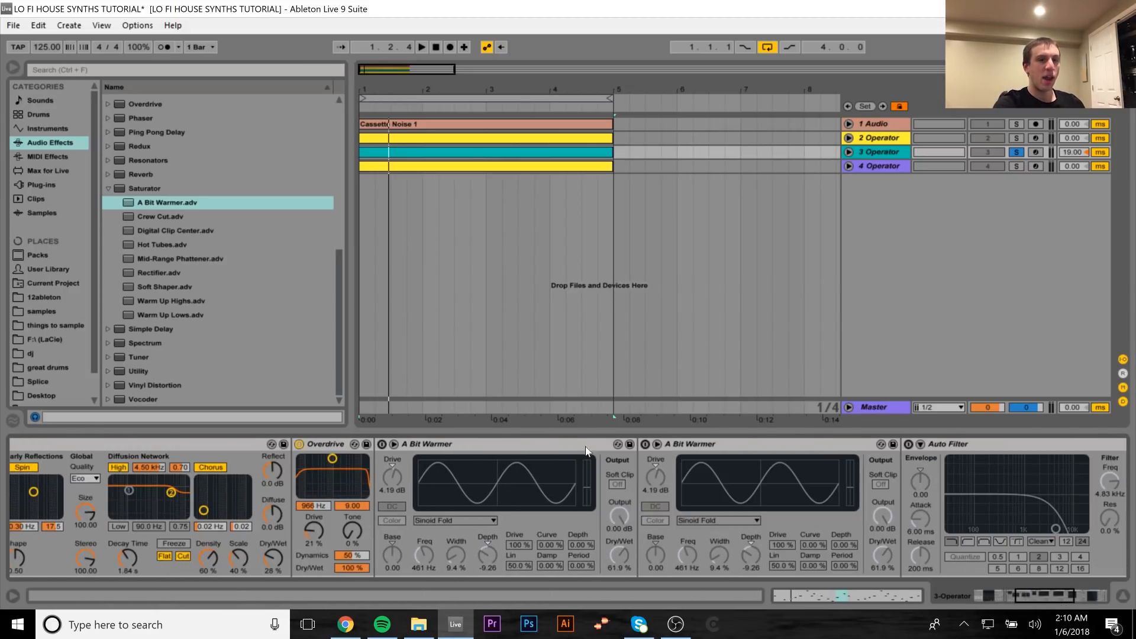
click(382, 444)
click(644, 444)
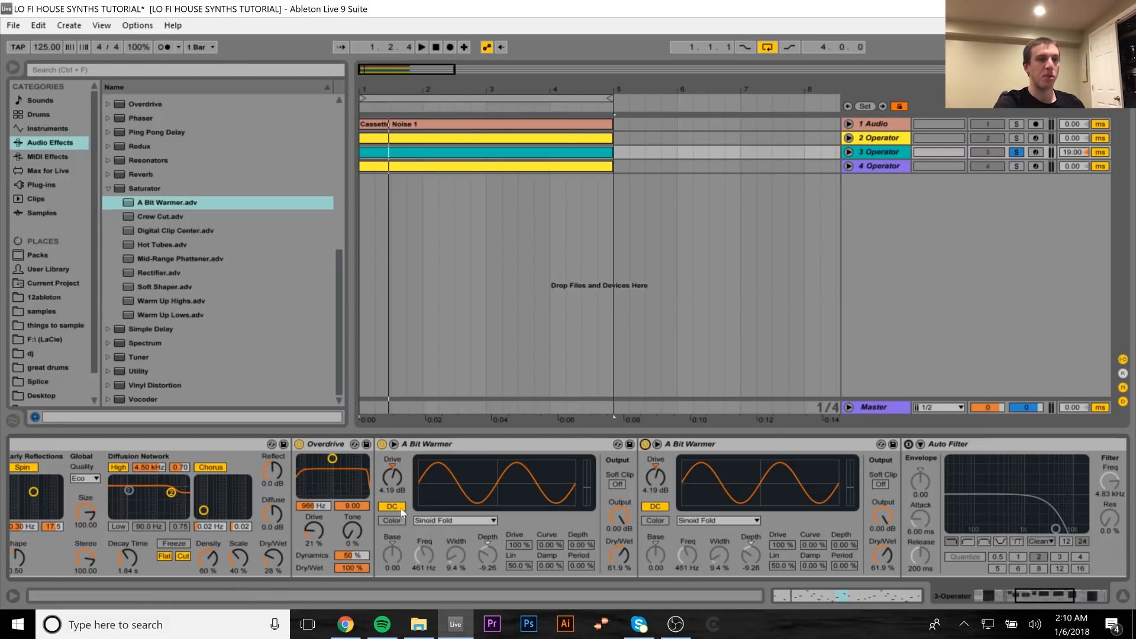
key(space)
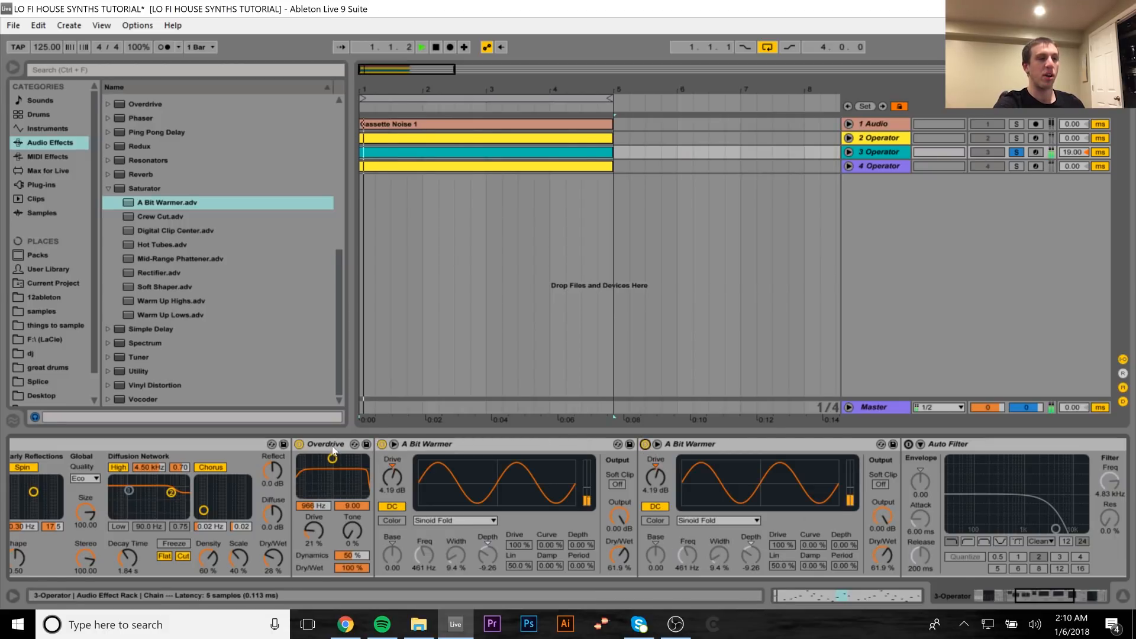
key(space)
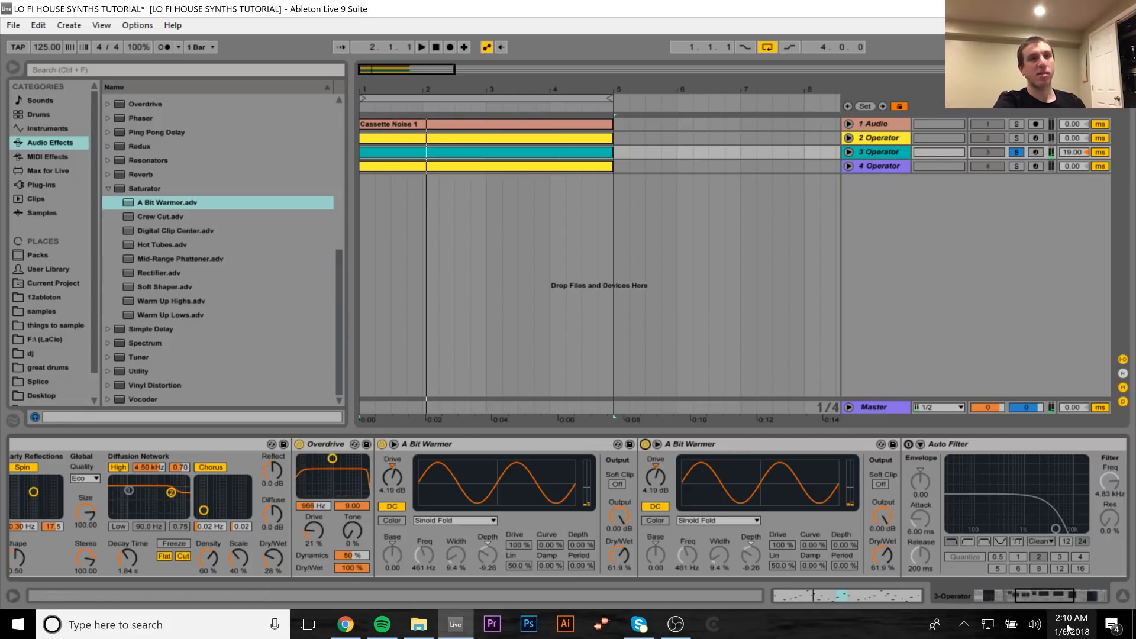
Step: Turn on the Auto Filter on the 3 Operator track, and play the loop through the low-pass filter
drag(1031, 597, 1047, 601)
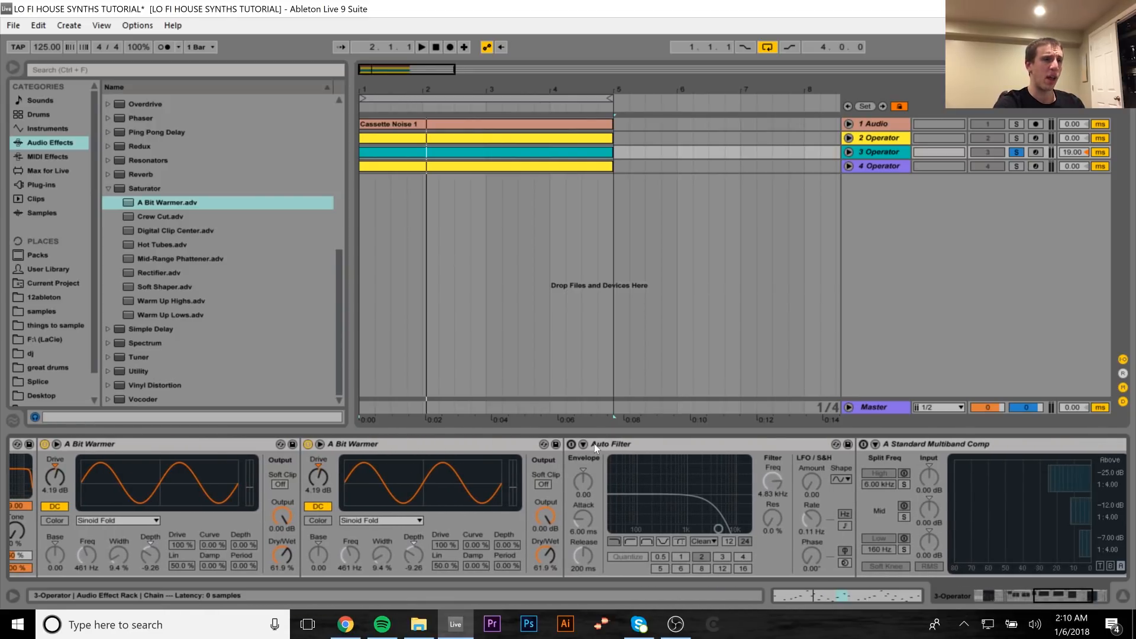
click(570, 444)
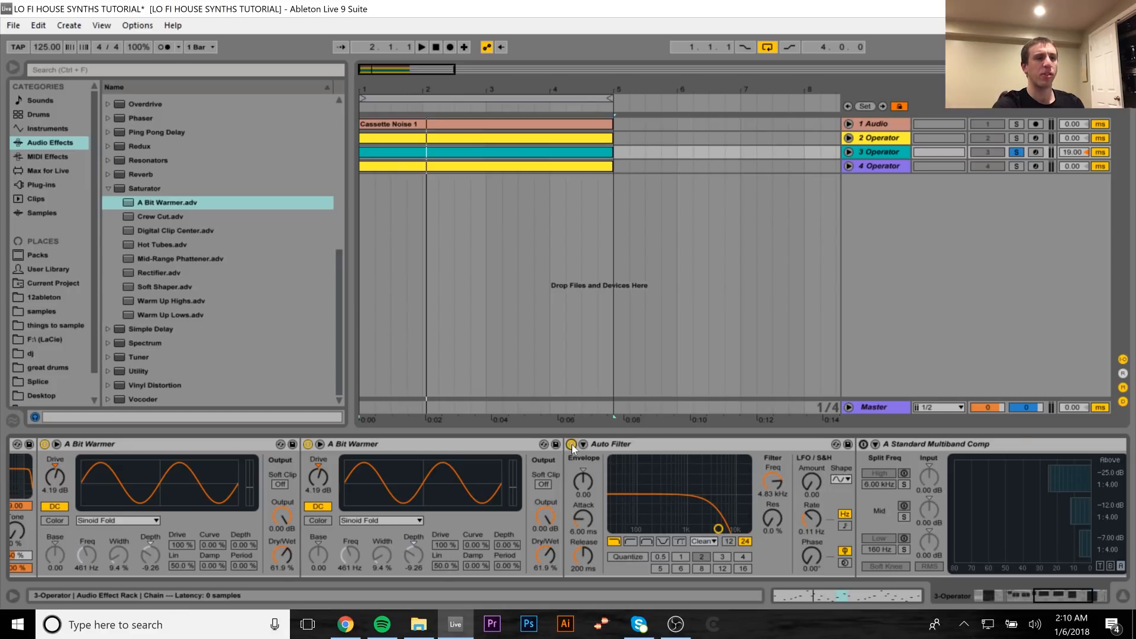
key(space)
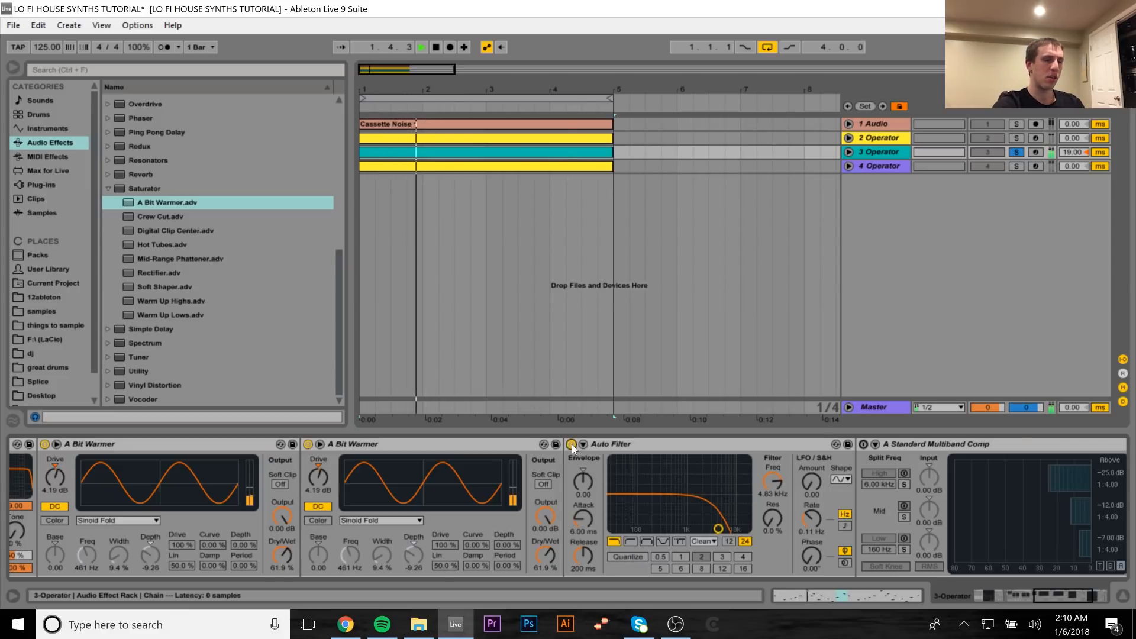
key(space)
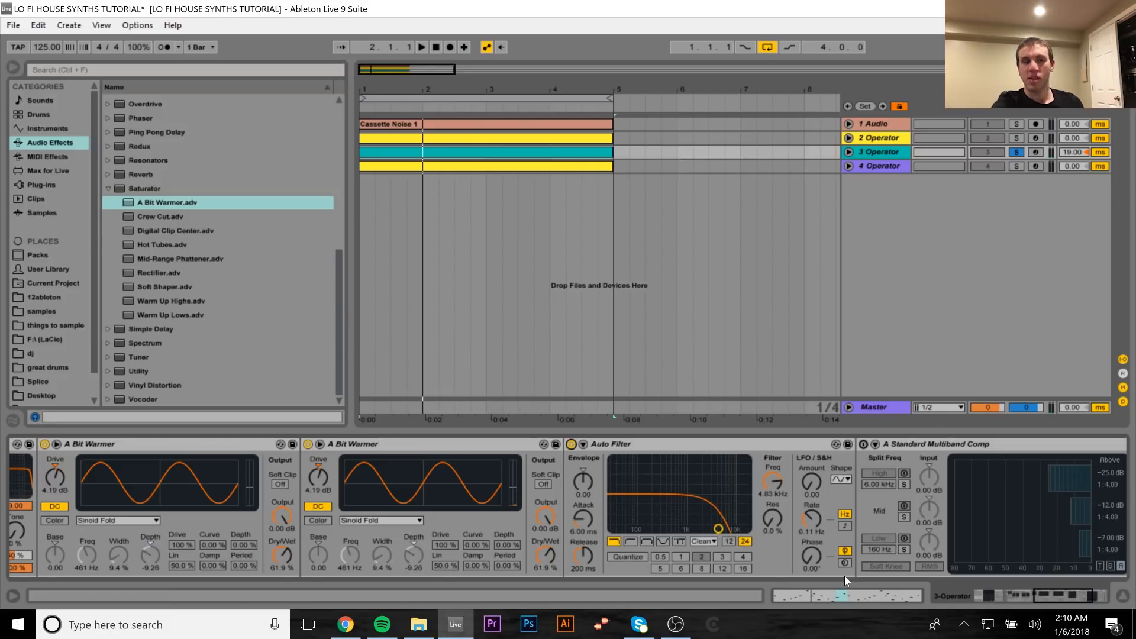
Step: Turn on A Standard Multiband Comp on the 3 Operator track, and display the 2 Operator track's device chain
drag(1082, 598, 1106, 594)
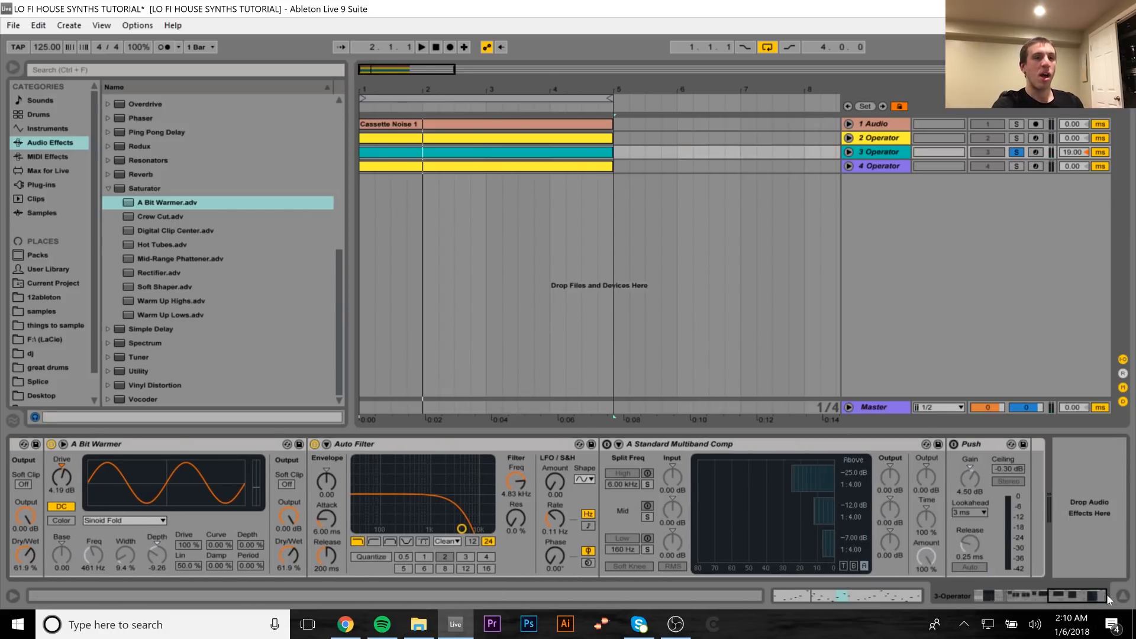
click(607, 444)
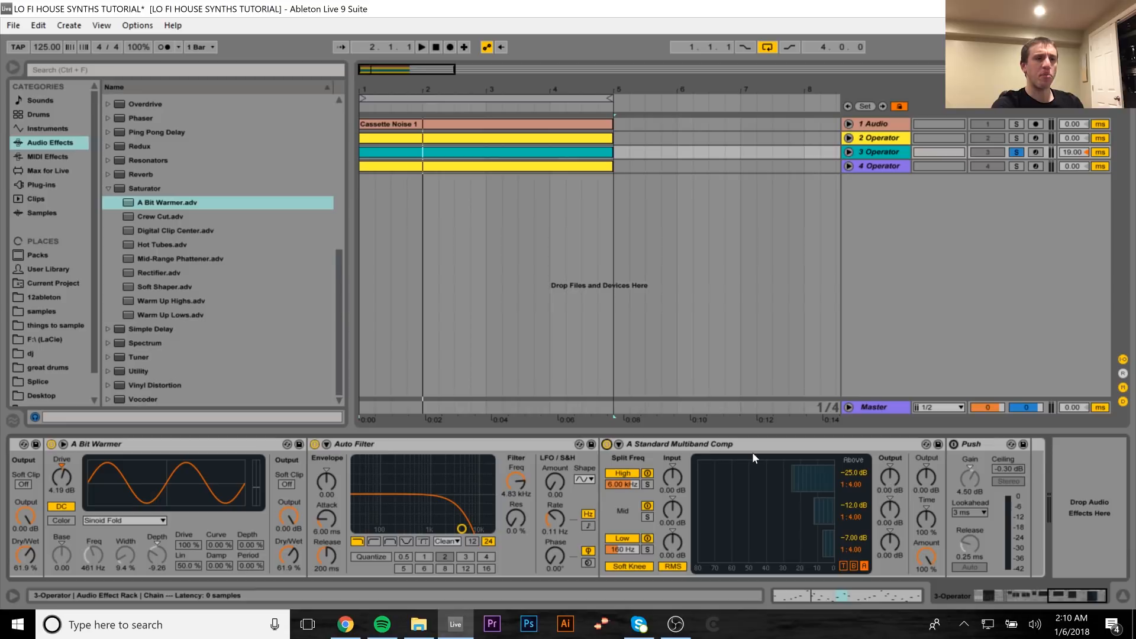
click(751, 450)
click(875, 139)
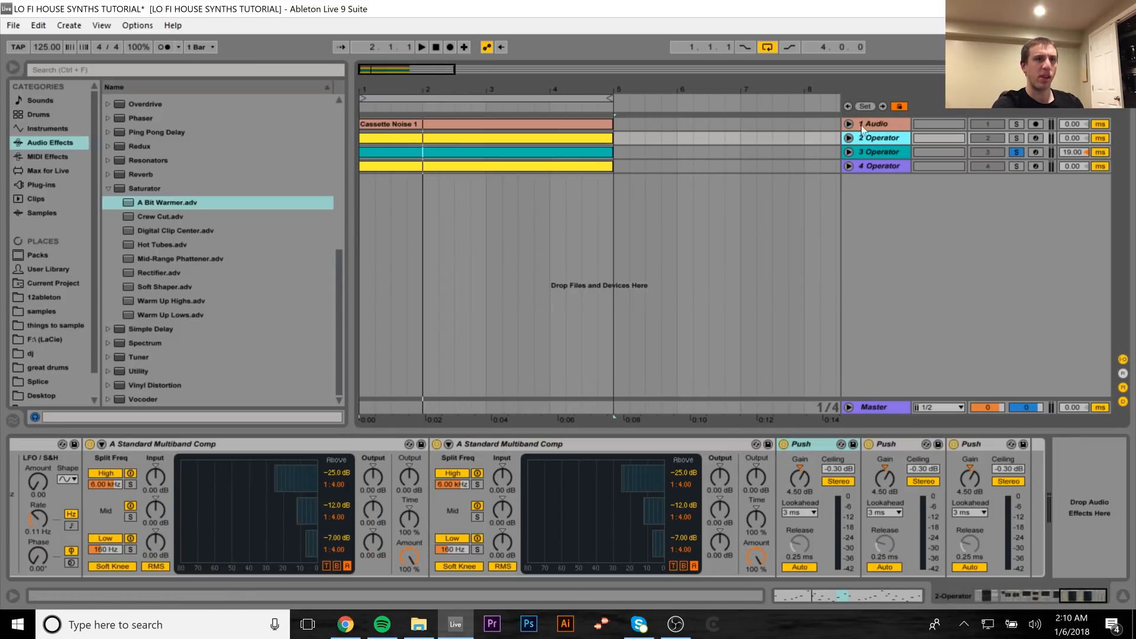
Step: Turn on the Push limiter at the end of the 3 Operator track's chain, and play the loop with it
click(868, 149)
click(955, 445)
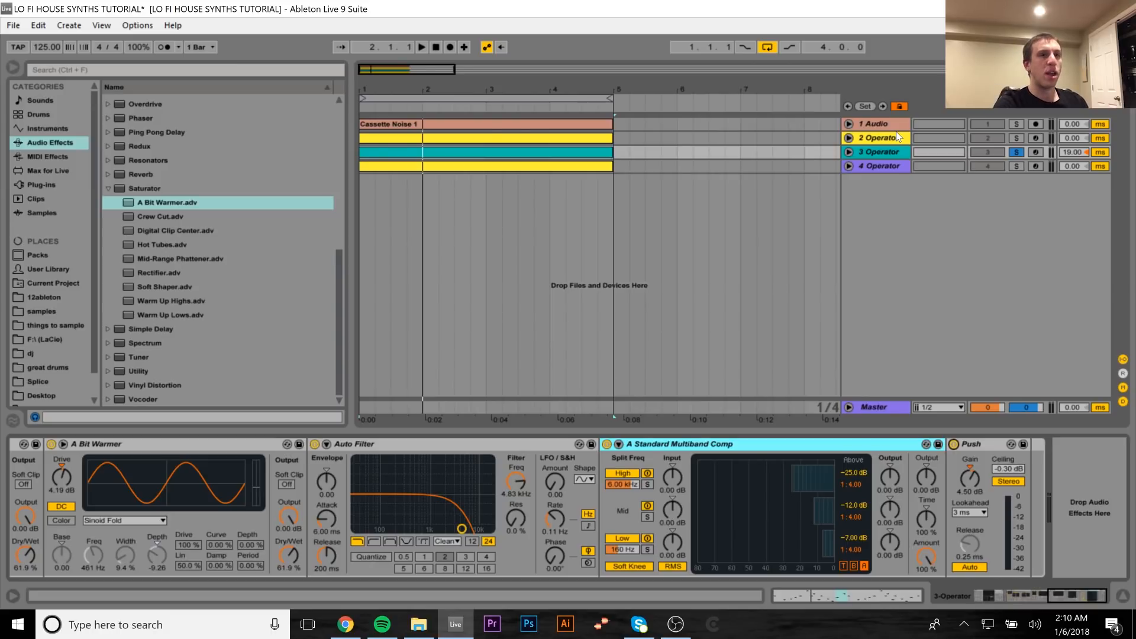
key(space)
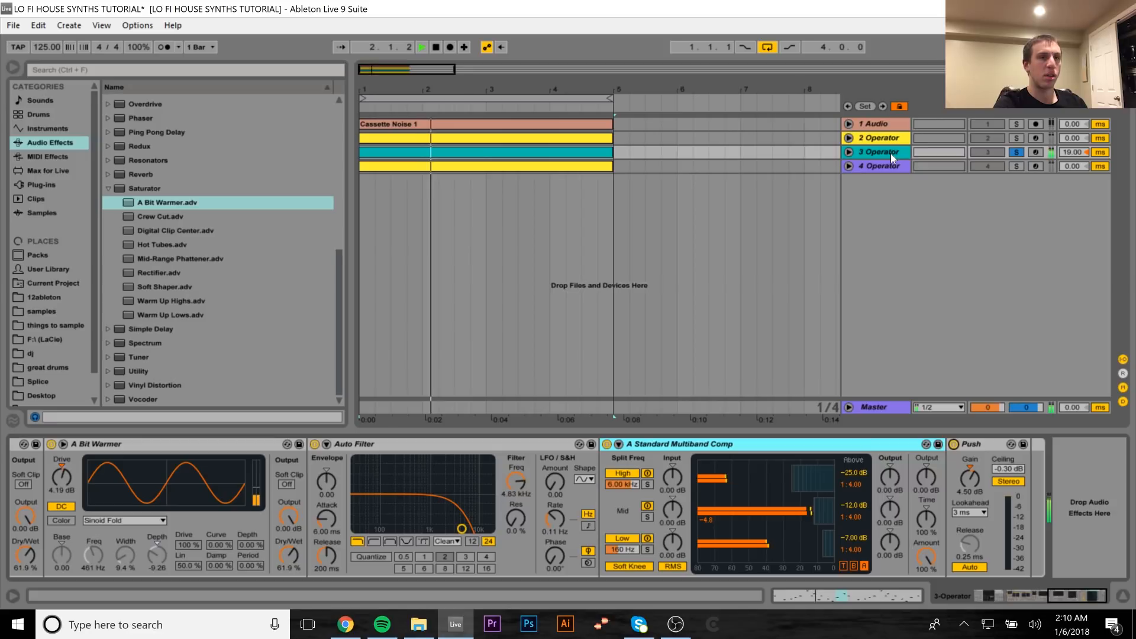
key(space)
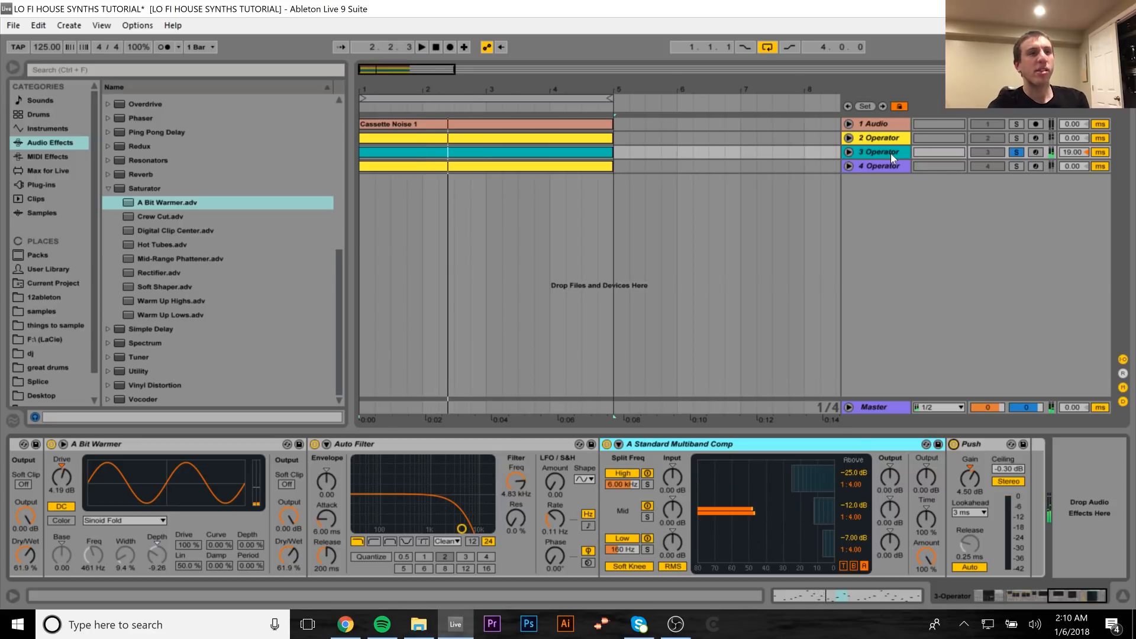
Step: Solo the 4 Operator track, turn off its first Audio Effect Rack, and play the bass loop without the effects
click(897, 163)
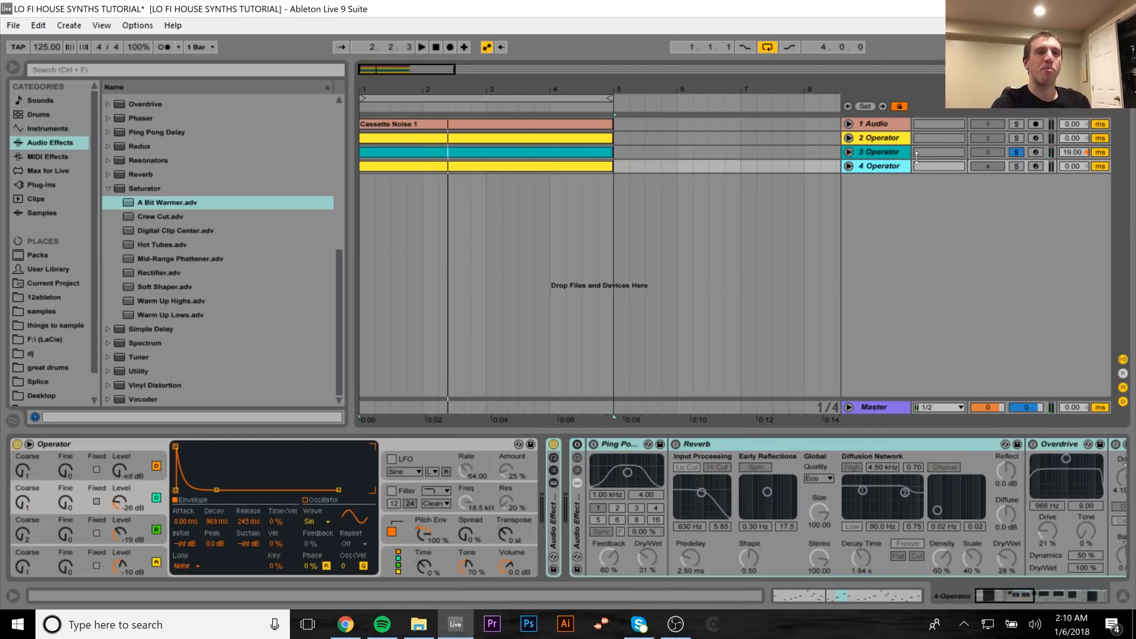
click(1016, 166)
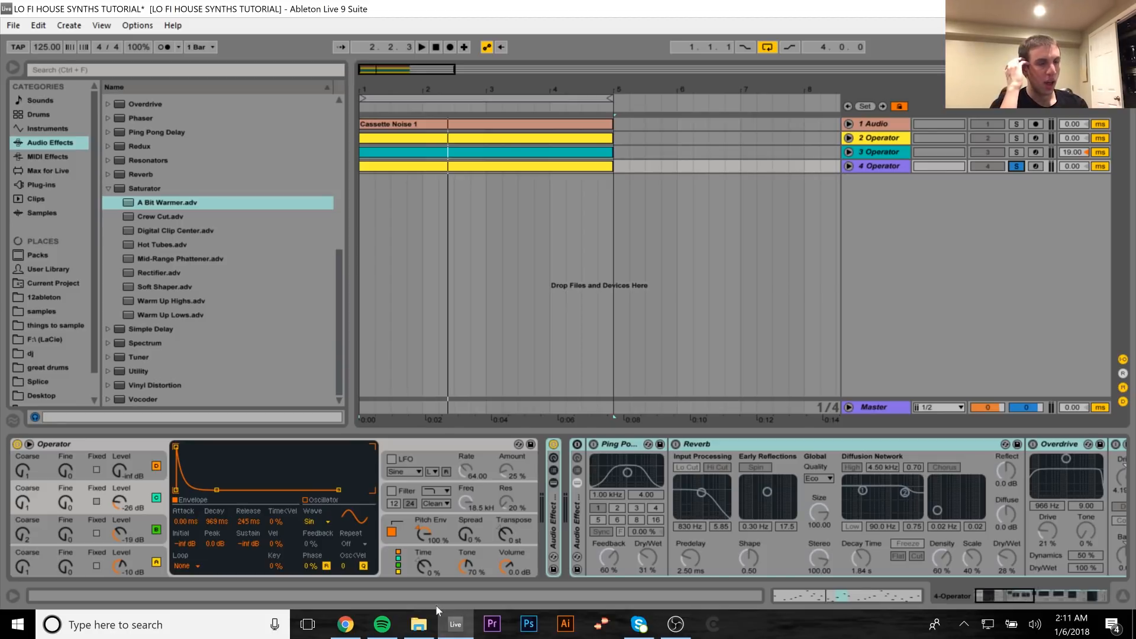
click(554, 450)
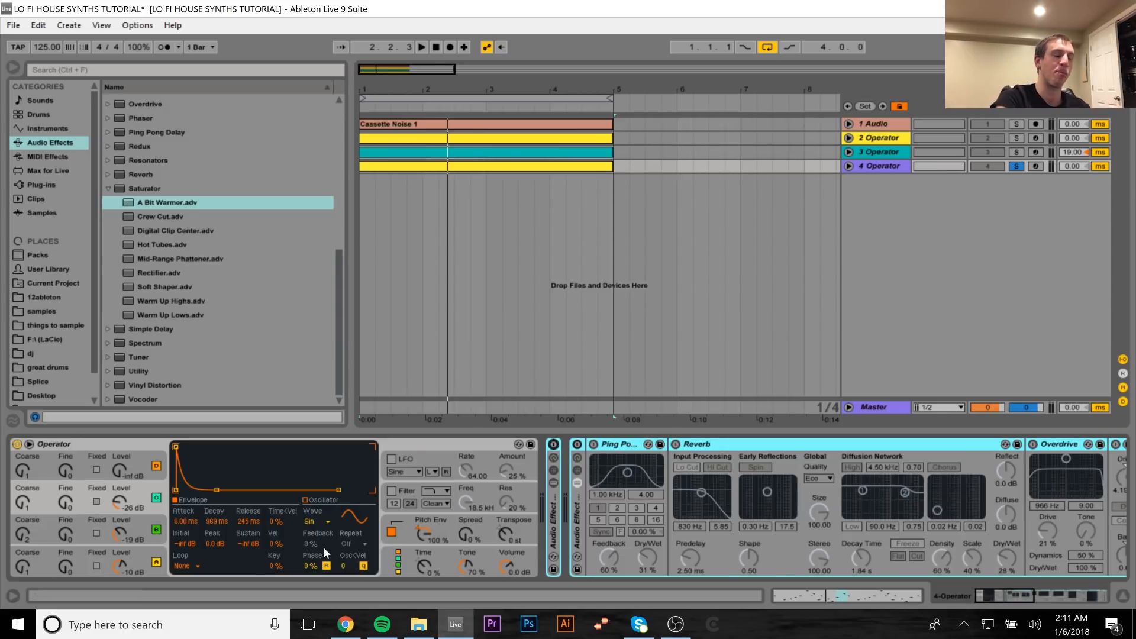
key(space)
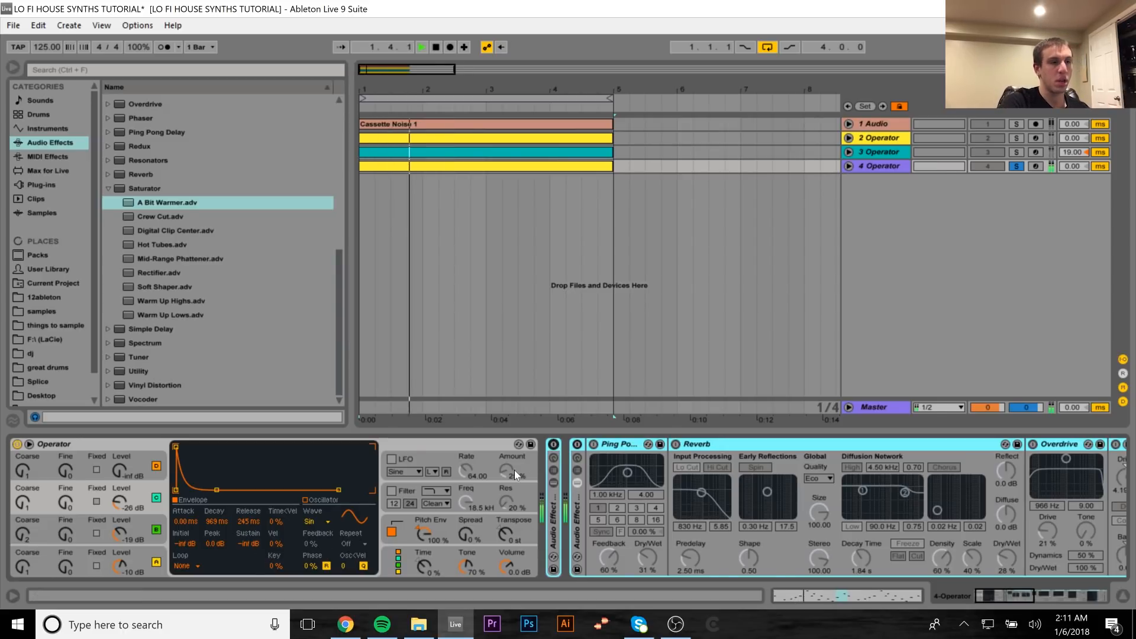
key(space)
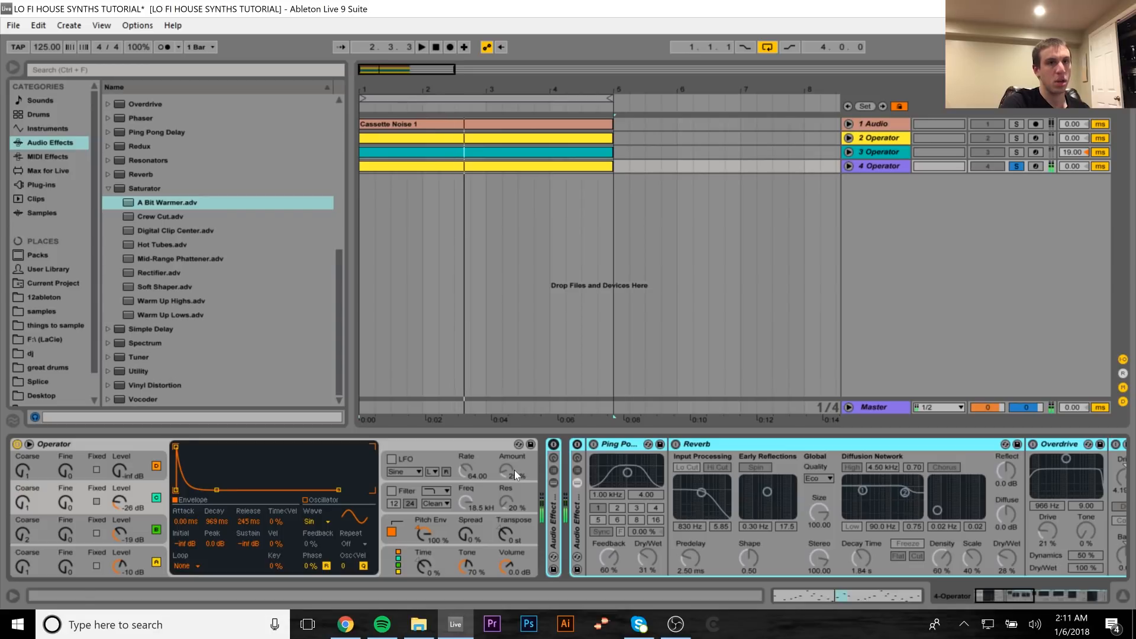
Step: Turn on note preview in the 4 Operator clip, select its notes from 1.1.4 to 1.3.2, and return to the device chain
double_click(555, 166)
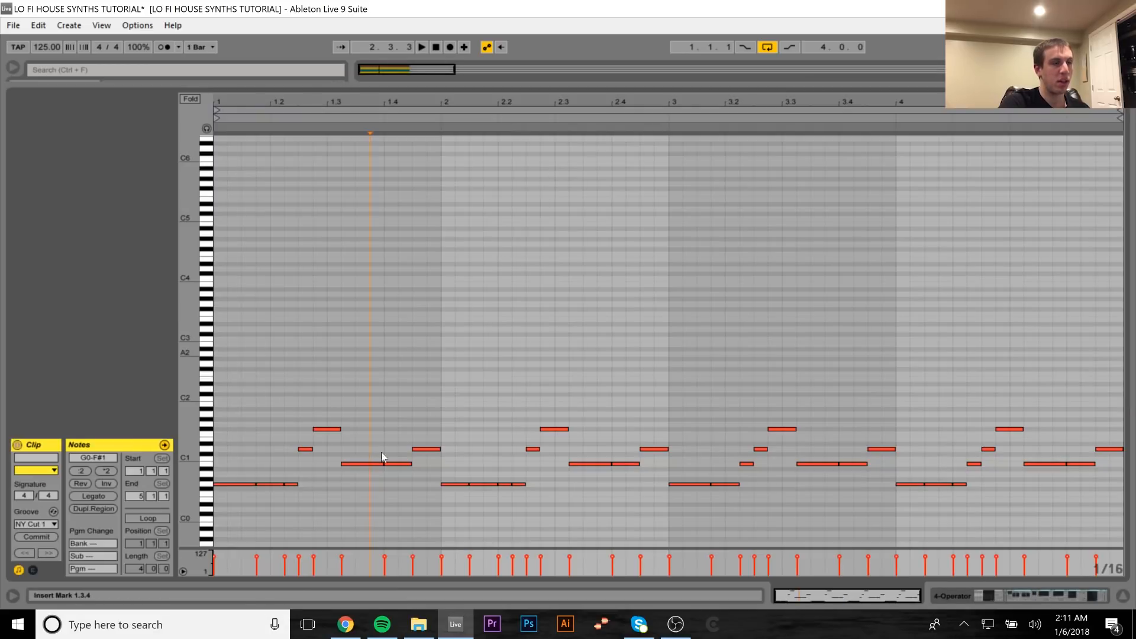
drag(260, 510, 684, 503)
click(206, 128)
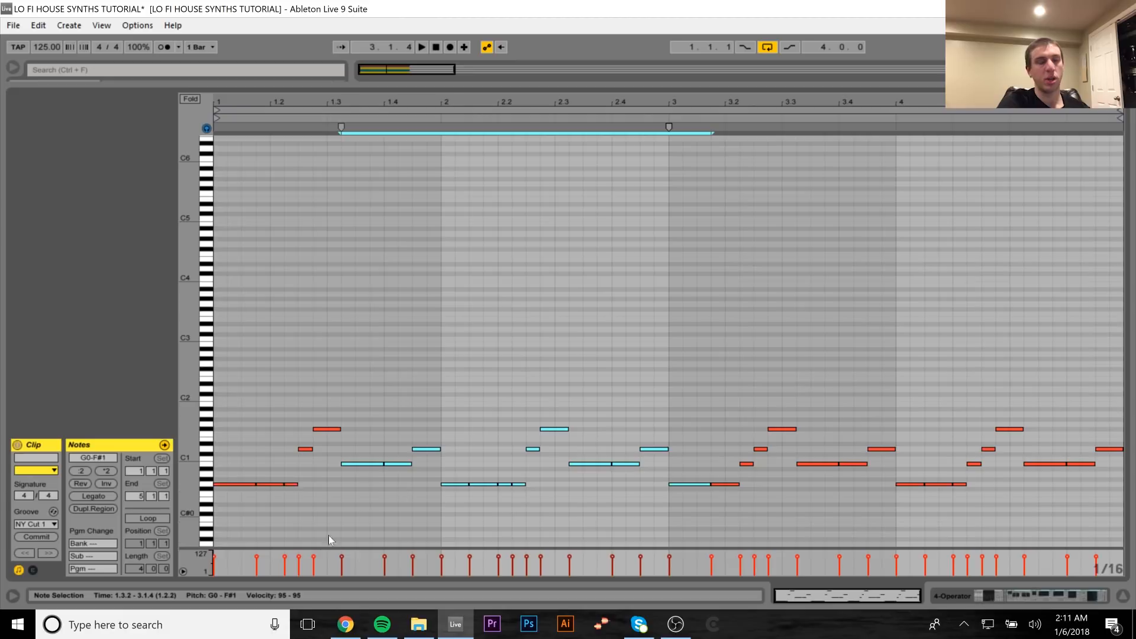
drag(283, 513, 324, 352)
key(space)
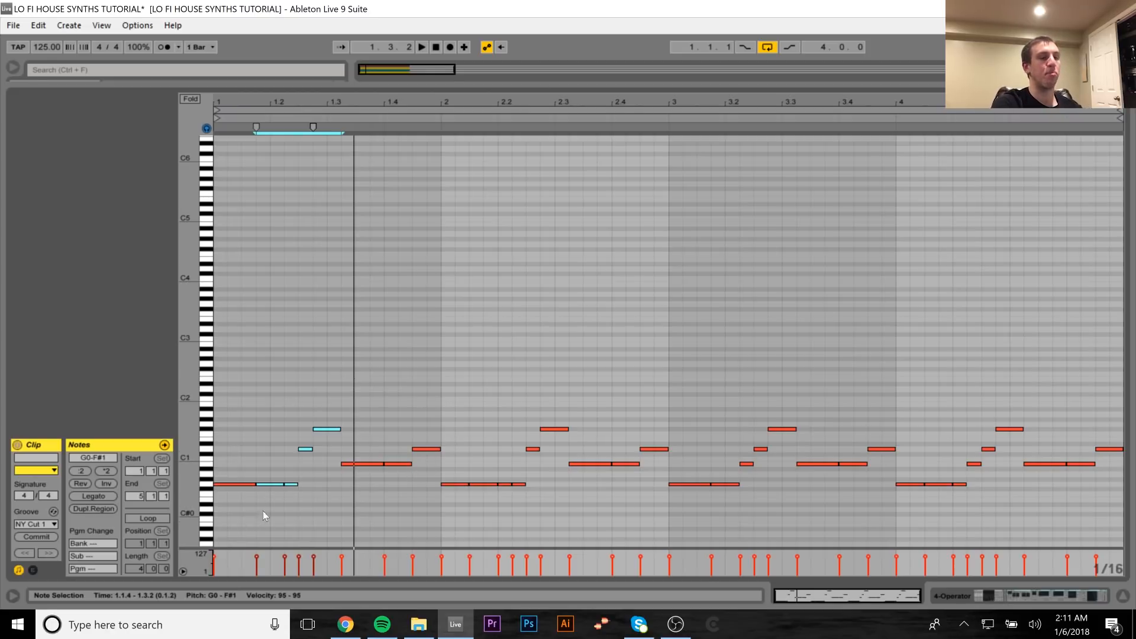
click(1010, 595)
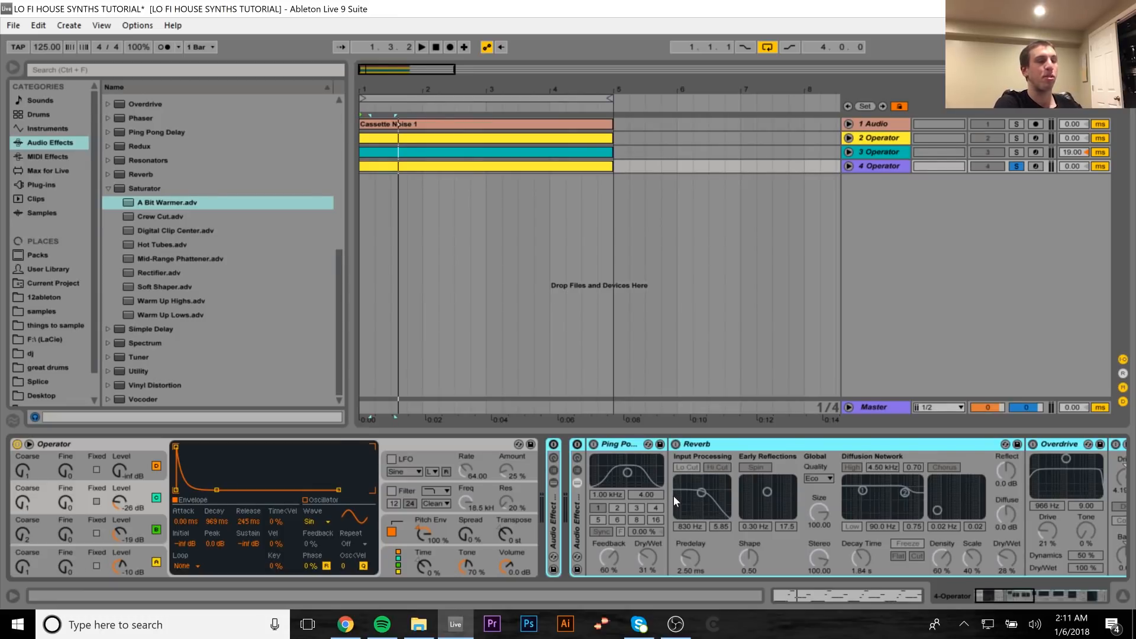
Step: Play the 4 Operator clip with its bass notes displayed, and return to the track's Operator device
click(570, 166)
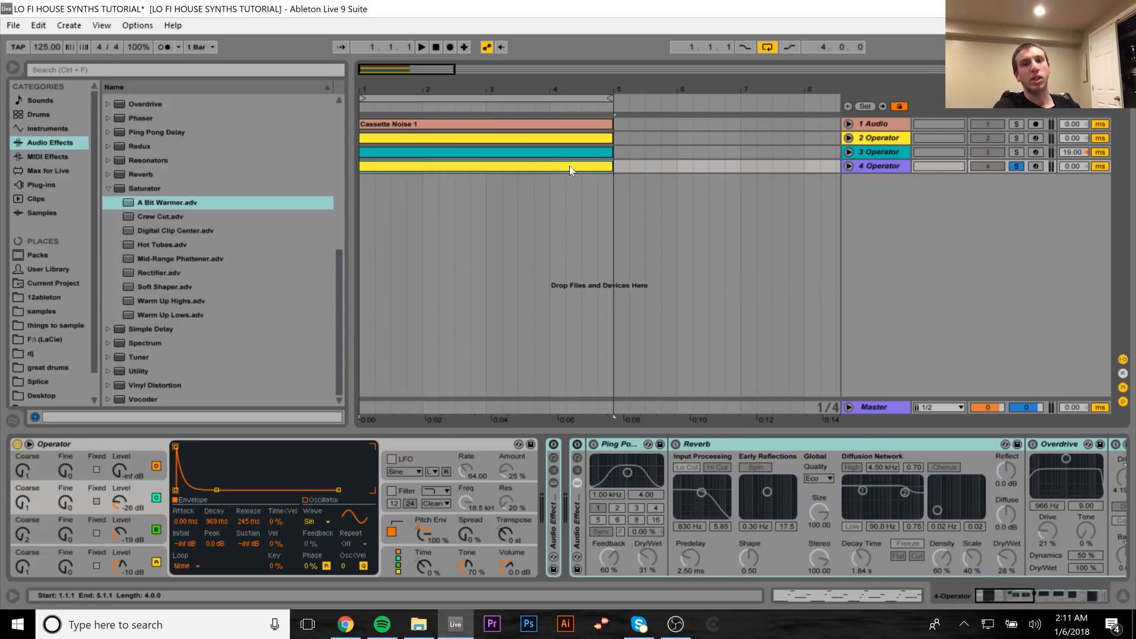
double_click(569, 166)
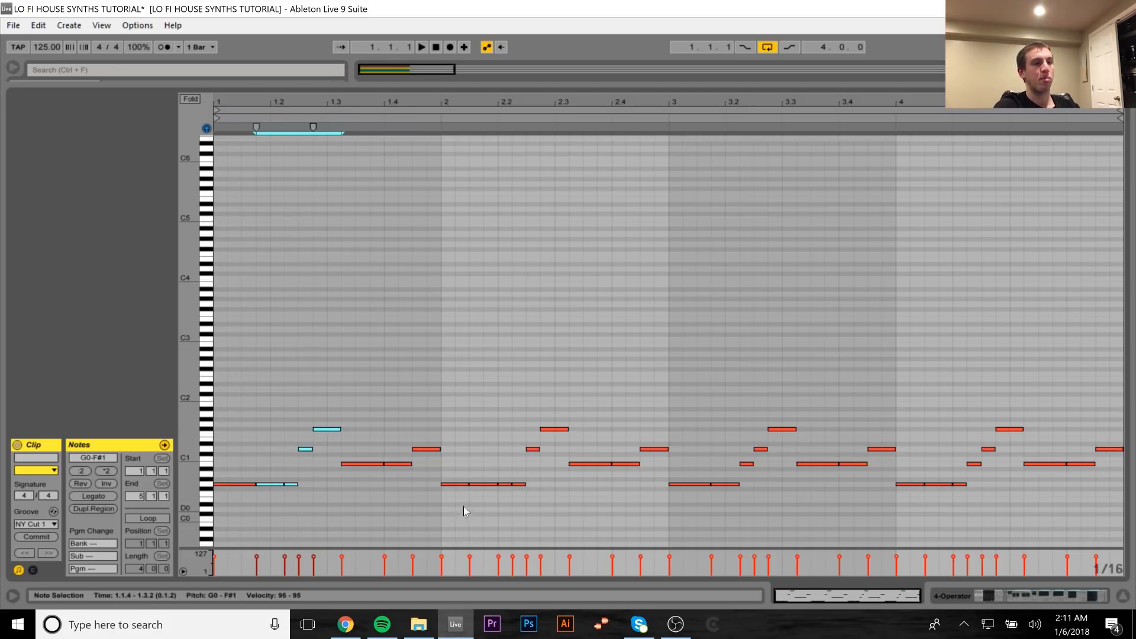
key(space)
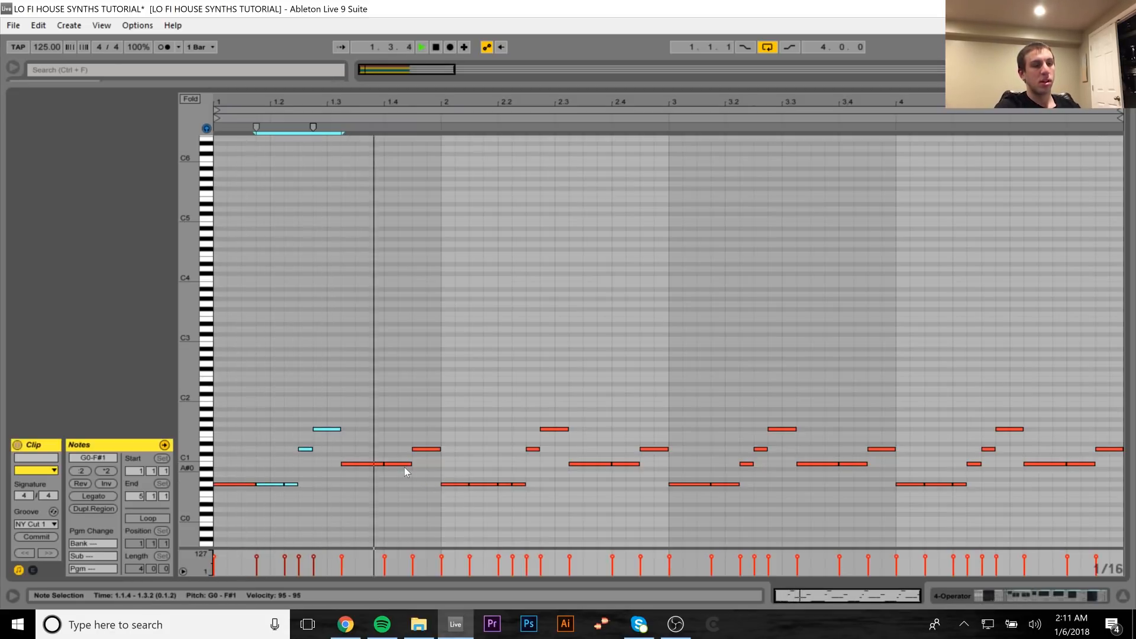
key(space)
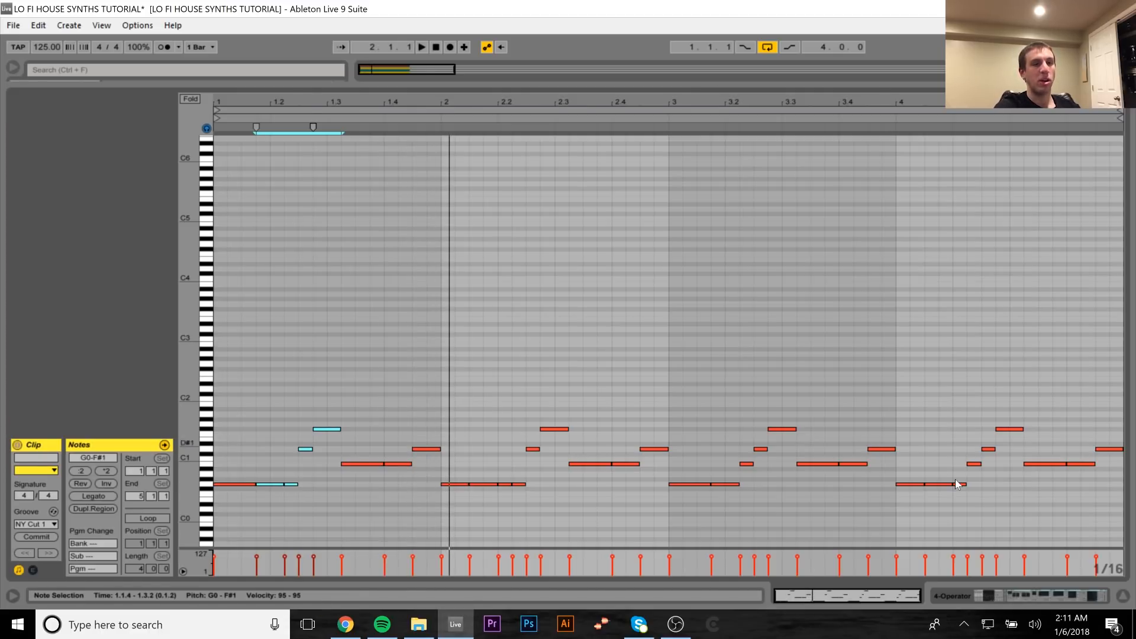
click(1045, 598)
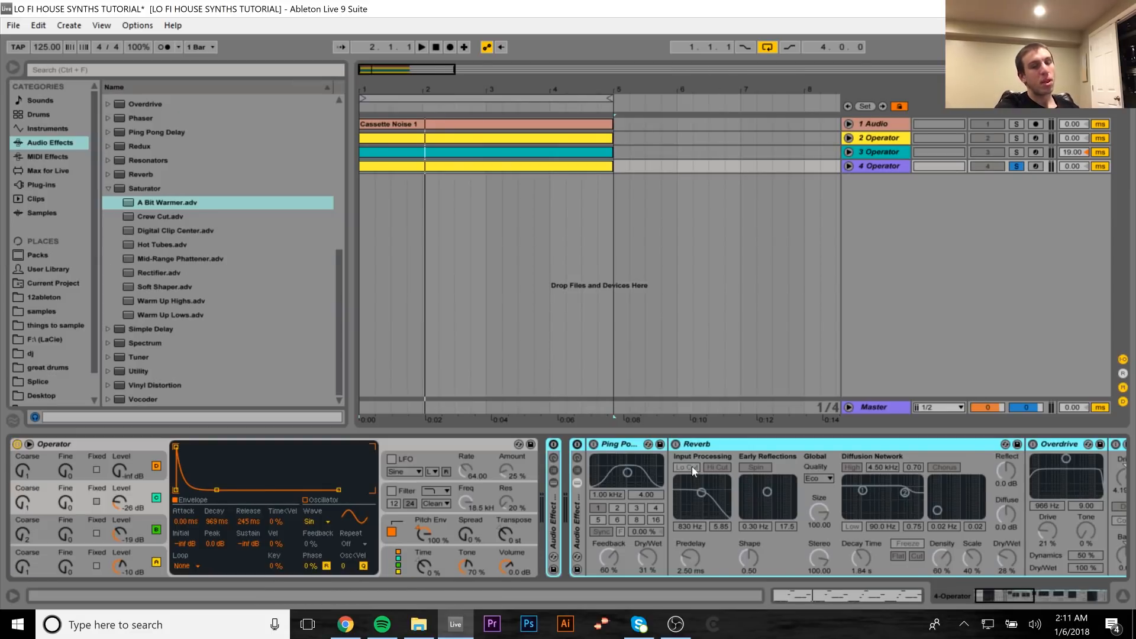
drag(991, 594, 990, 598)
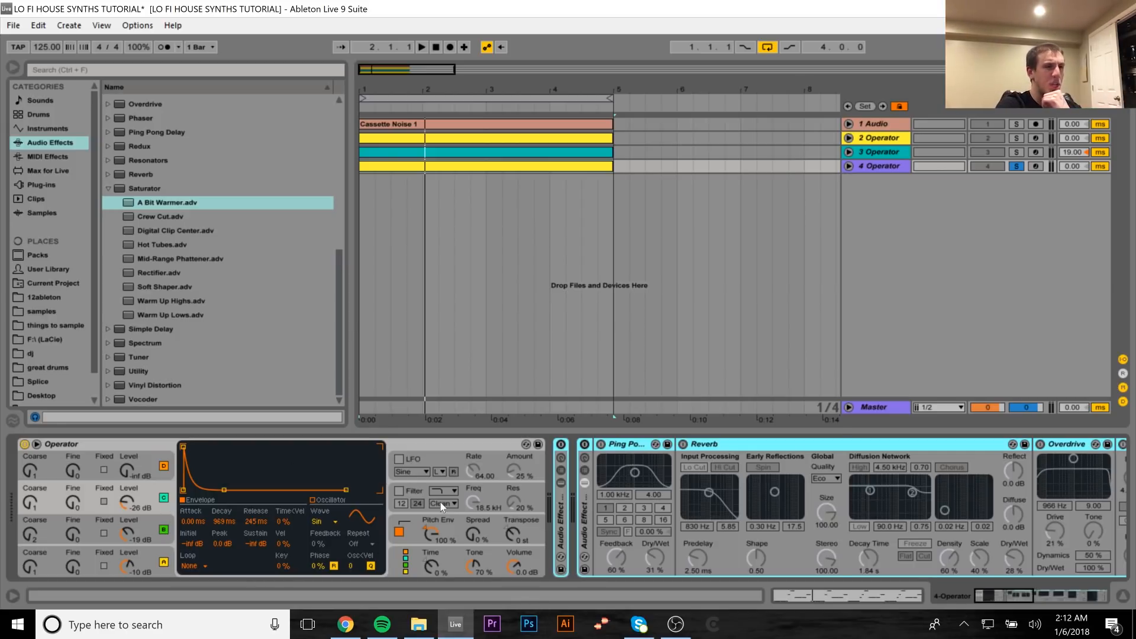
Step: Turn off the pitch envelope and oscillators C and B in the 4 Operator bass, and play oscillator A alone
click(400, 533)
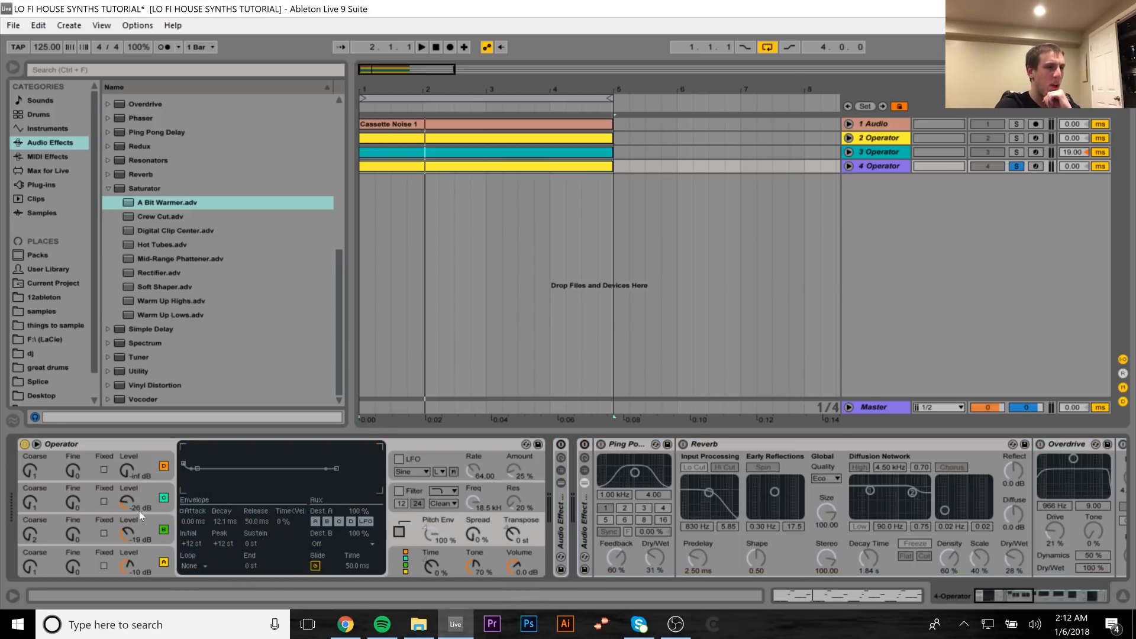
click(164, 496)
click(163, 528)
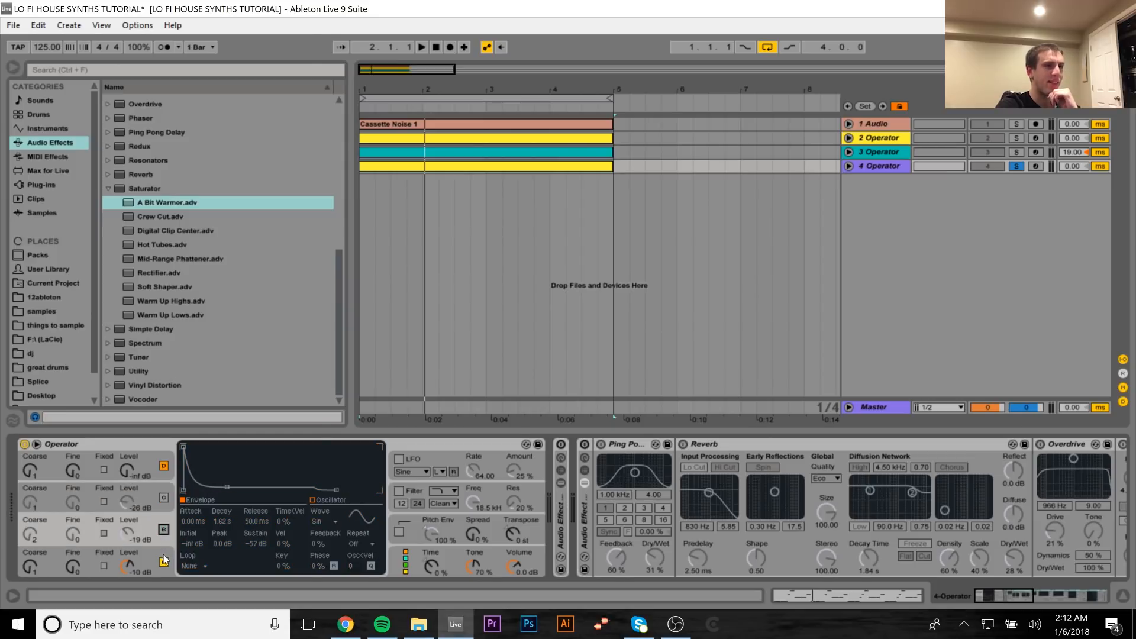
click(163, 556)
click(415, 563)
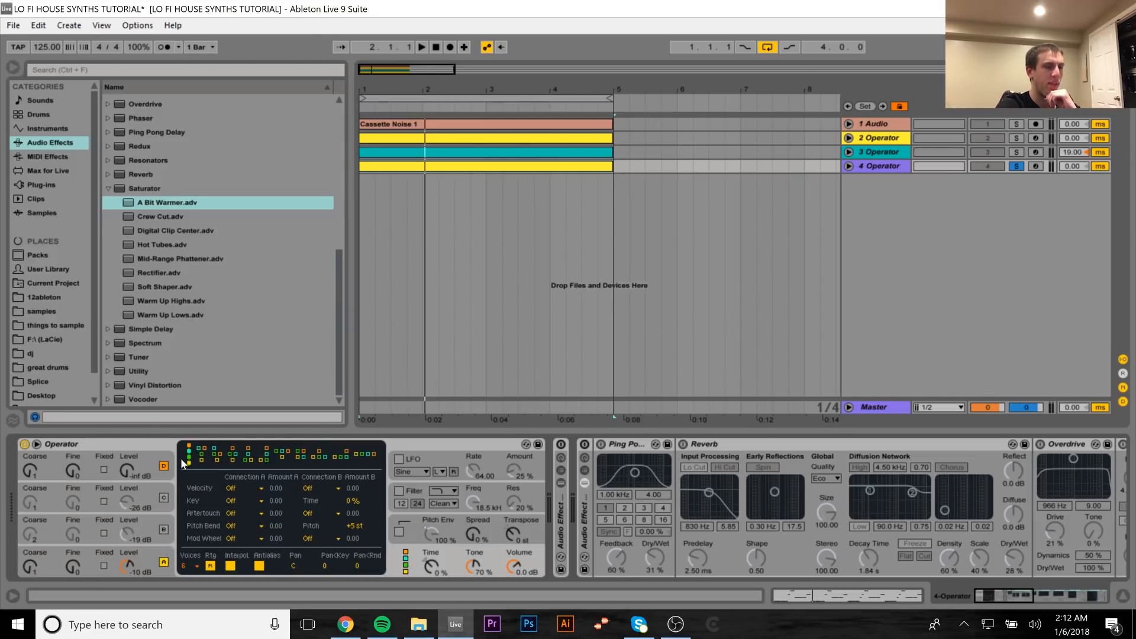
click(167, 555)
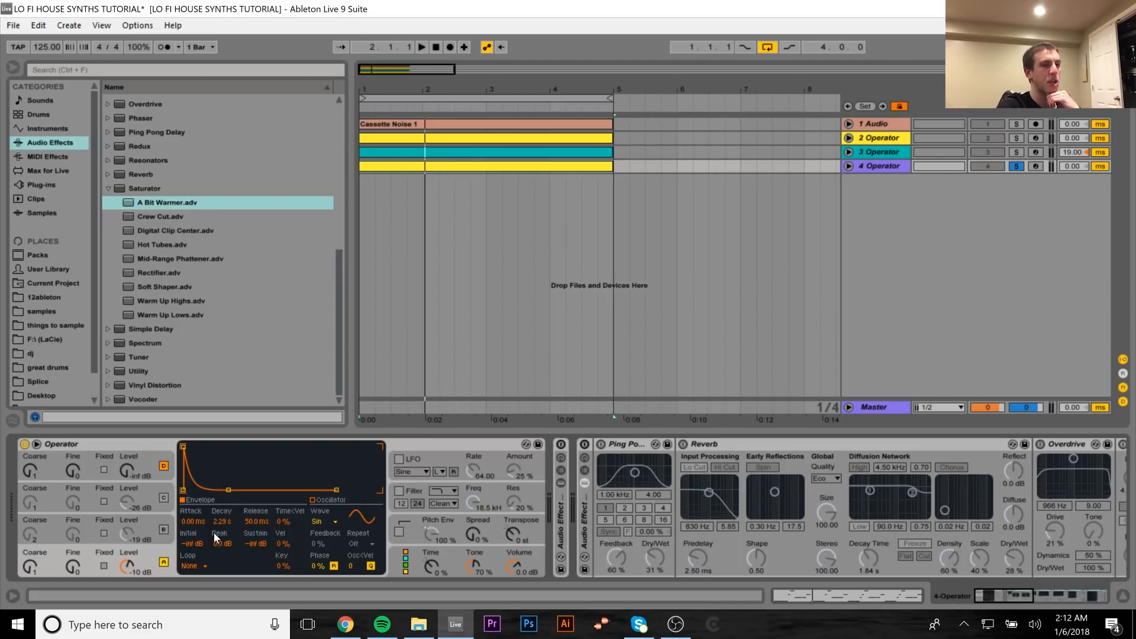
key(space)
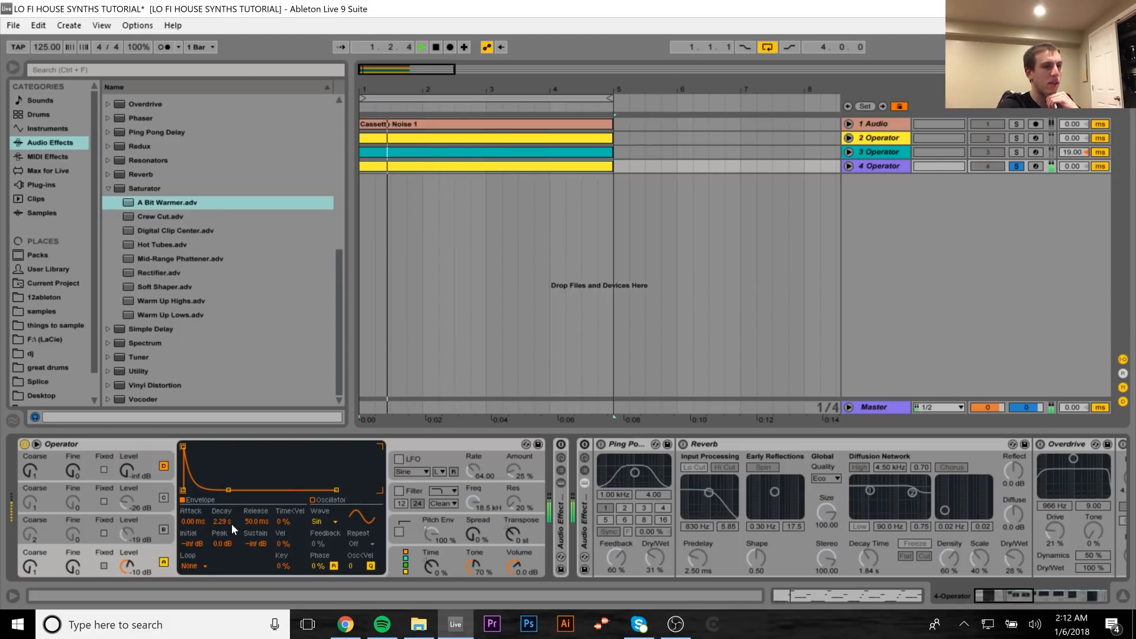
key(space)
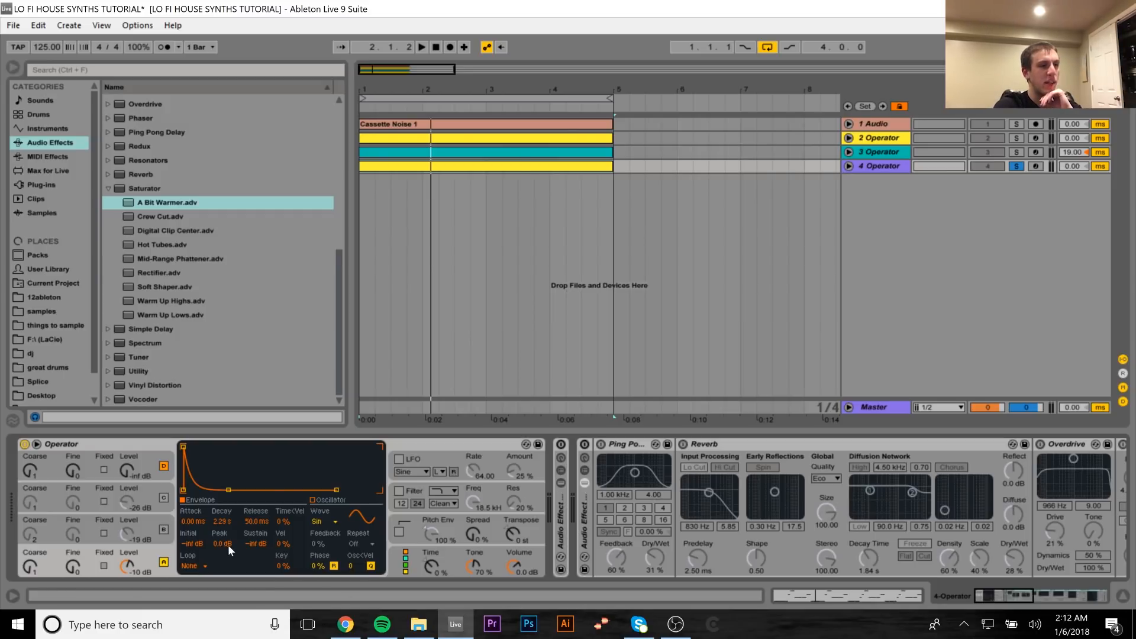
Step: Turn oscillator B back on in the 4 Operator bass, and play the loop with oscillators A and B
click(161, 519)
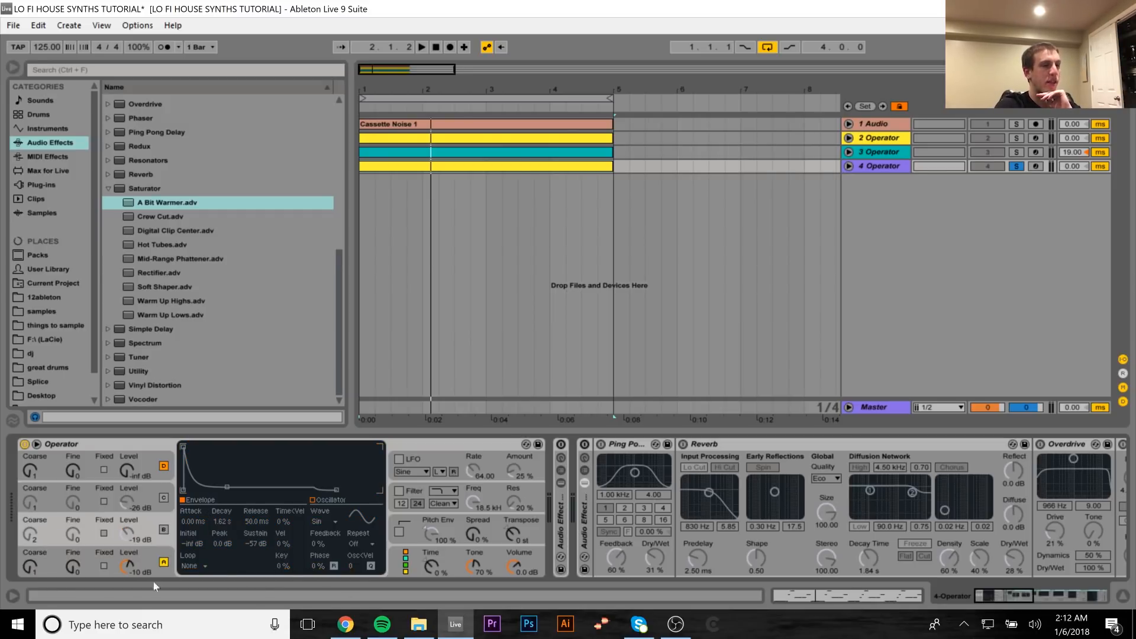
click(165, 530)
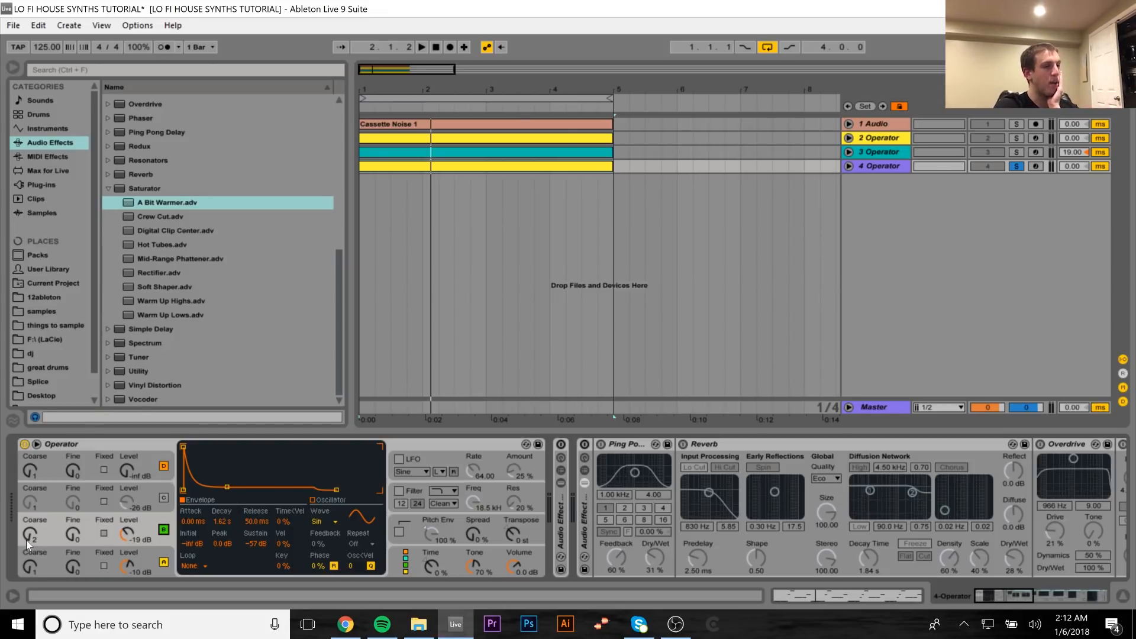
click(497, 152)
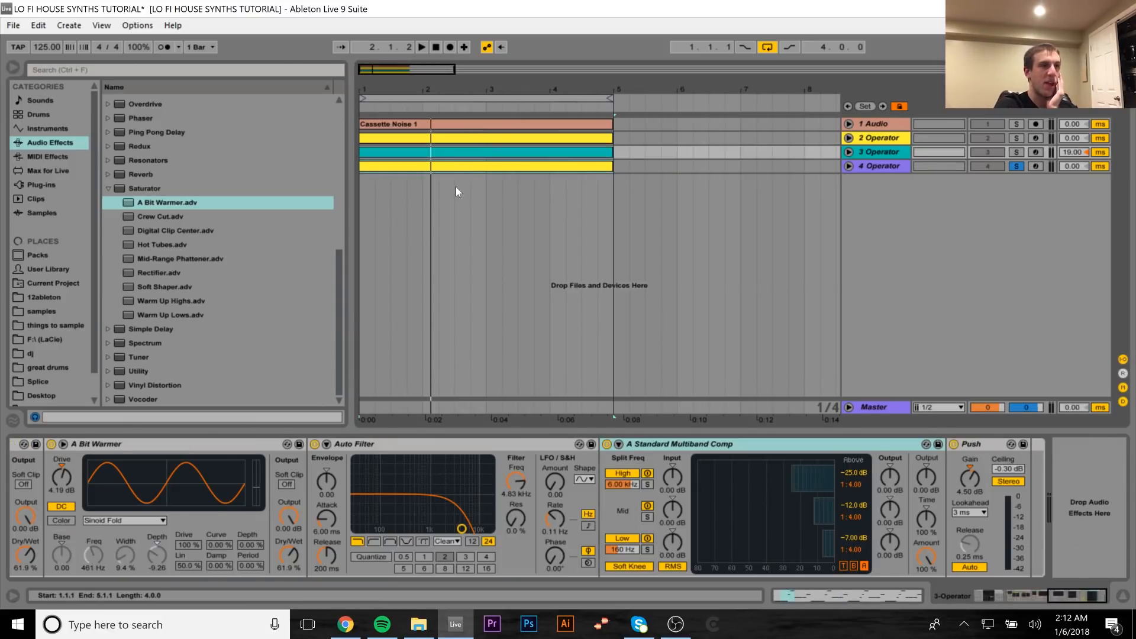
click(410, 166)
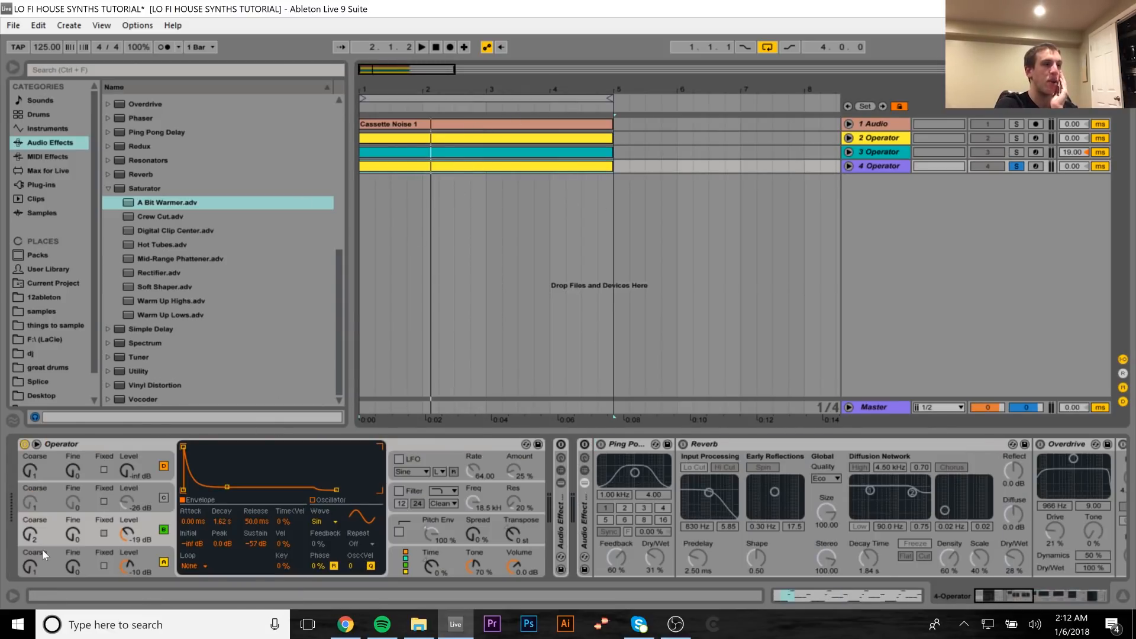
key(space)
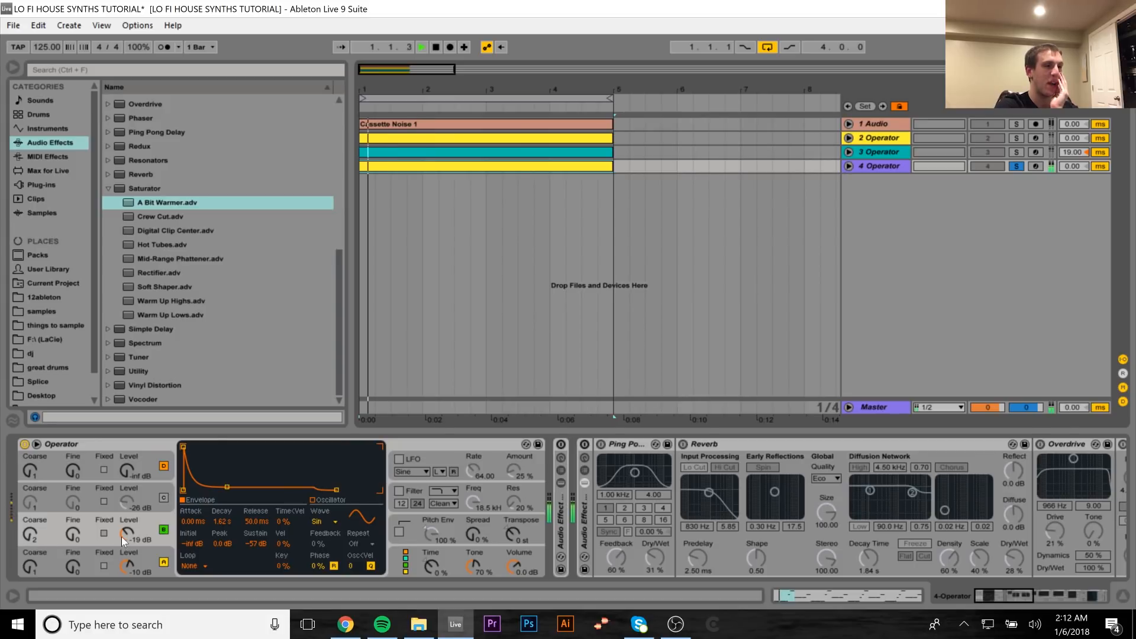
key(space)
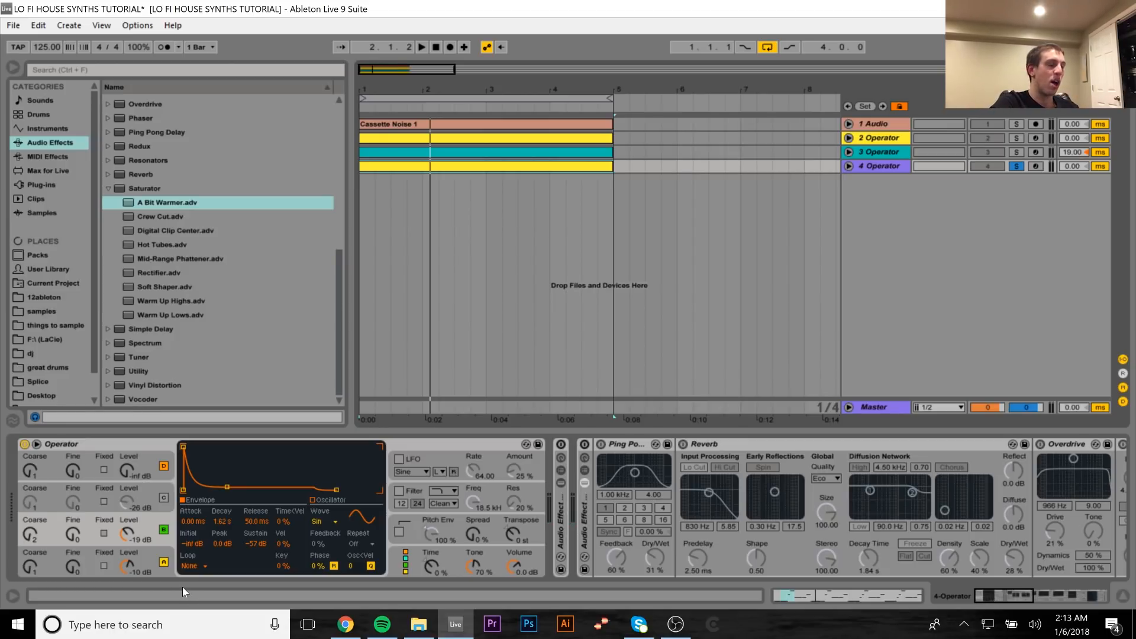
Step: Turn oscillator C back on in the 4 Operator bass, and play the loop with it
click(164, 497)
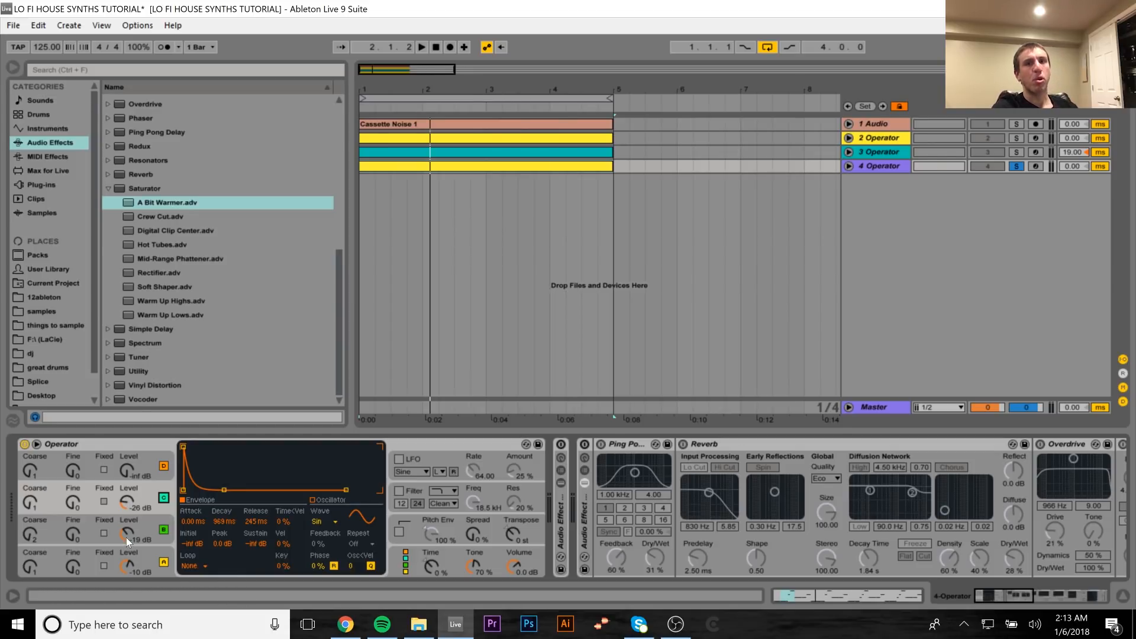
key(space)
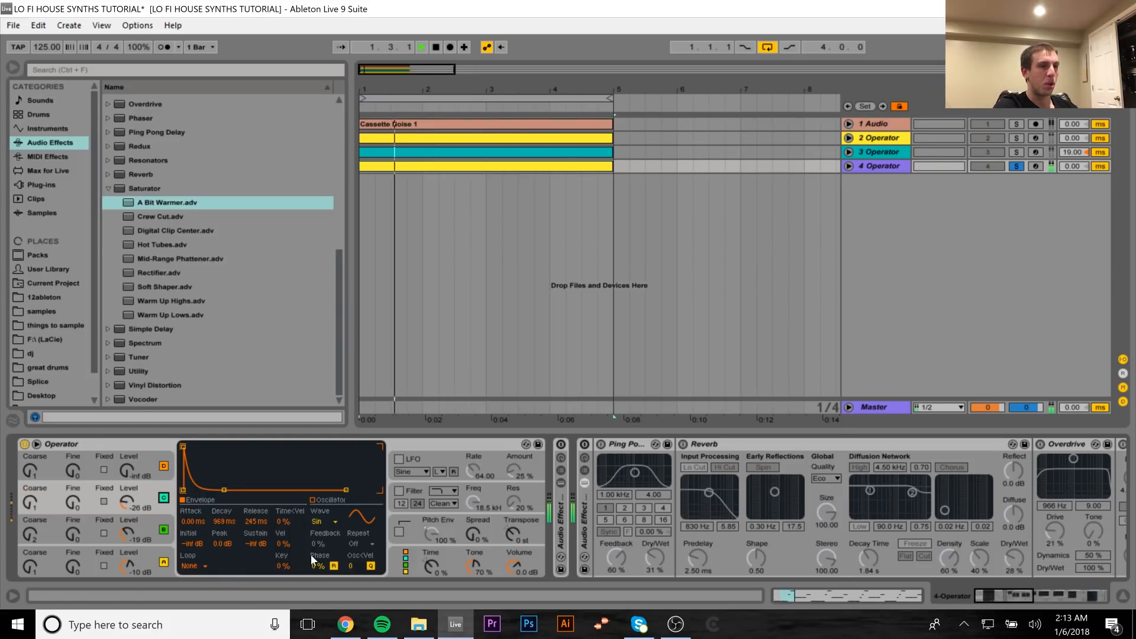
key(space)
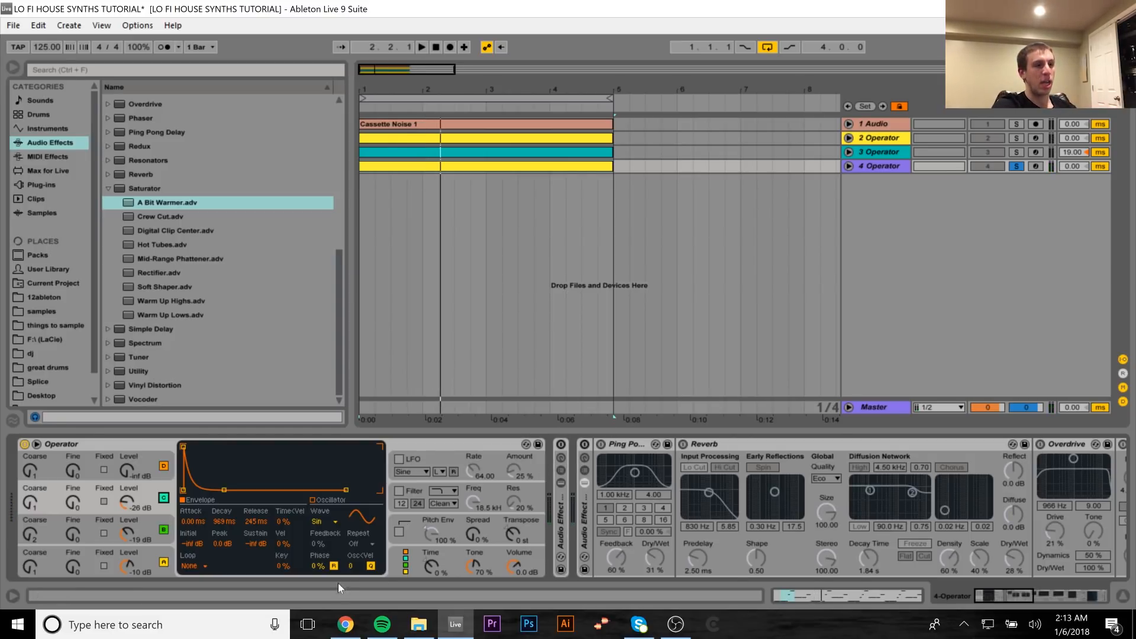
Step: Turn the pitch envelope back on in the 4 Operator bass, and undo a trial change to its amount
click(399, 532)
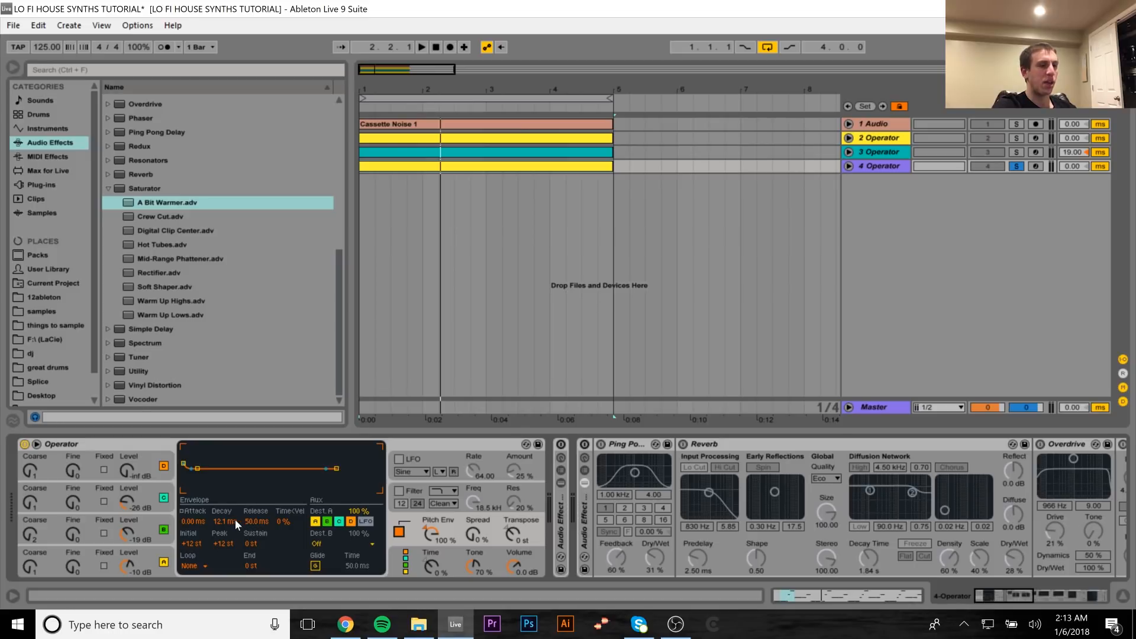
drag(437, 535, 438, 531)
key(ctrl+z)
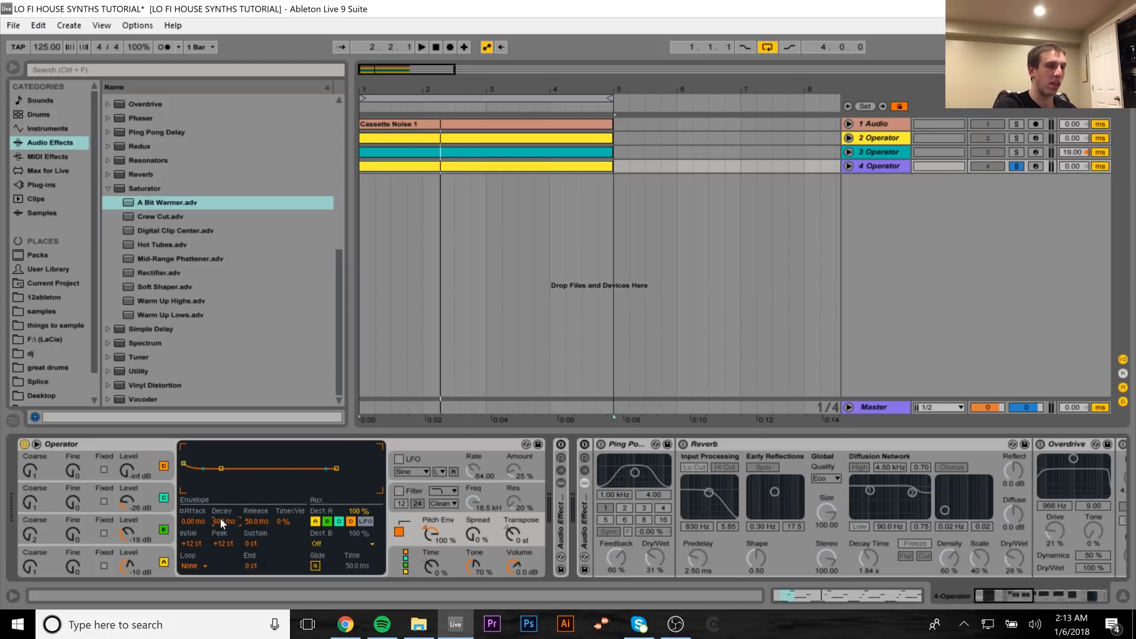
Step: Play the loop with the longer pitch envelope decay, and replay it with the decay put back to 12.1 ms
key(space)
key(space)
key(ctrl+y)
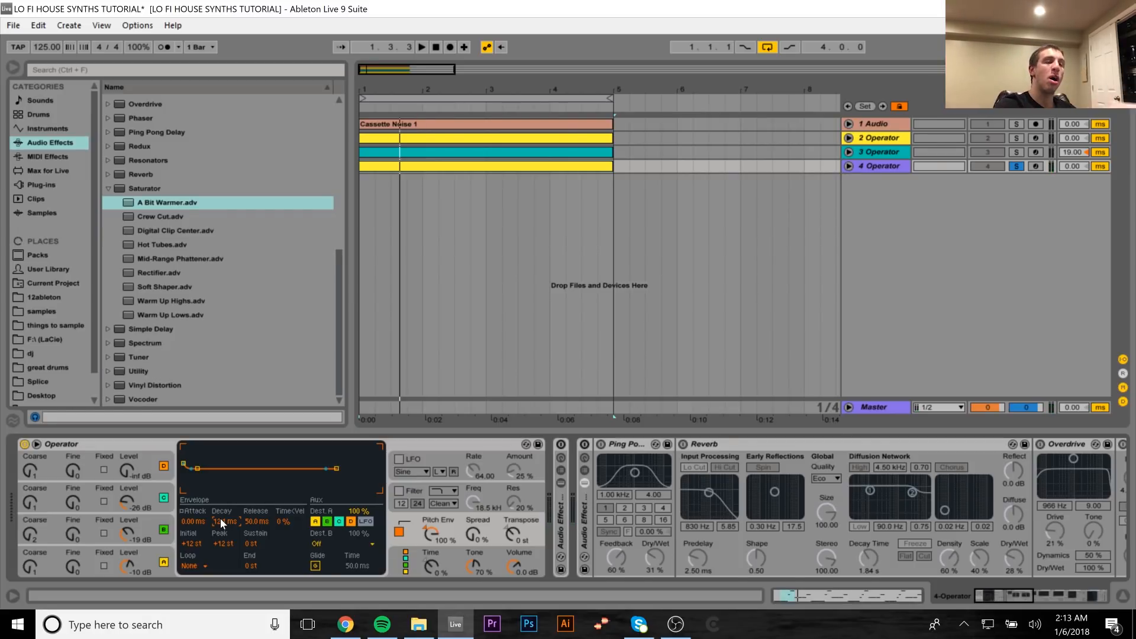
key(space)
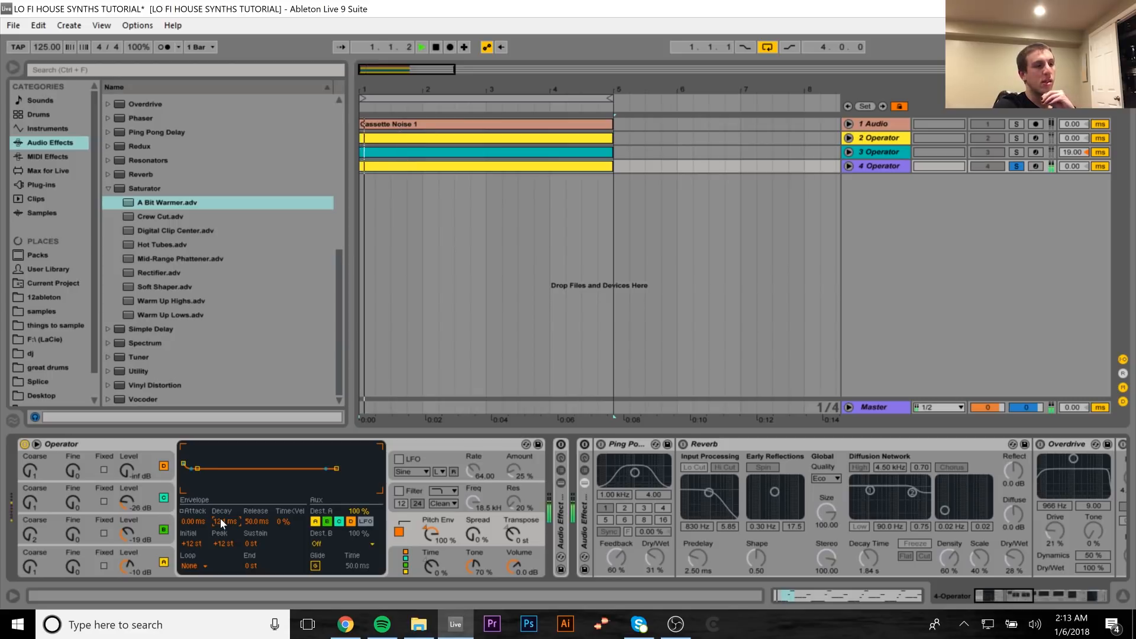
key(space)
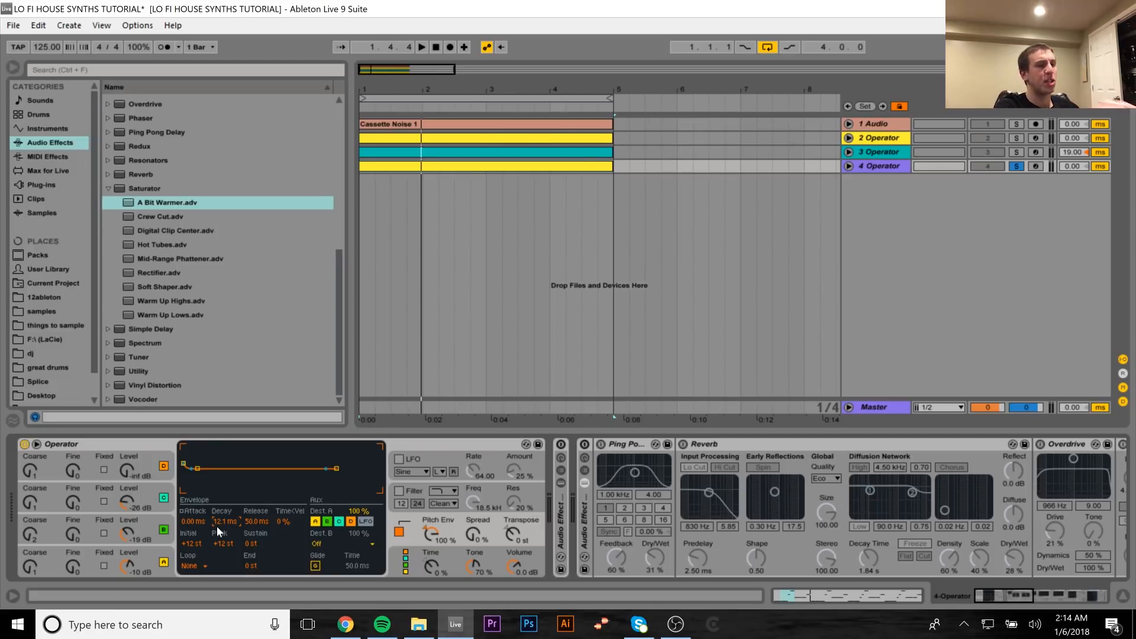
Step: Turn on the first Audio Effect Rack of the 4 Operator bass, and play the loop after checking the 3 Operator effects chain
click(561, 443)
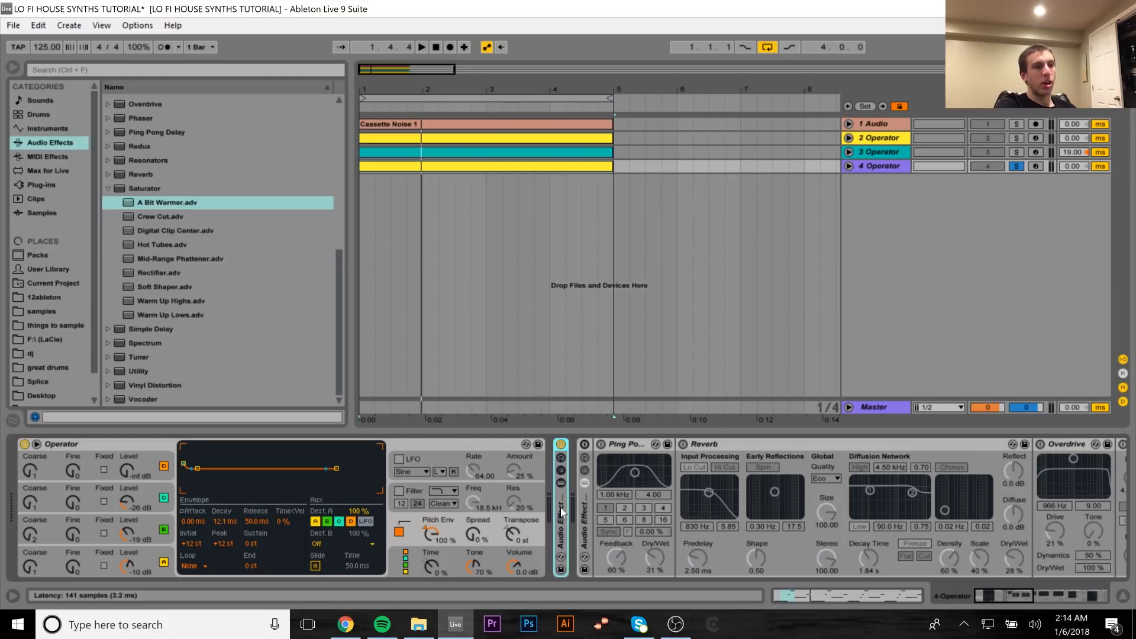
click(909, 154)
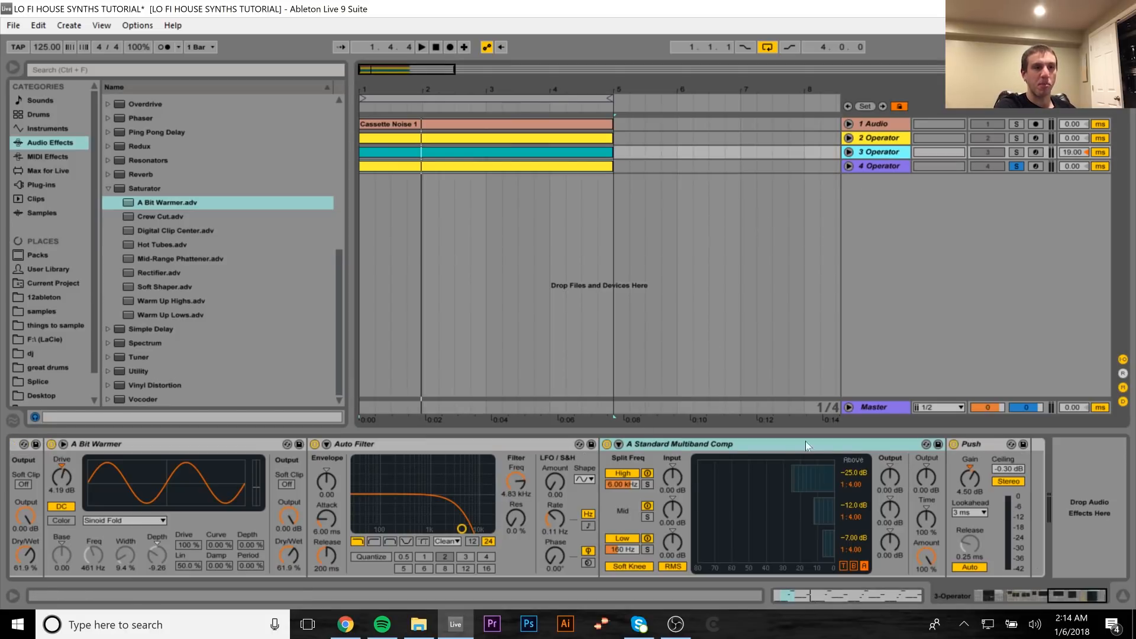
click(876, 165)
key(space)
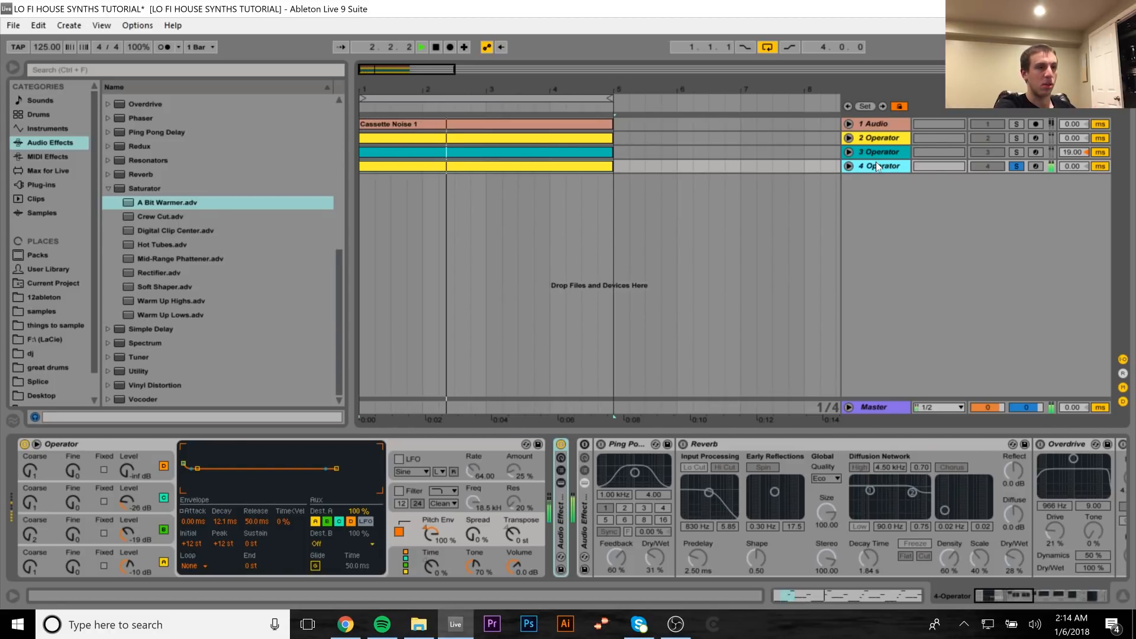
key(space)
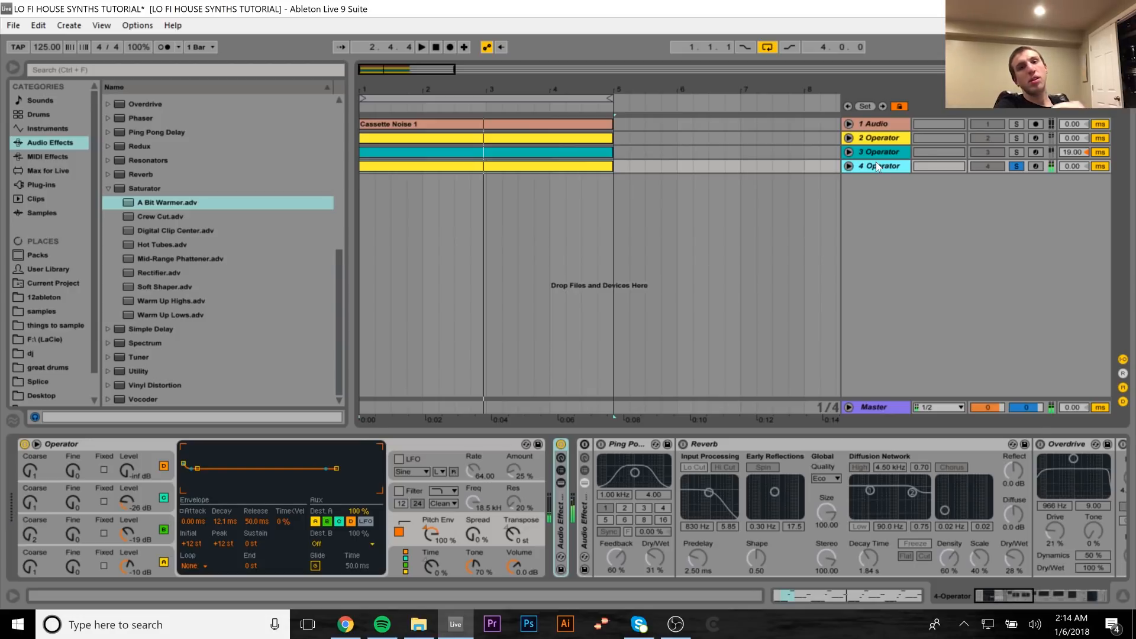